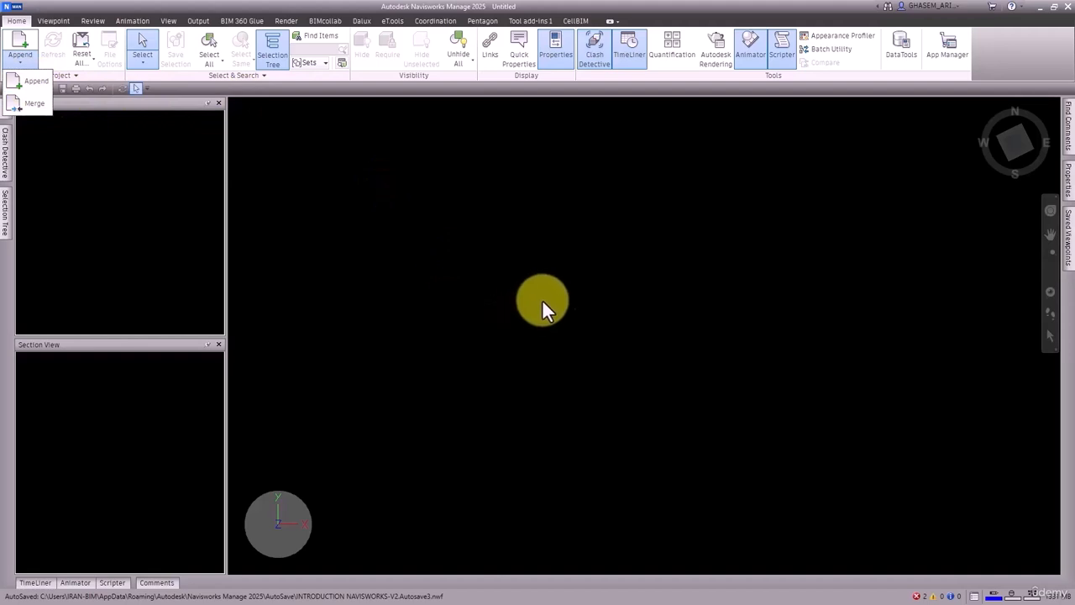
Step: Open the Navisworks Cache file Snowdon Towers Sample Structural.nwc from the NAVISWORKS MANAGE 2025\FILES\NWC folder
click(472, 264)
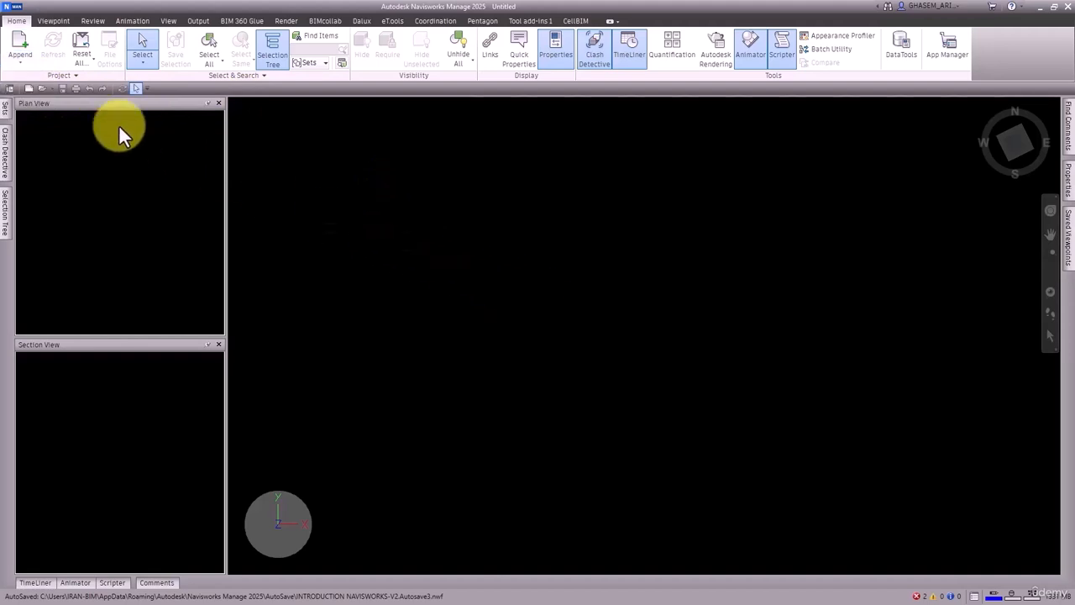
click(44, 86)
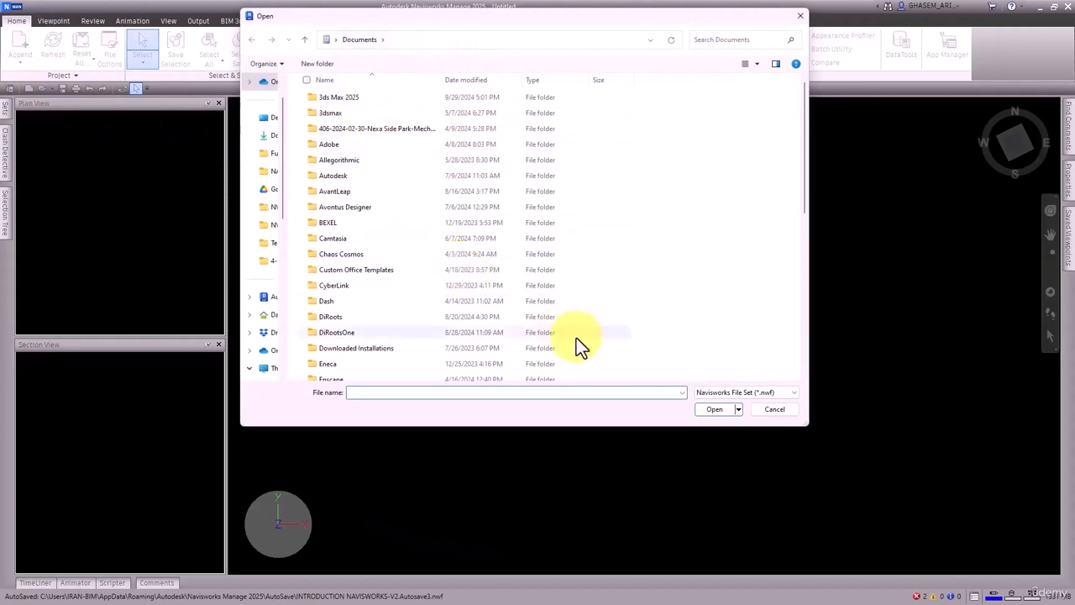
text(E:\PC_H-TUTORIALS\NAVISWORKS MANAGE 2025\FILES\NWC)
click(721, 409)
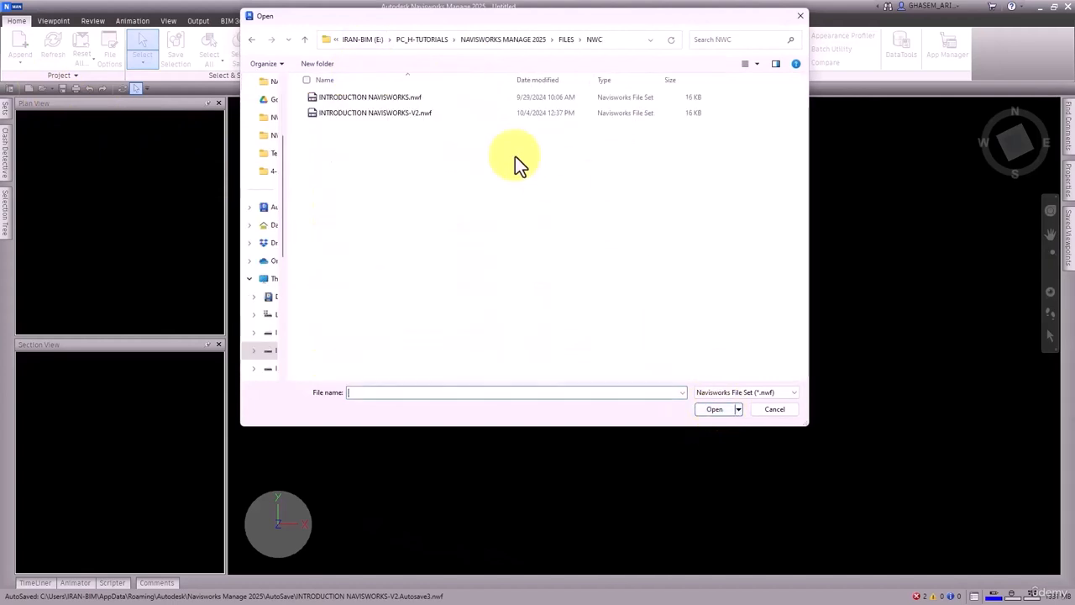
click(761, 388)
click(761, 151)
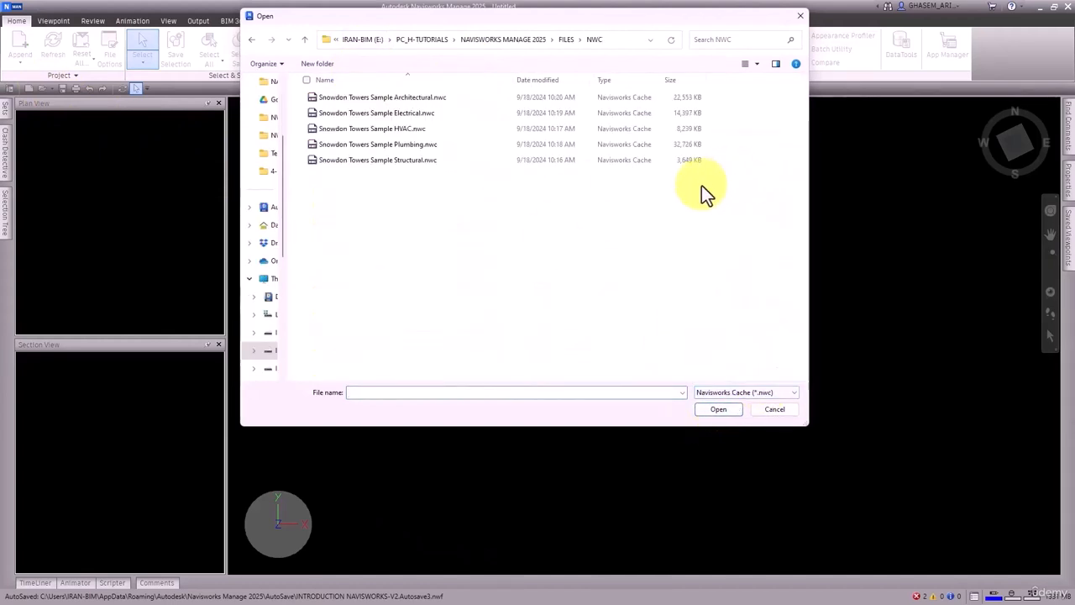
click(422, 161)
click(712, 408)
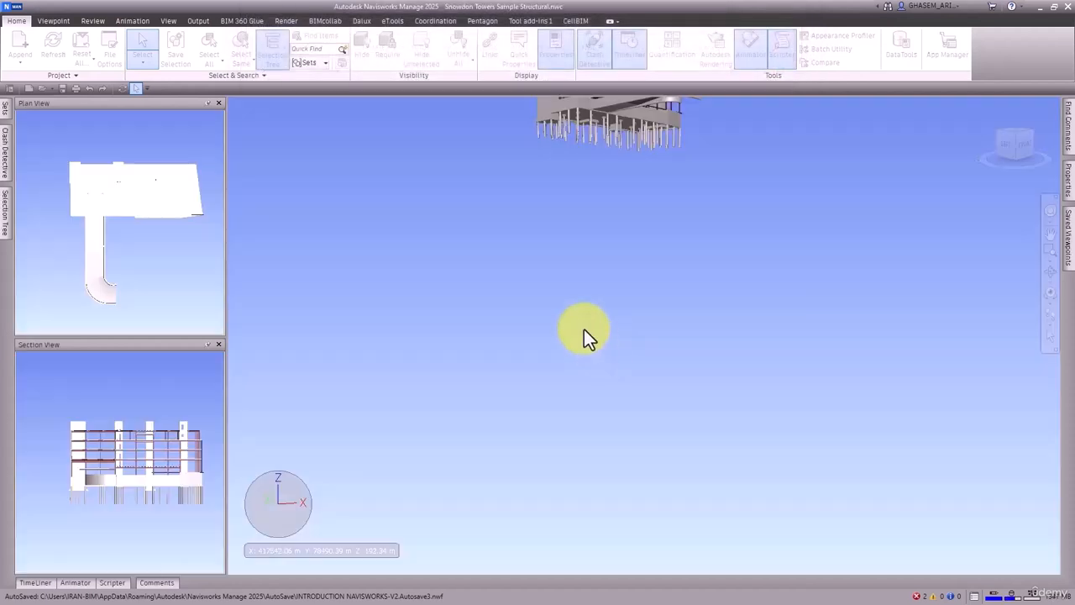
Step: Append the Snowdon Towers Sample Architectural, Electrical, HVAC and Plumbing NWC files to the structural model
click(1008, 160)
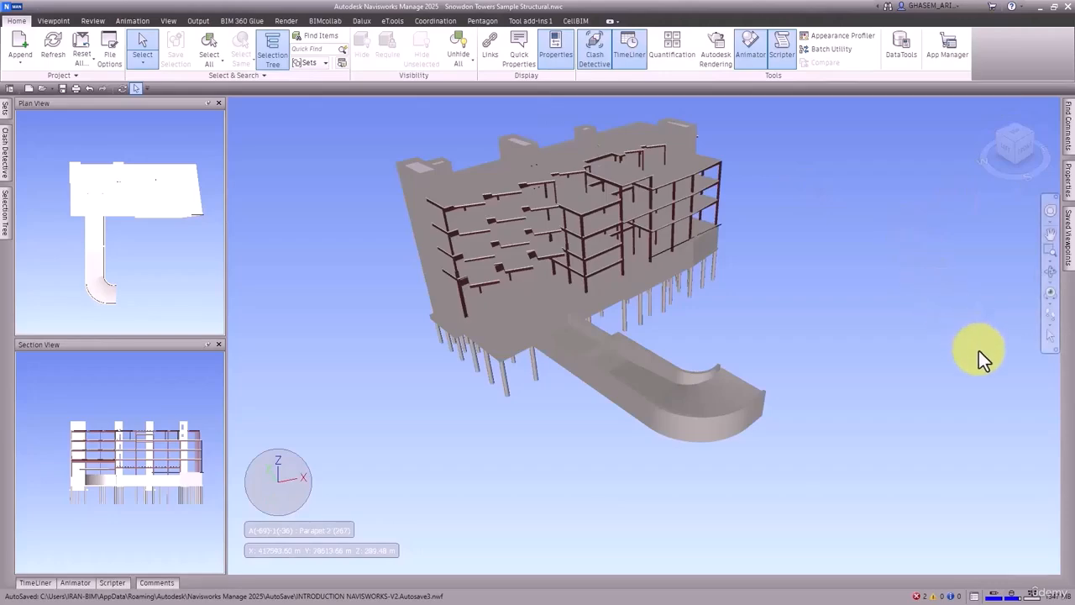
shift+middle_drag(978, 350, 857, 312)
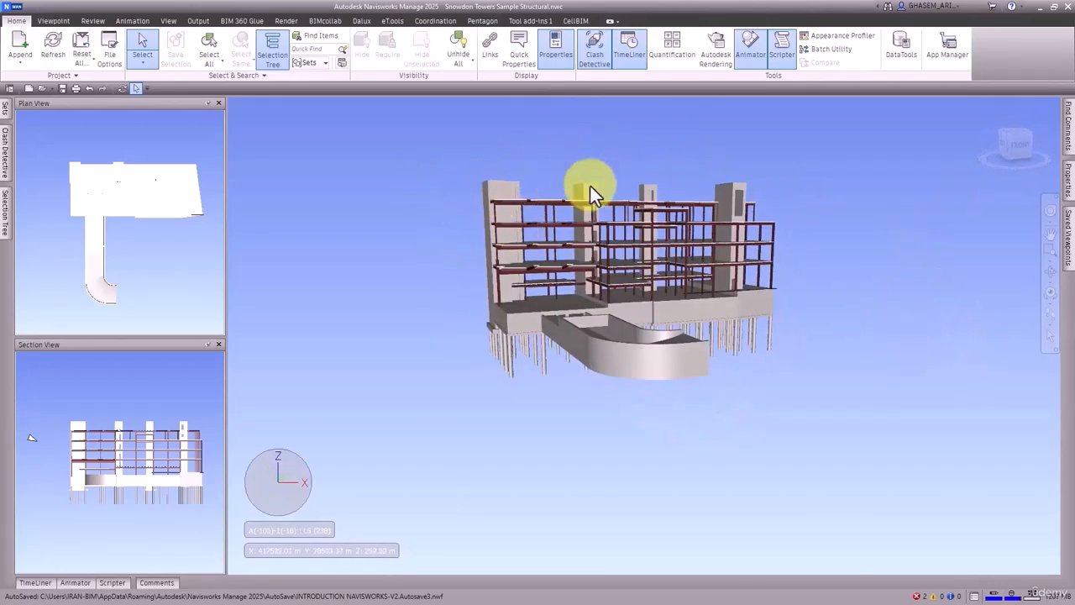
middle_drag(614, 249, 631, 257)
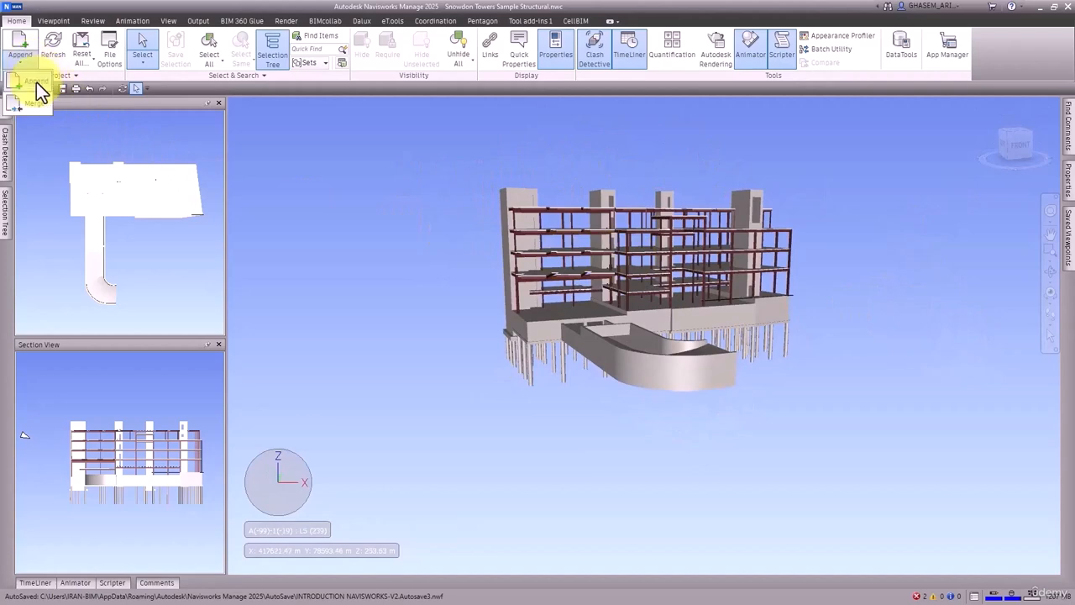
click(35, 85)
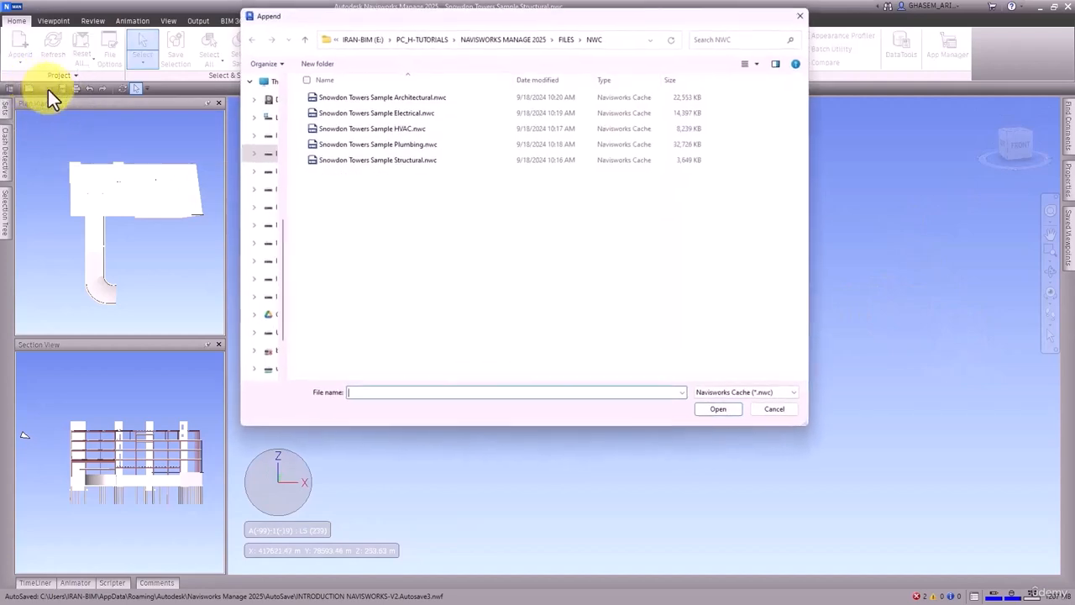
click(424, 112)
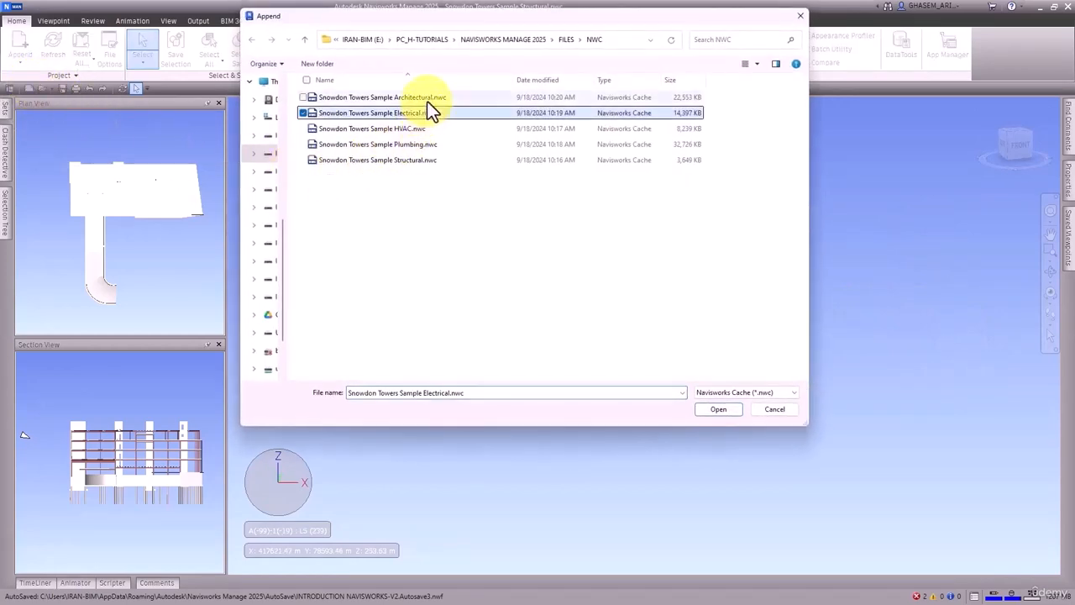
click(429, 100)
shift+click(416, 143)
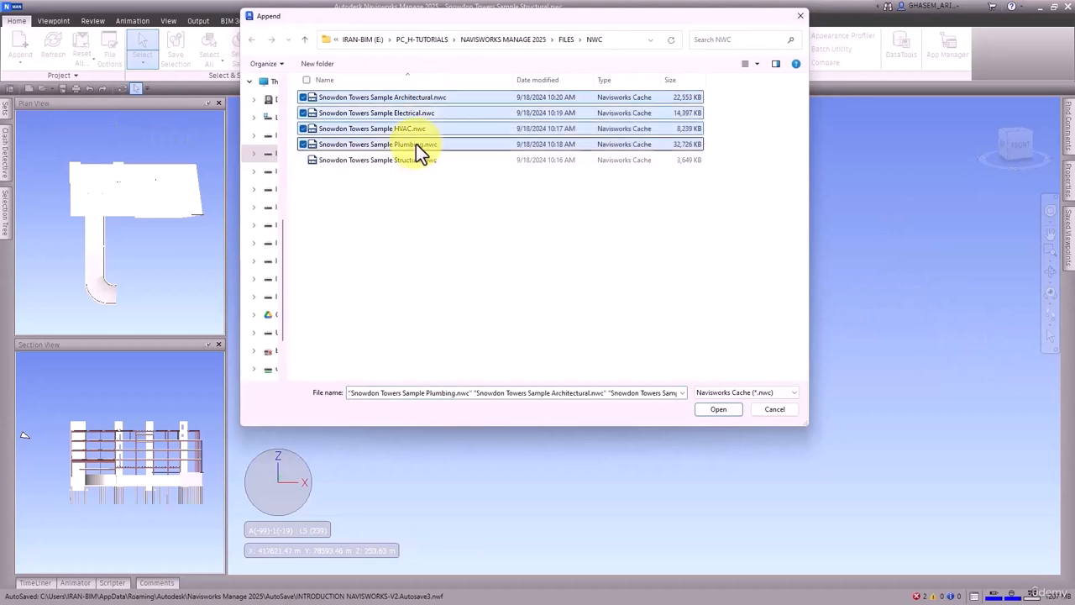
click(731, 412)
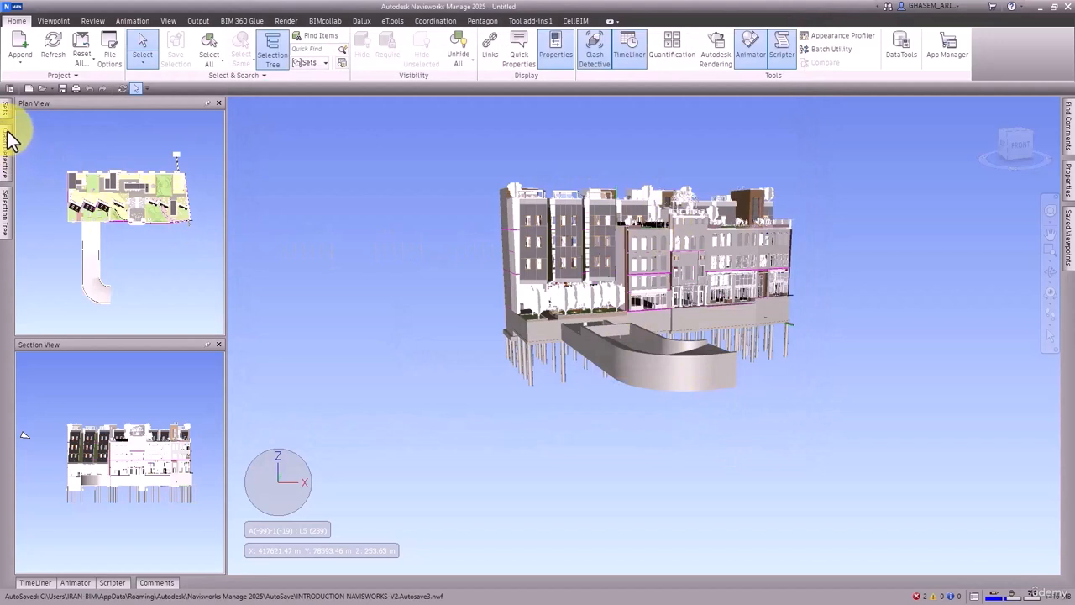
Step: Examine the list of appended files in the Selection Tree and the exterior of the combined building model
mouse_move(7, 210)
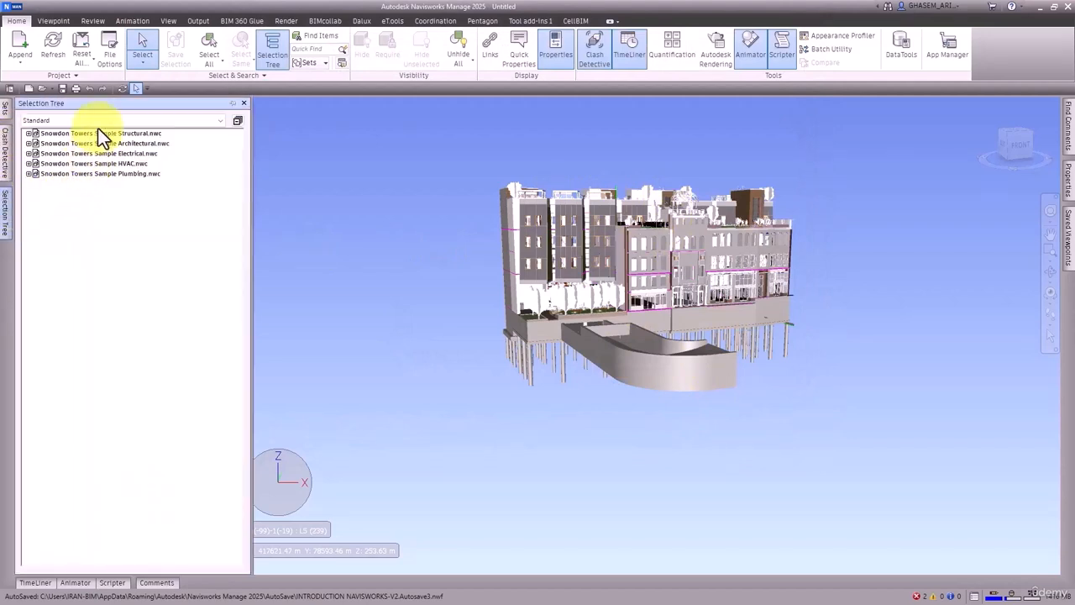
click(20, 61)
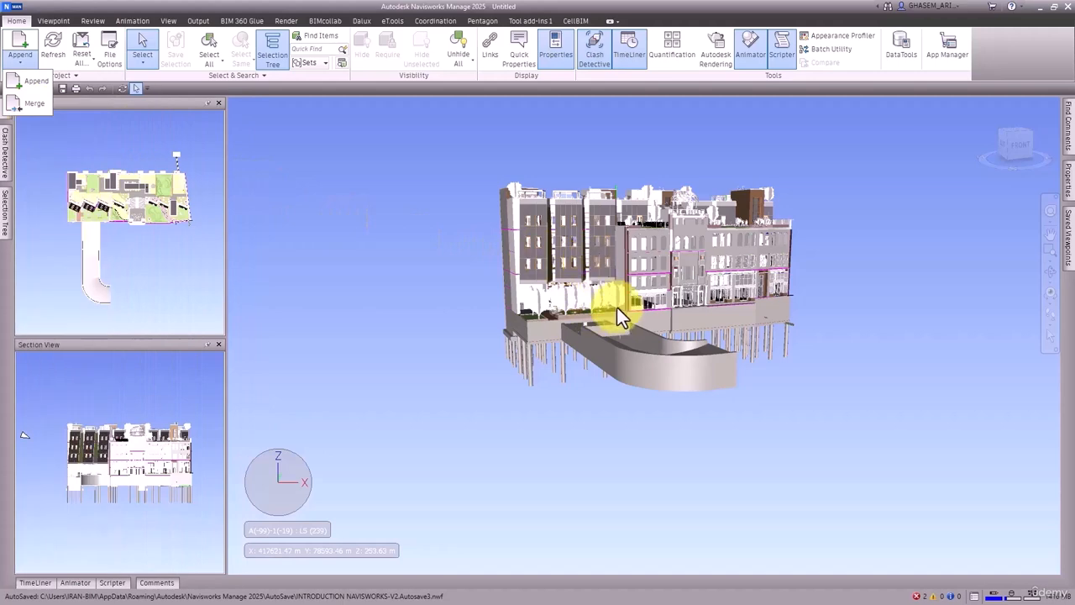
click(593, 206)
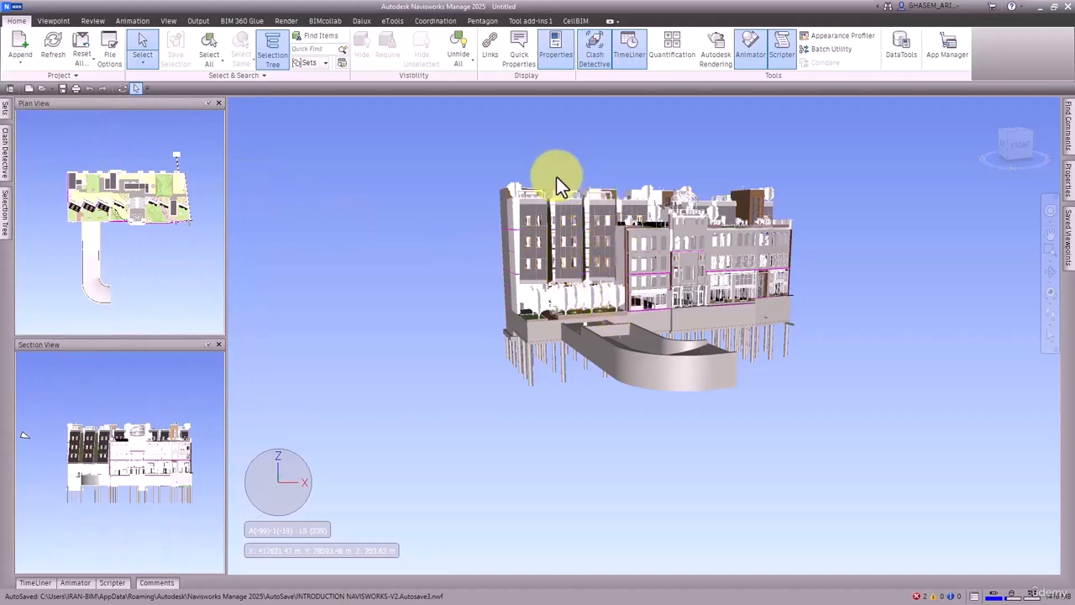
shift+middle_drag(556, 177, 618, 255)
scroll(618, 254, up, 1)
scroll(617, 255, up, 2)
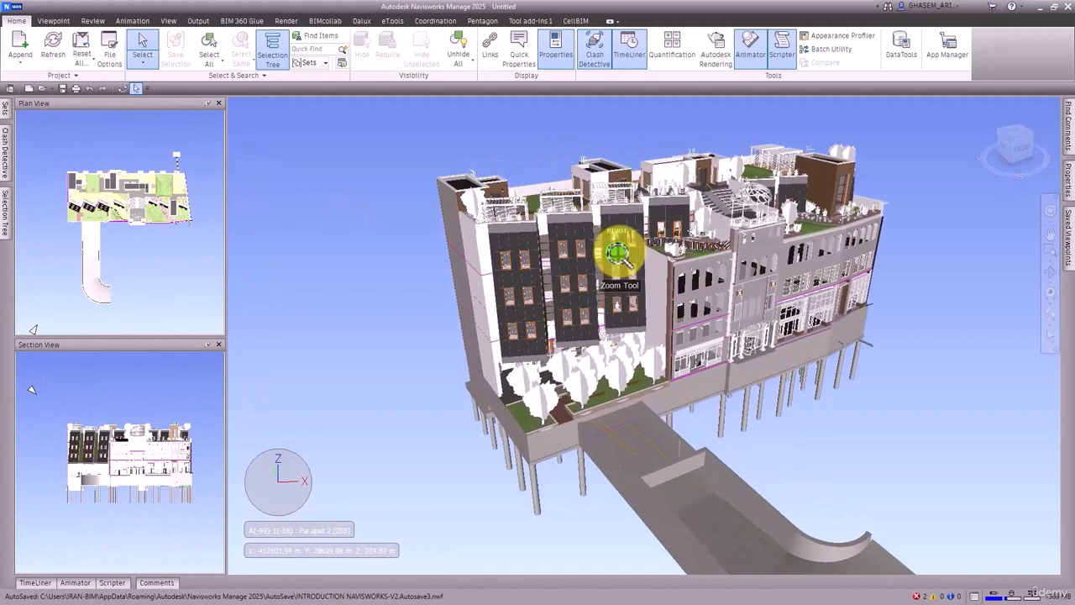
middle_drag(804, 228, 767, 238)
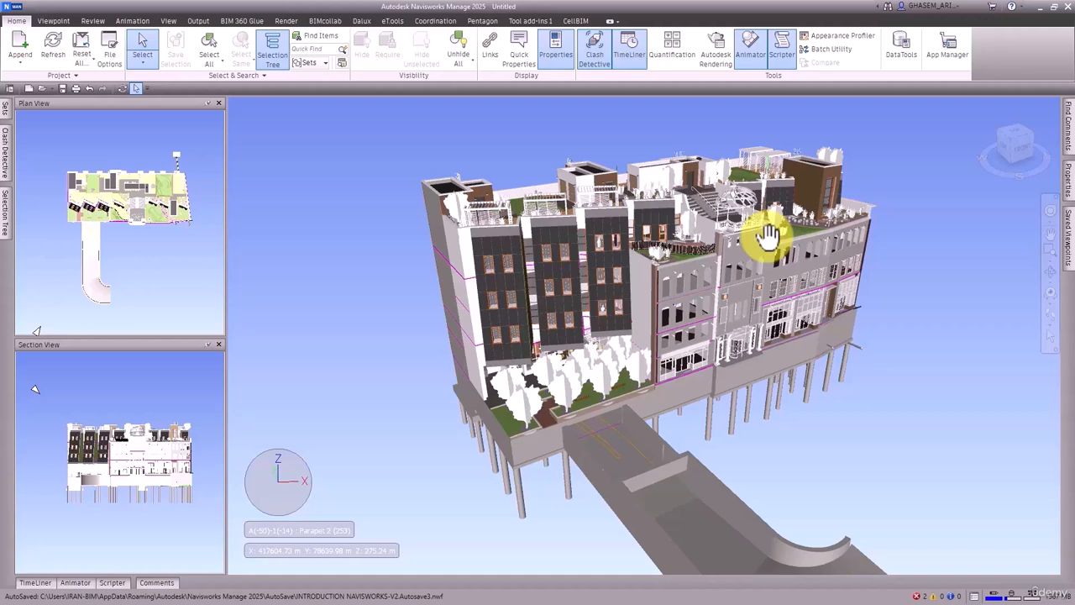
click(20, 62)
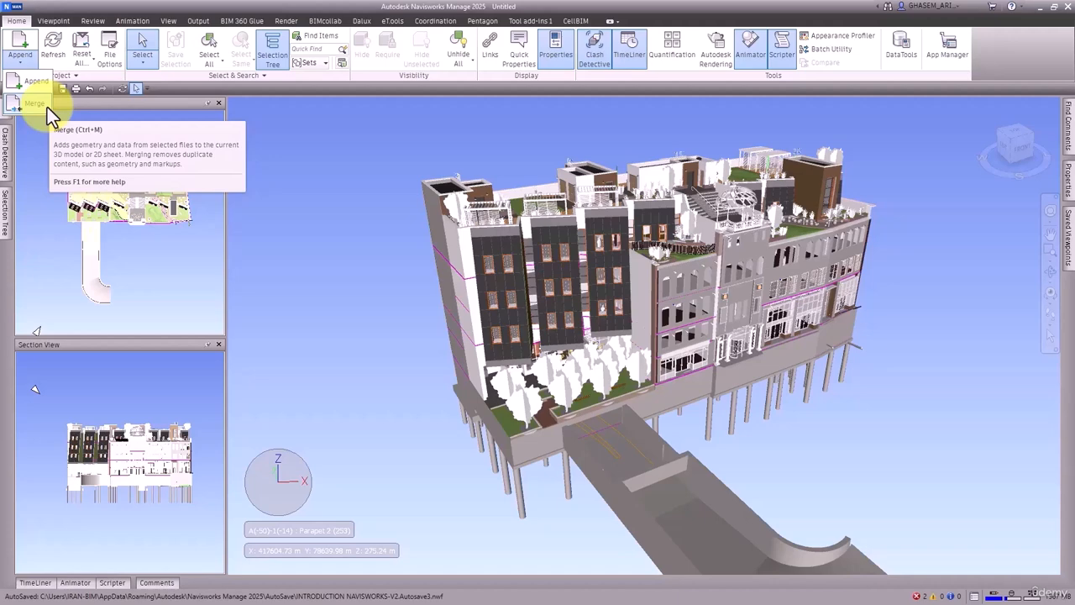
click(643, 256)
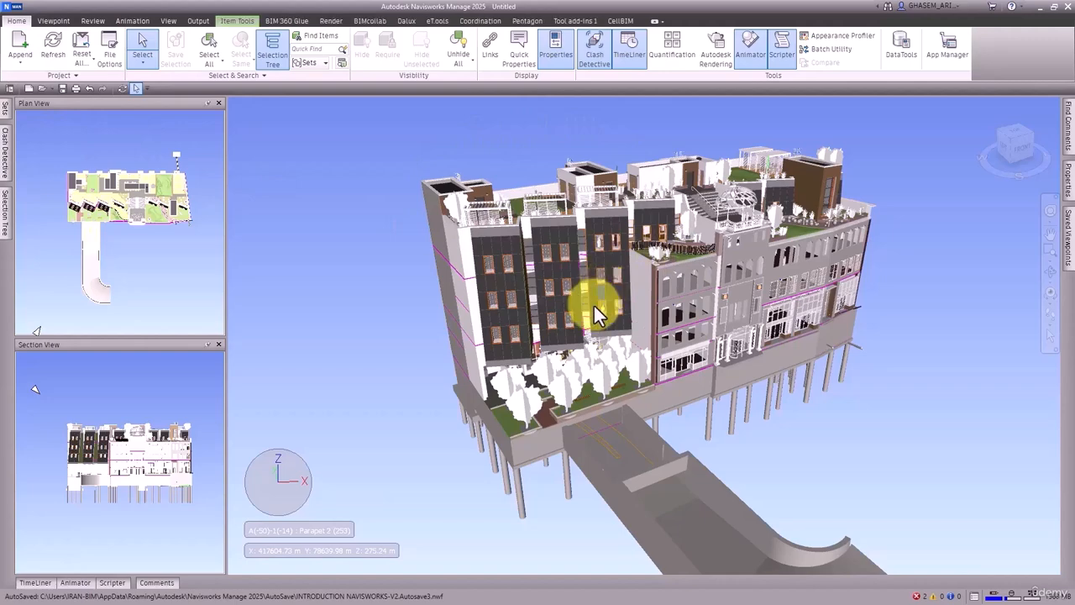
mouse_move(600, 290)
shift+middle_down()
mouse_move(628, 287)
mouse_move(578, 275)
mouse_move(598, 284)
shift+middle_up()
scroll(598, 285, up, 1)
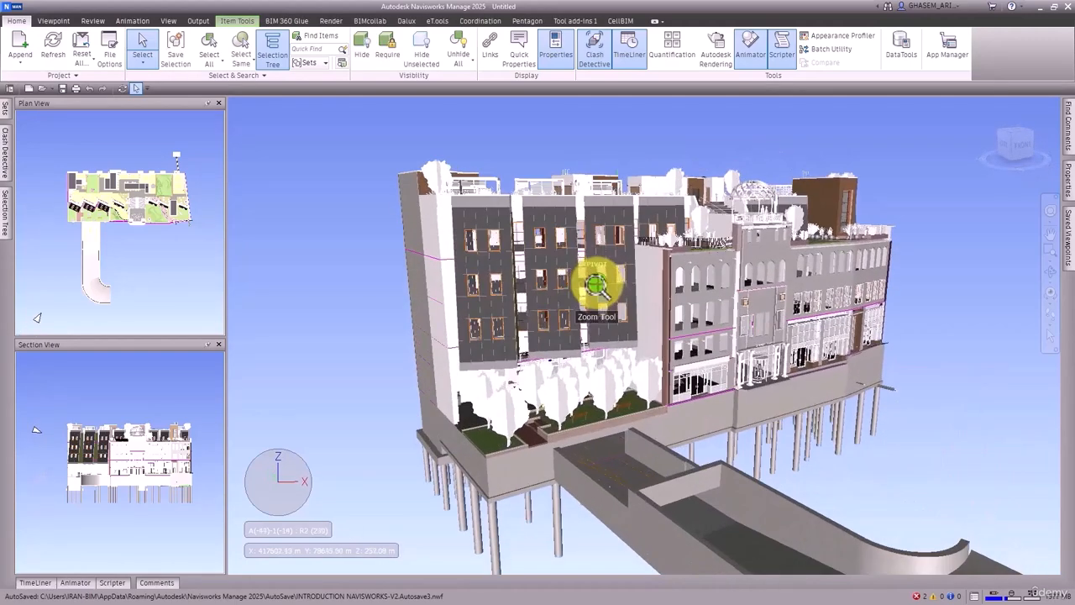
click(782, 153)
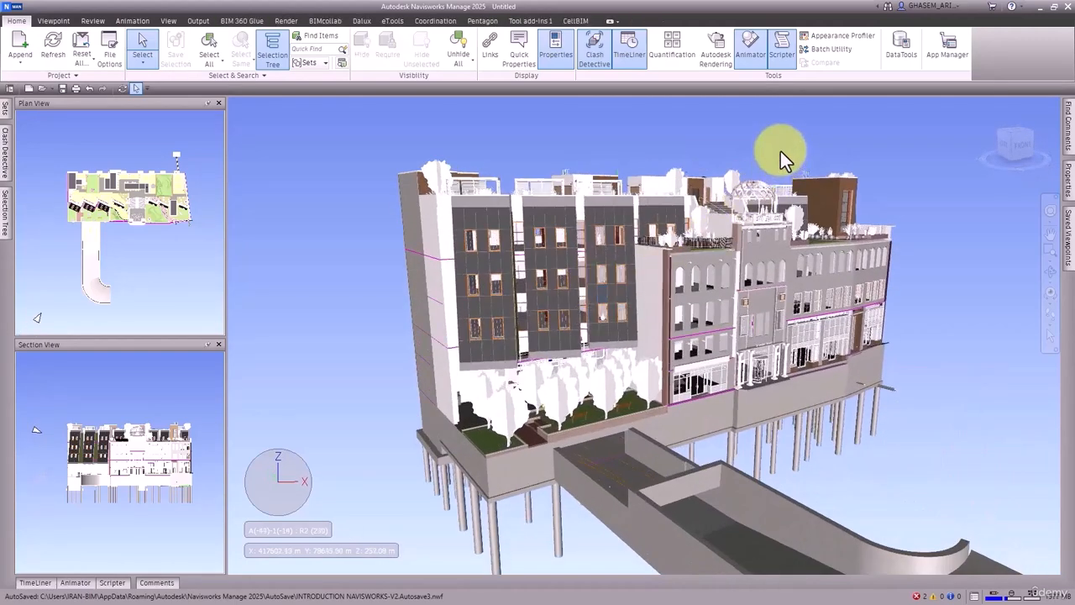
click(92, 20)
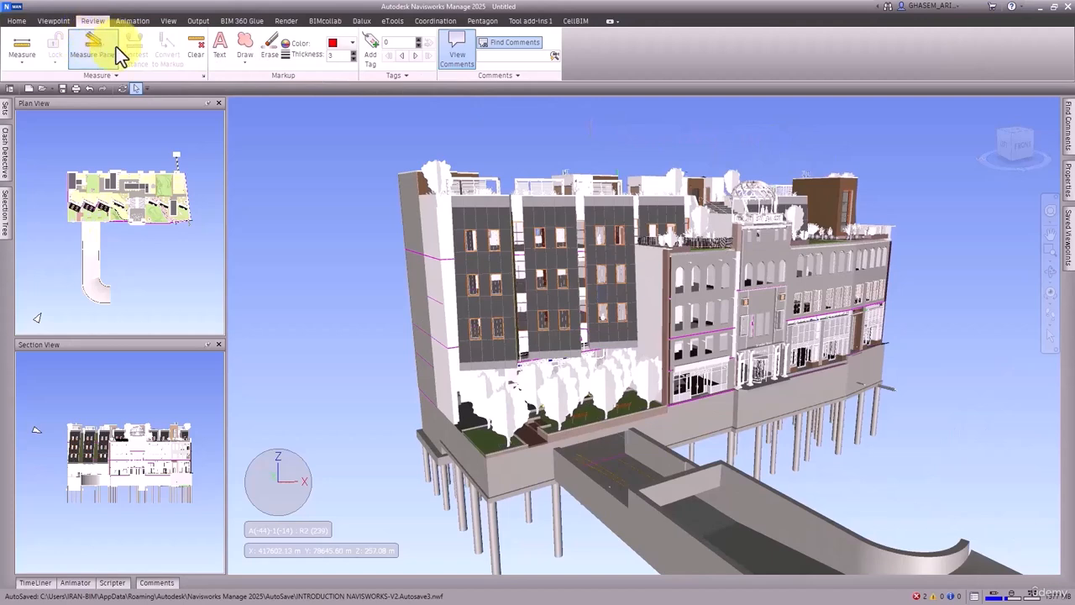
click(53, 20)
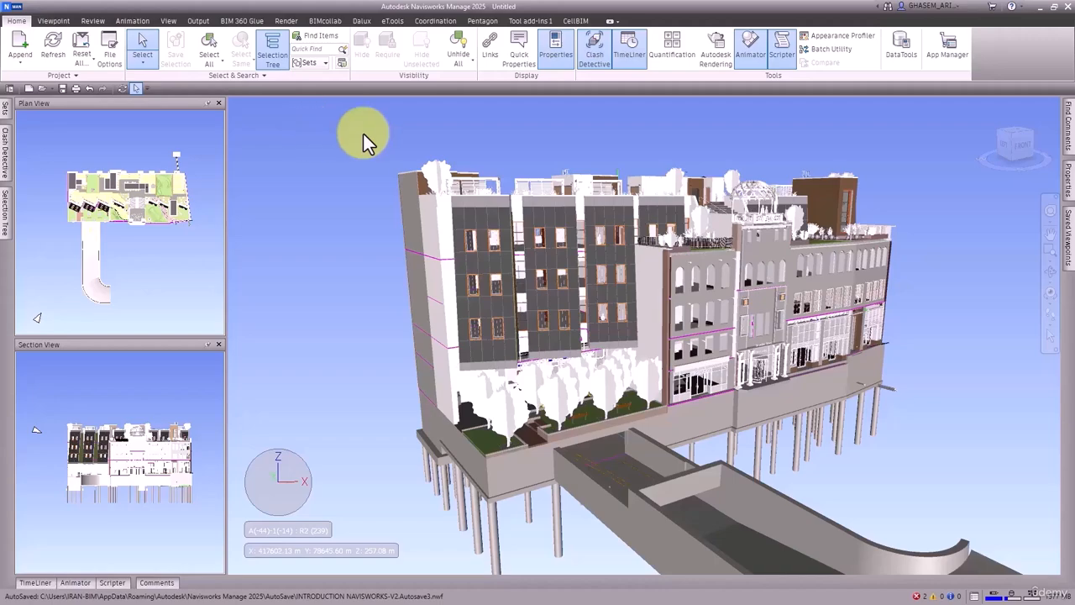
shift+middle_drag(732, 211, 636, 173)
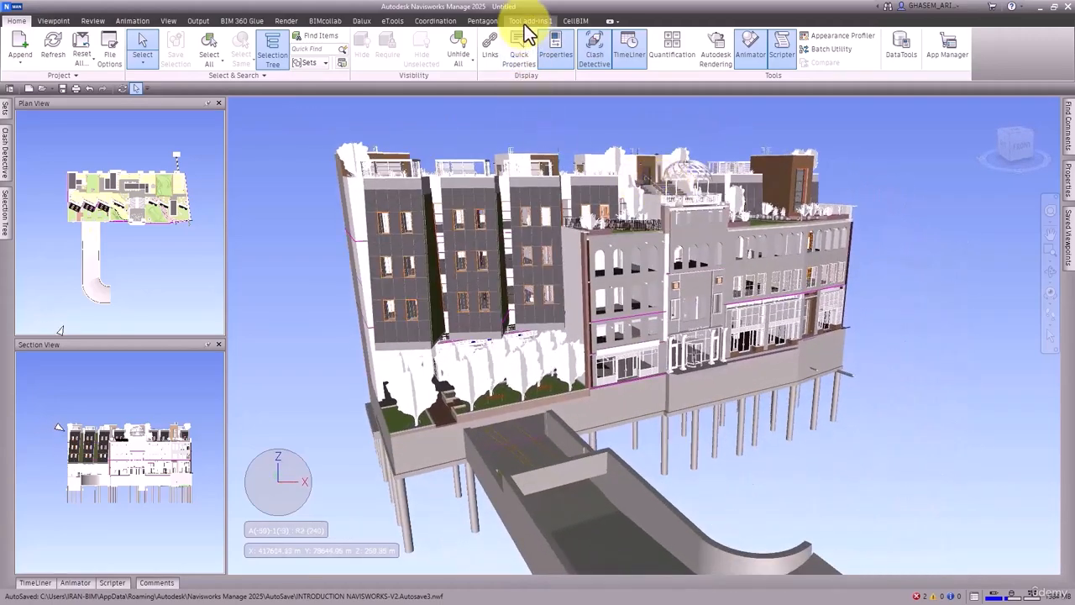
Step: Discard the unsaved project and open the Navisworks File Set INTRODUCTION NAVISWORKS-V2.nwf from the NWC folder
click(29, 89)
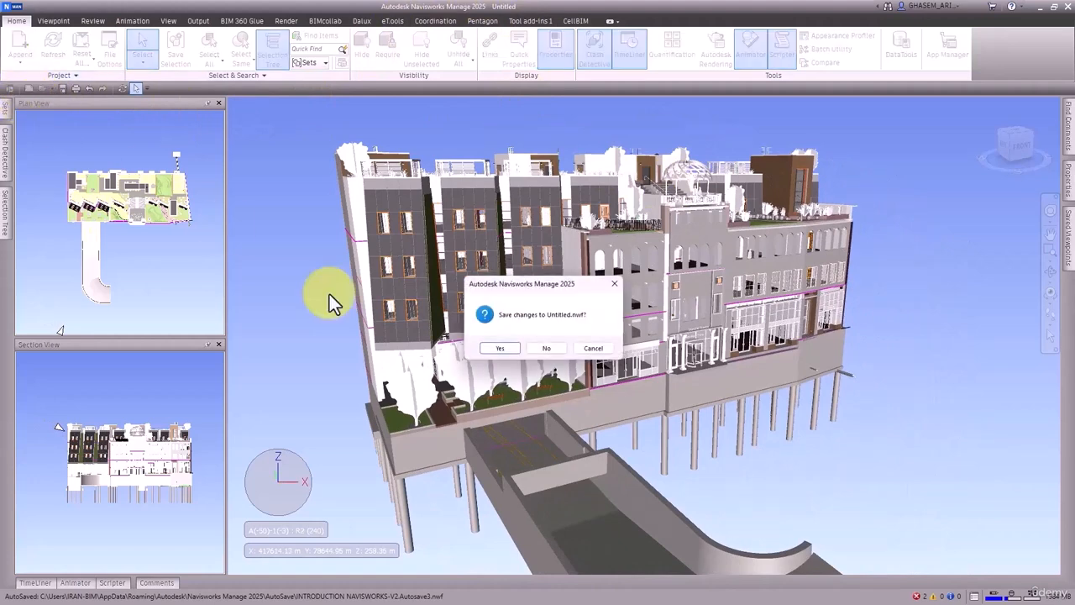
click(546, 351)
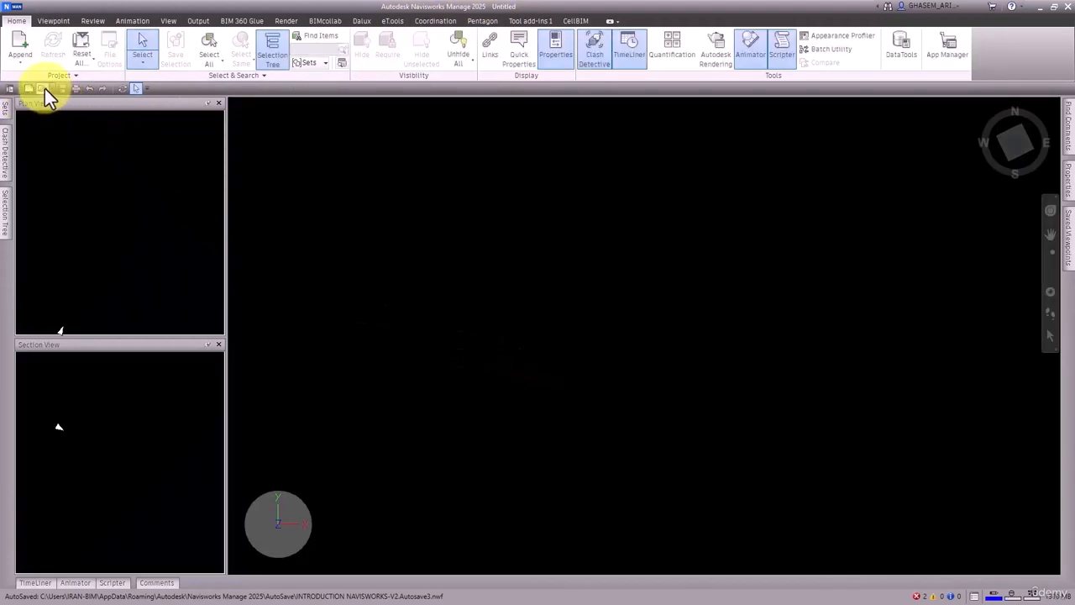
click(44, 88)
click(769, 393)
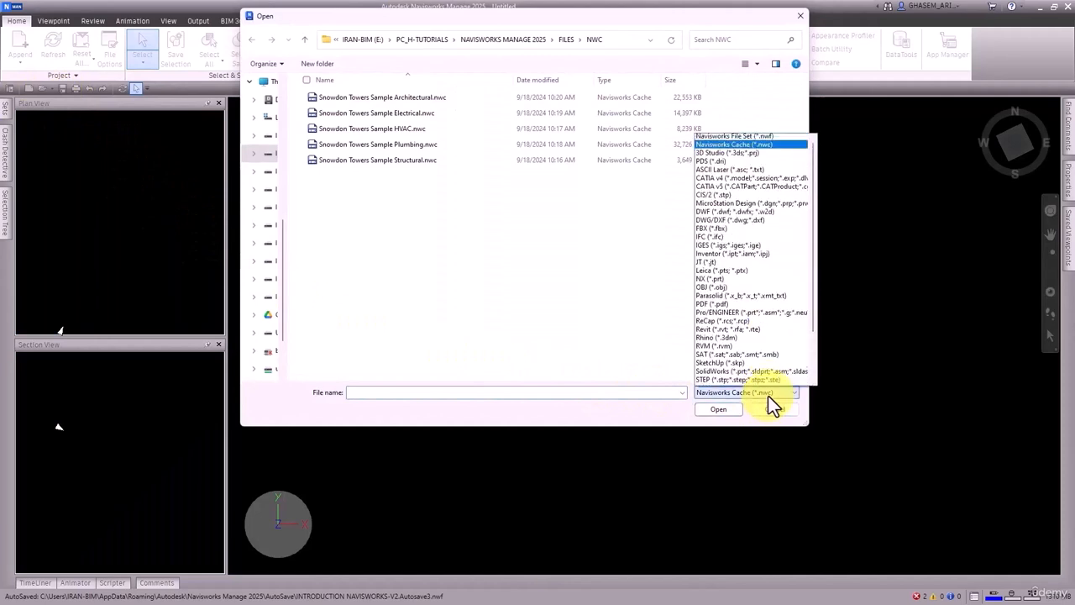
click(743, 146)
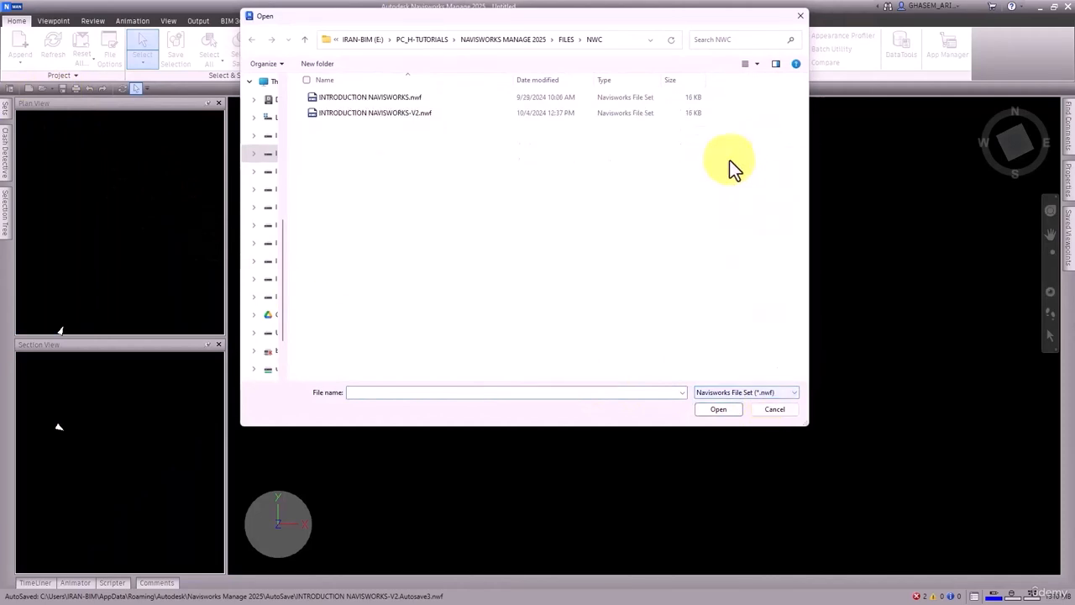
click(371, 116)
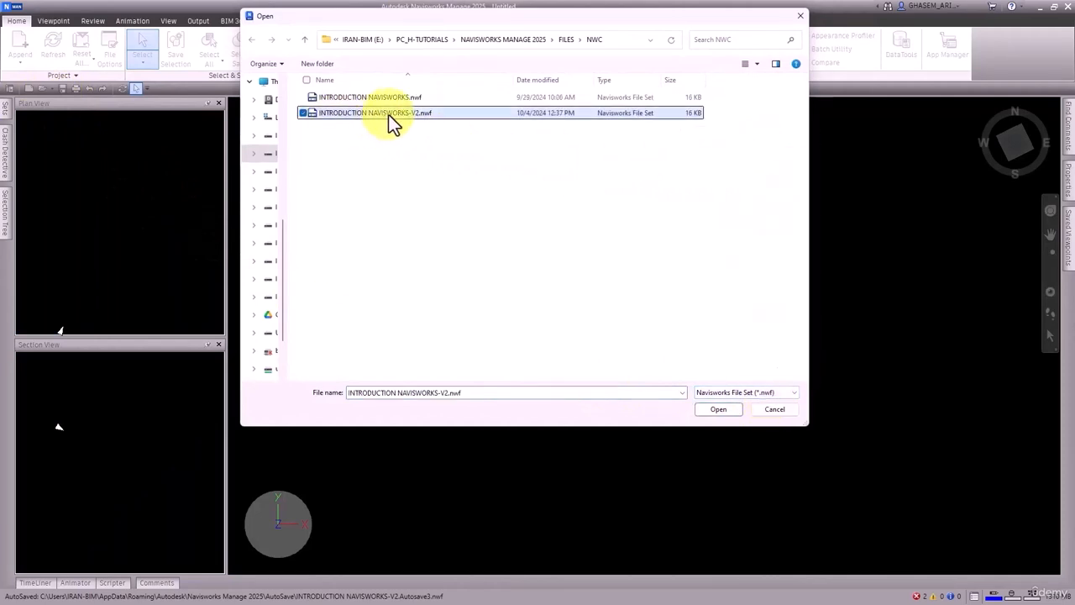
click(717, 411)
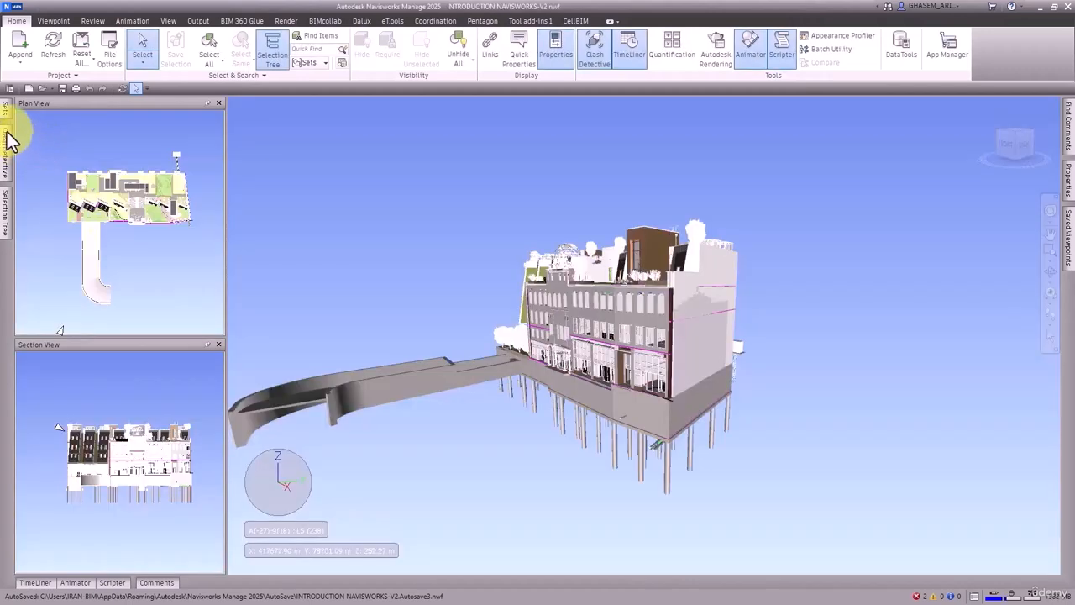
Step: View the Clash Detective and the Selection Tree for the opened file set
click(9, 138)
click(10, 206)
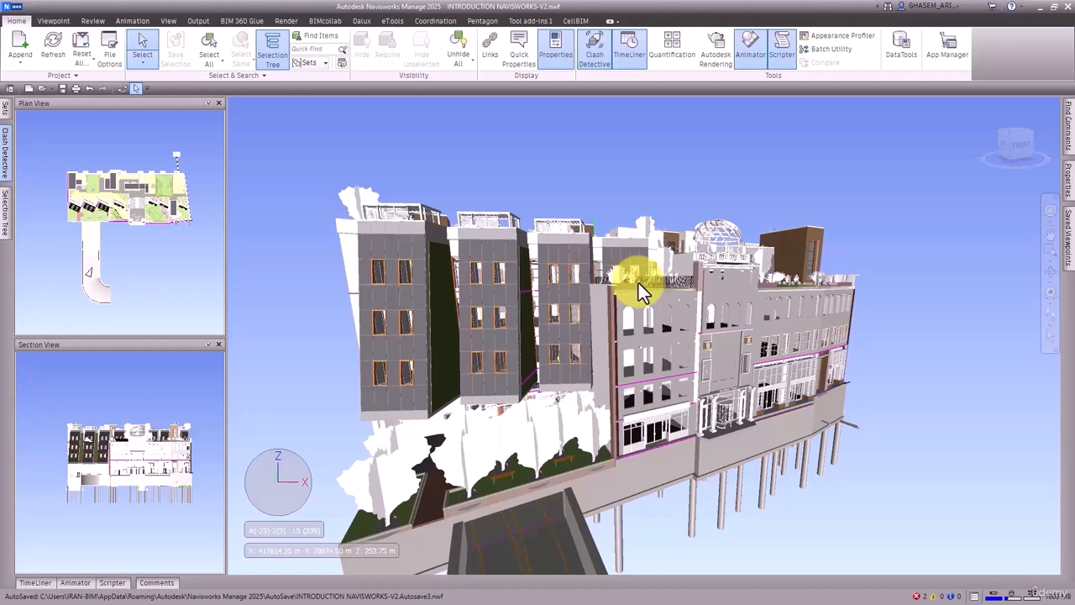
Step: Publish the project as an NWD titled "Coordination Model" with the May be re-saved option enabled
click(199, 21)
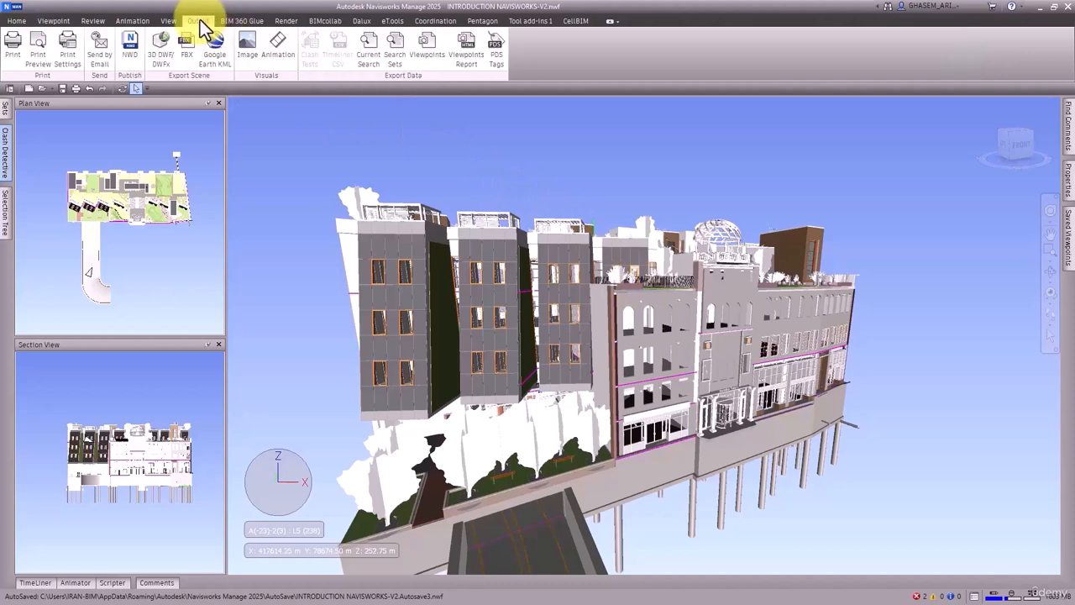
click(132, 52)
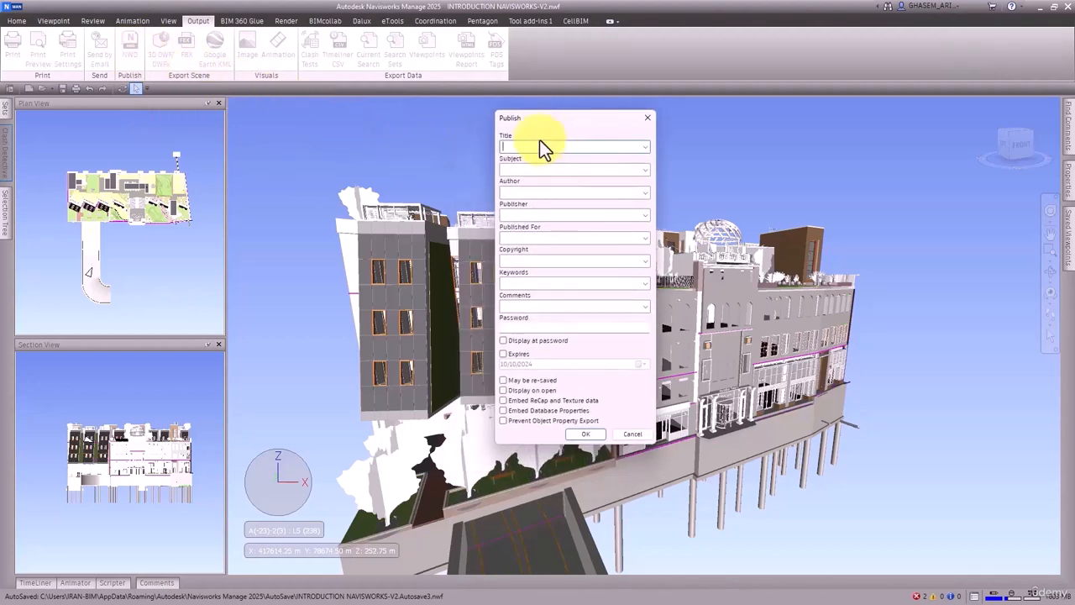
text(Coor)
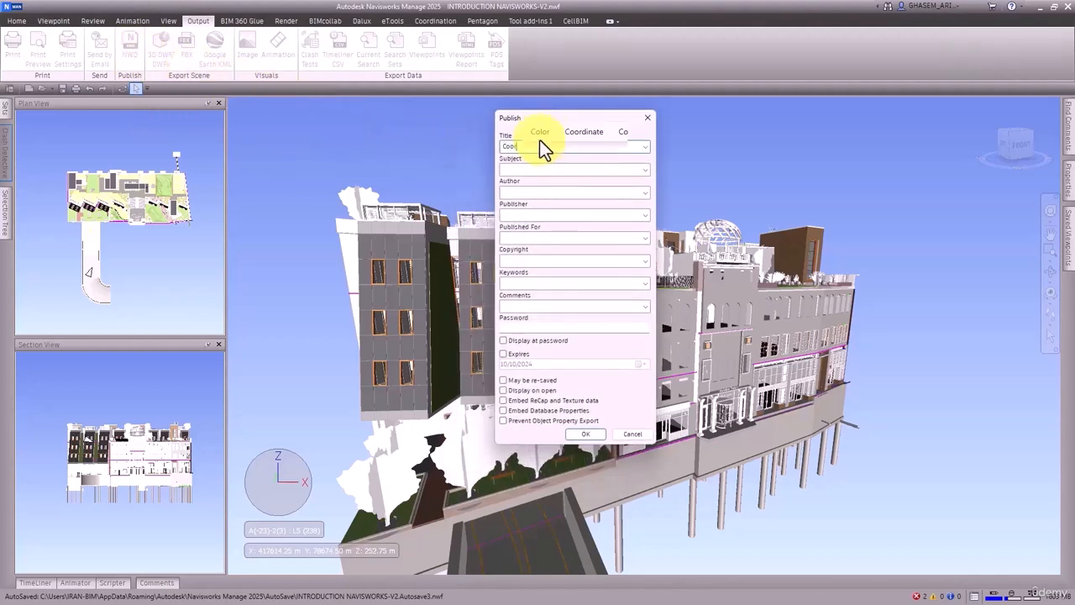
text(dination Model)
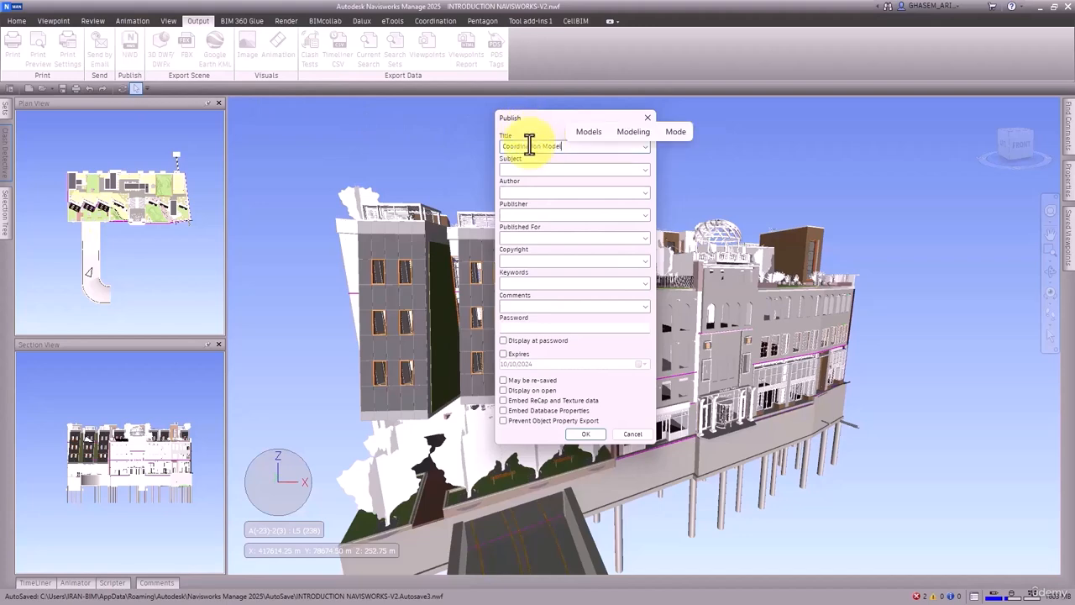
click(562, 341)
click(562, 341)
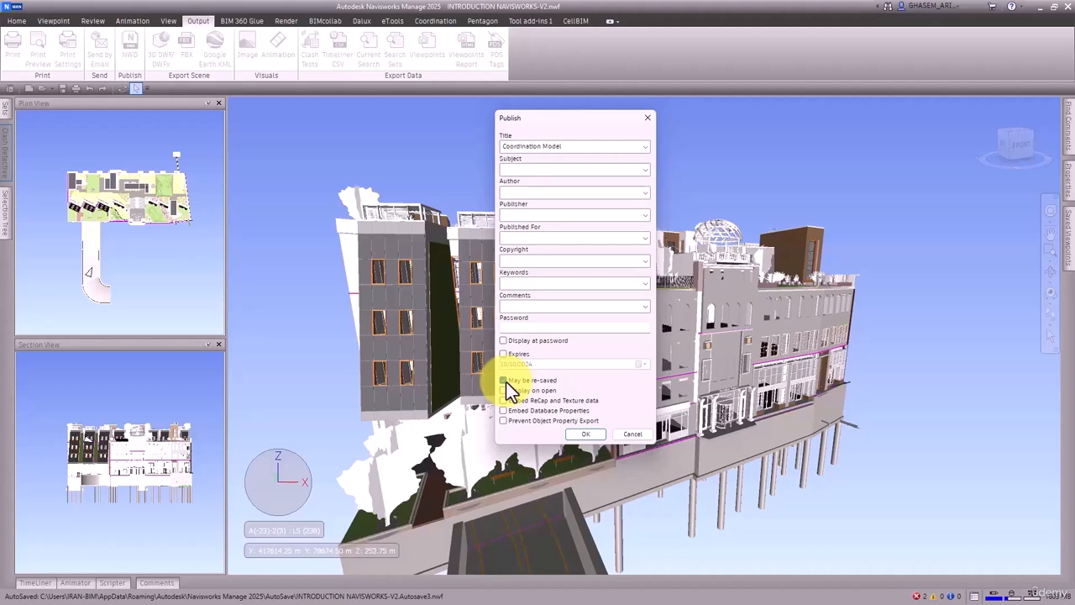
click(504, 381)
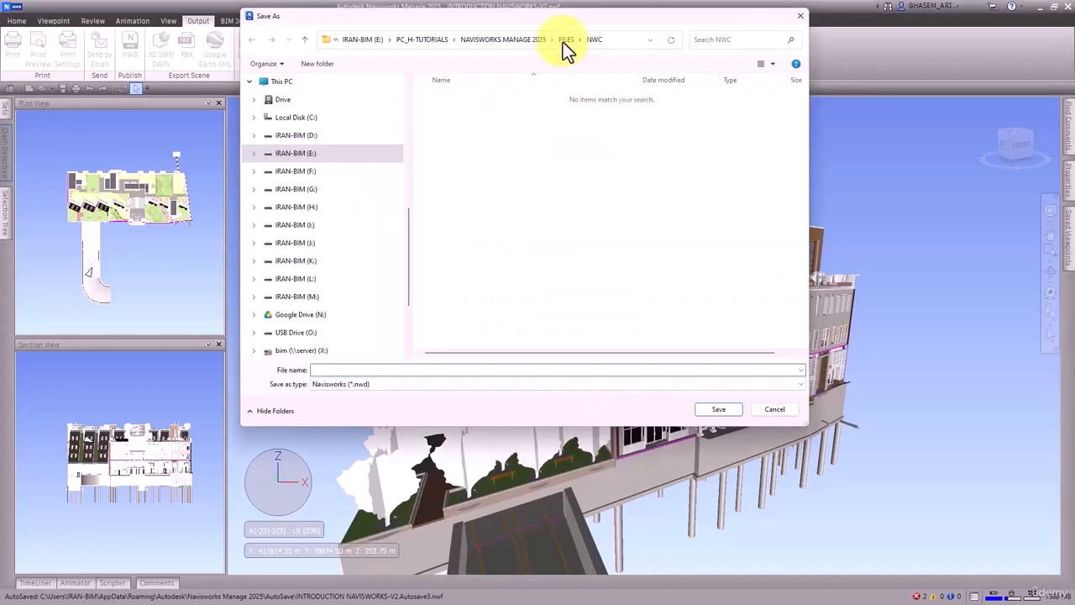
Step: Create a folder named "Team A_Design Review" inside FILES > NWD while choosing the save location
click(565, 39)
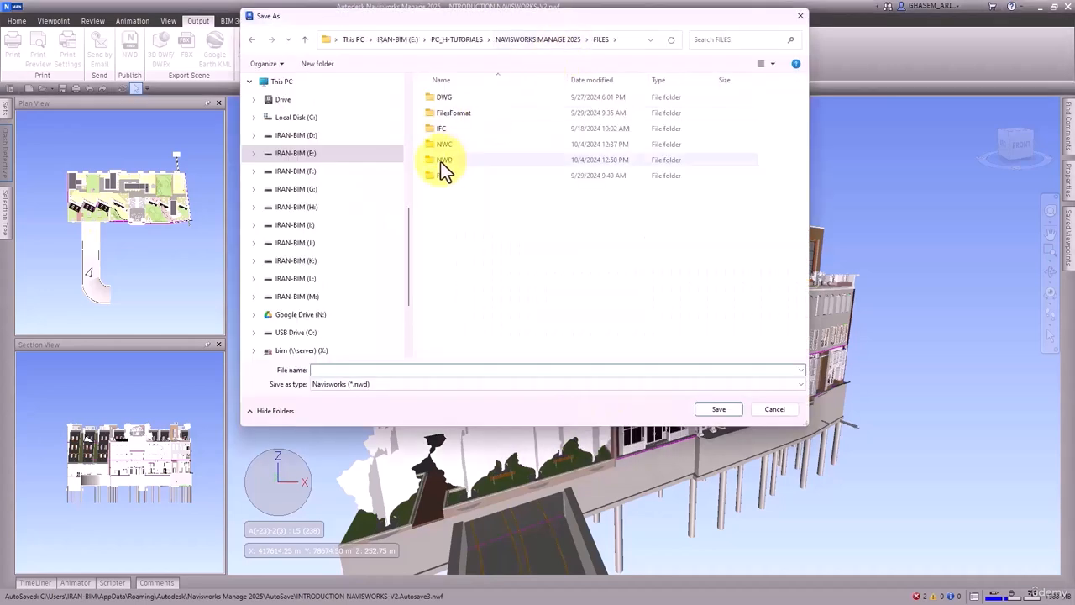
double_click(440, 161)
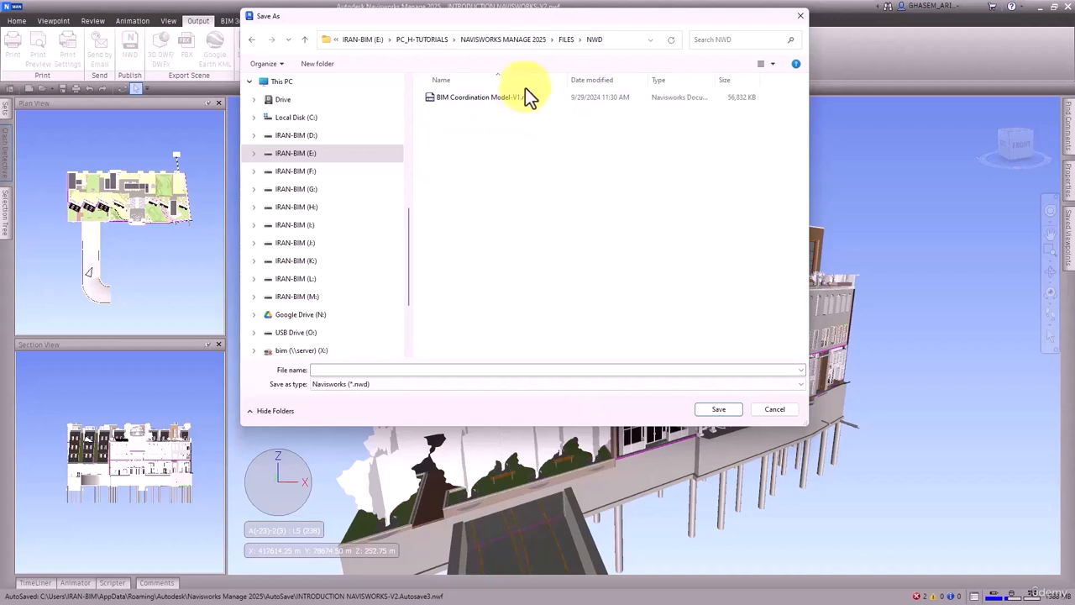
click(340, 65)
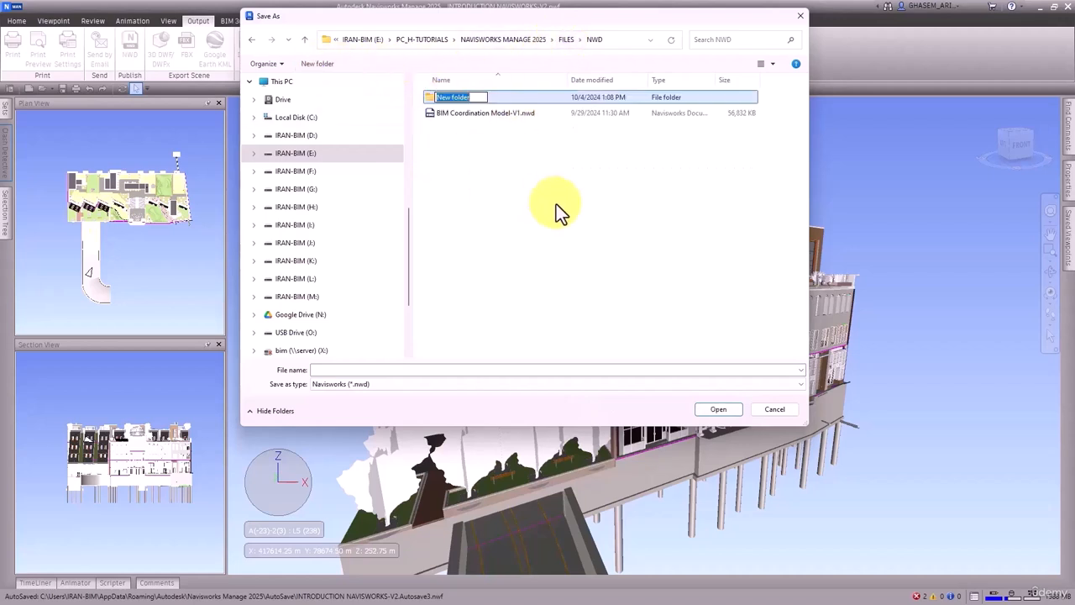
text(Team A)
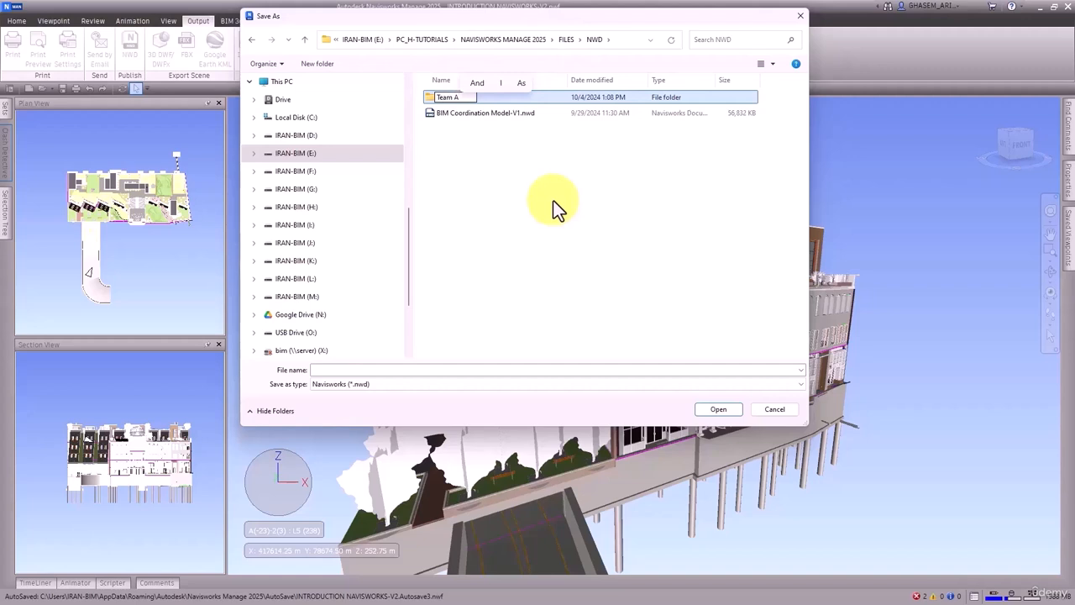
text(_)
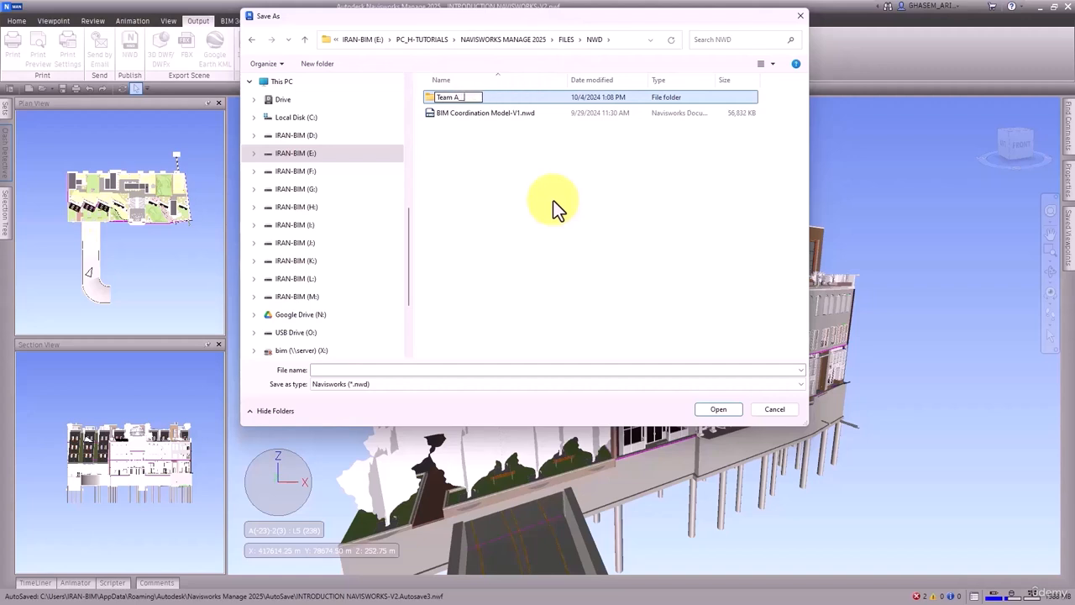
text(Design)
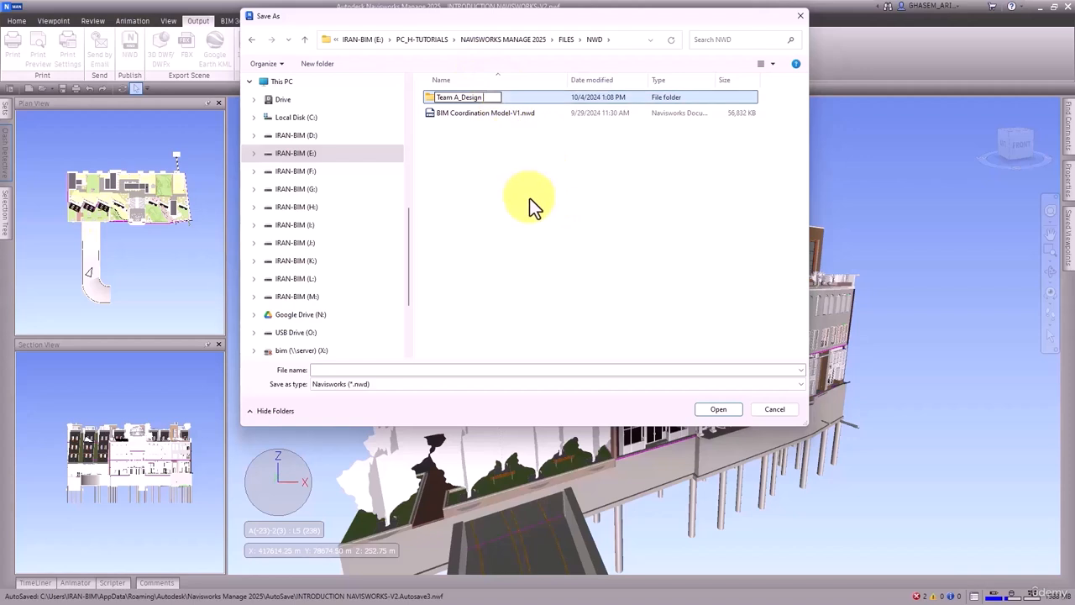
text( Review)
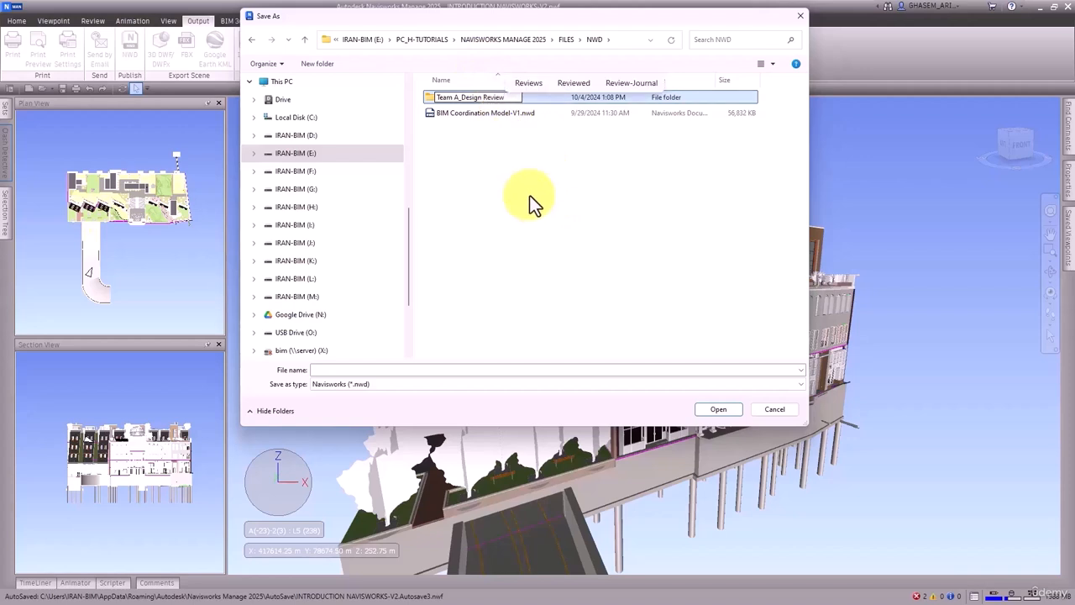
key(Return)
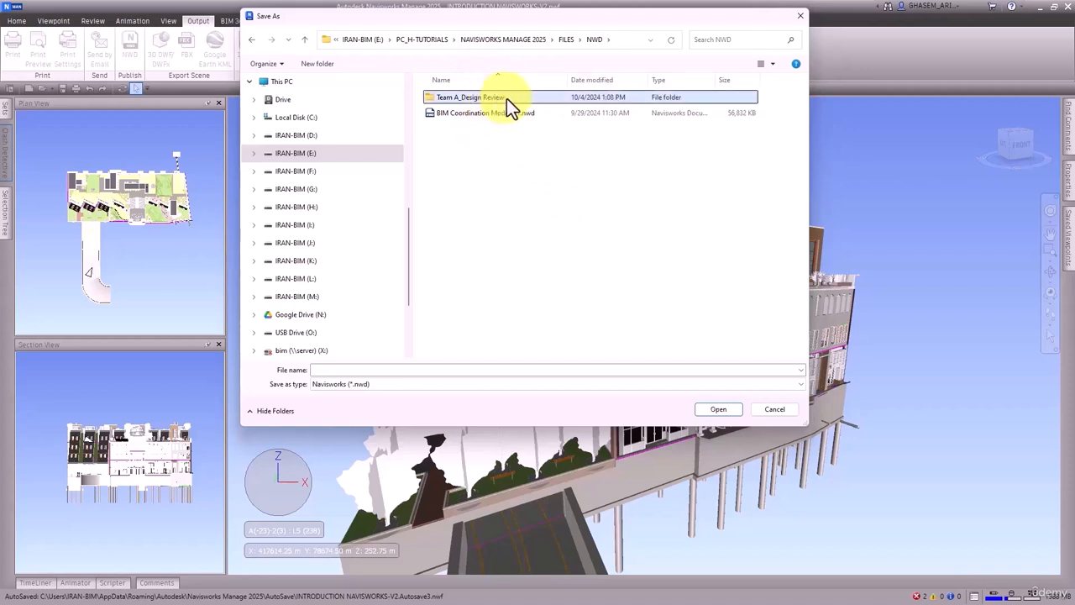
Step: Save the published NWD as "Team A_Design Review" inside the Team A_Design Review folder
click(506, 98)
key(ctrl+c)
click(501, 186)
double_click(488, 99)
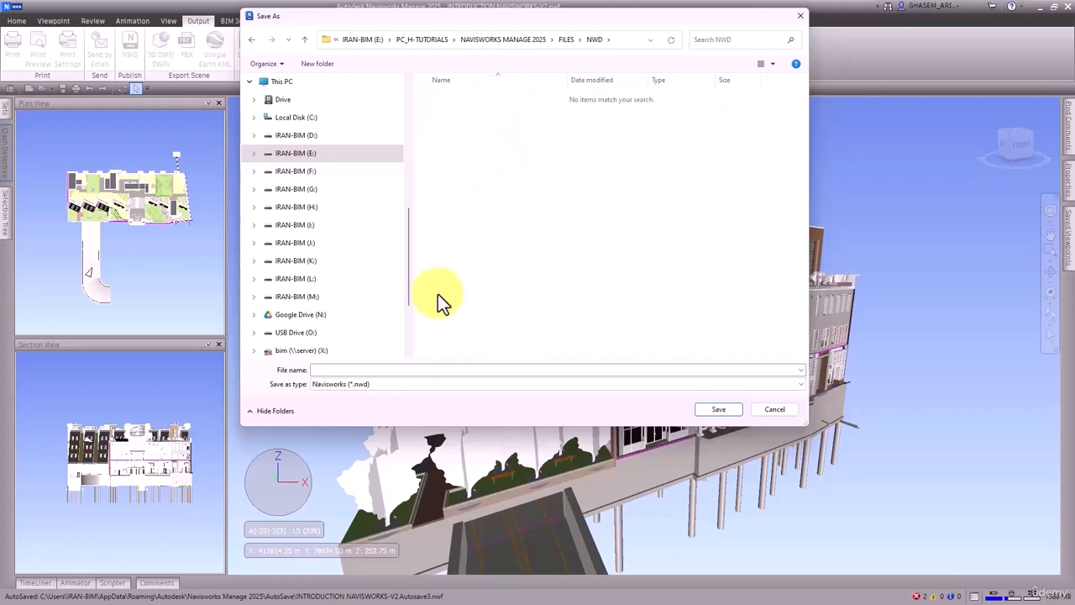
click(372, 369)
key(ctrl+v)
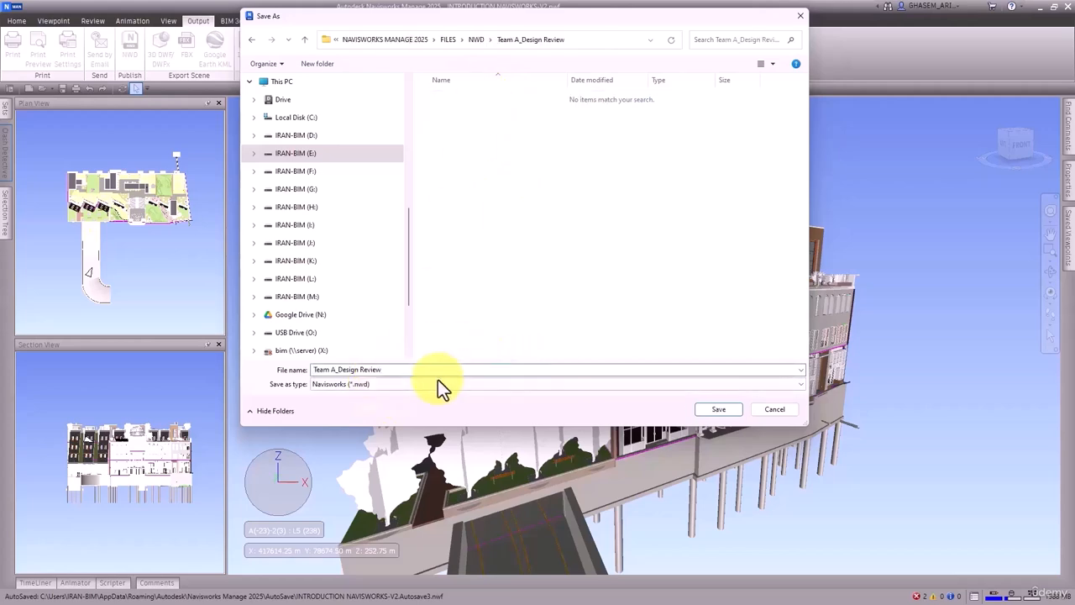
click(712, 411)
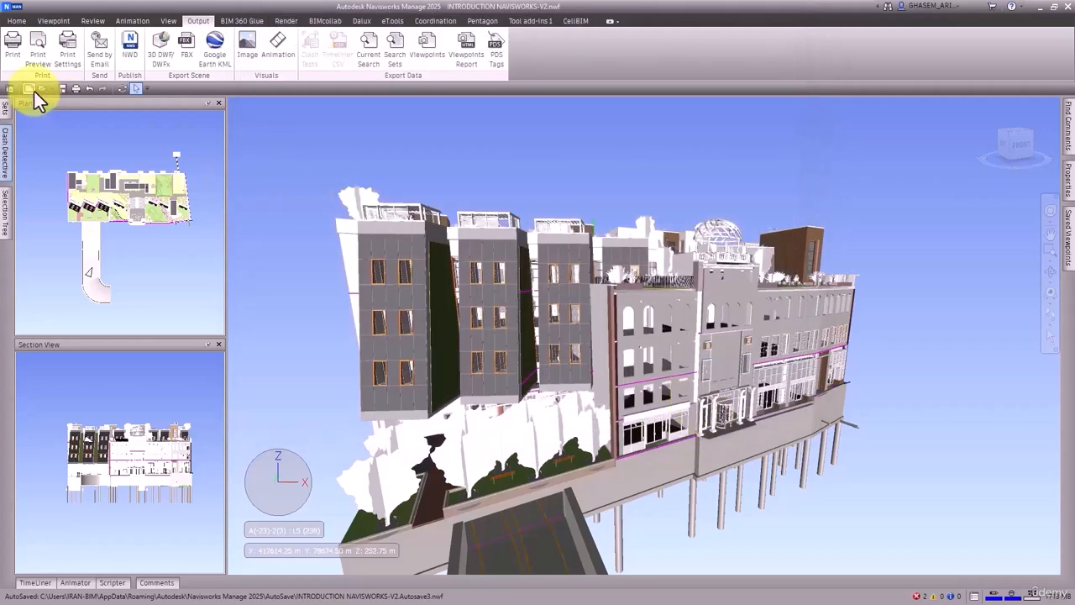
Step: Start a new empty project and switch to File Explorer to show the published NWD in NWD > Team A_Design Review
click(34, 90)
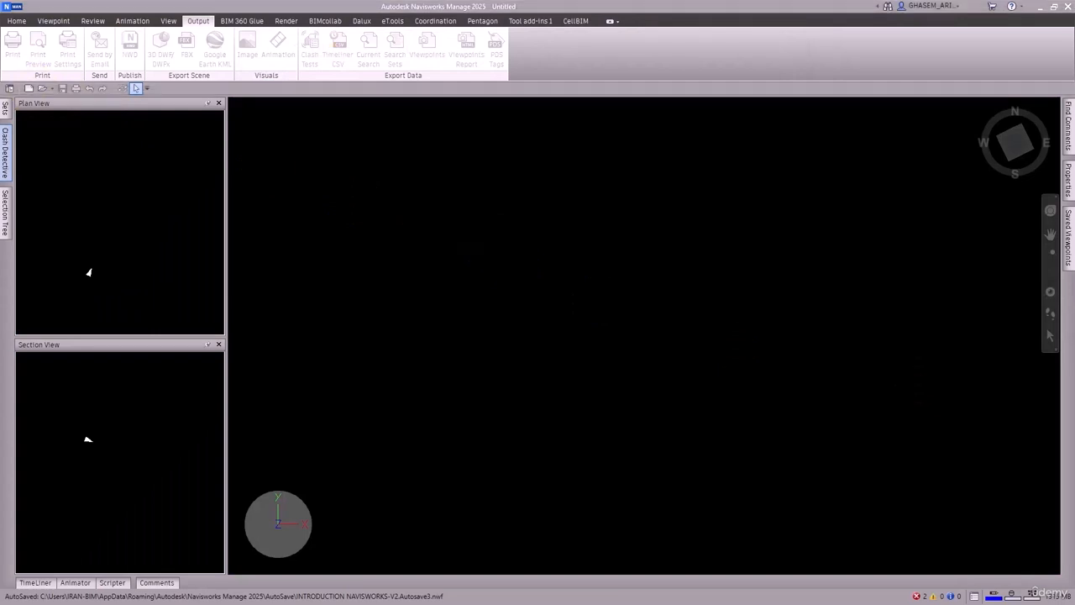
drag(1074, 90, 582, 68)
click(677, 93)
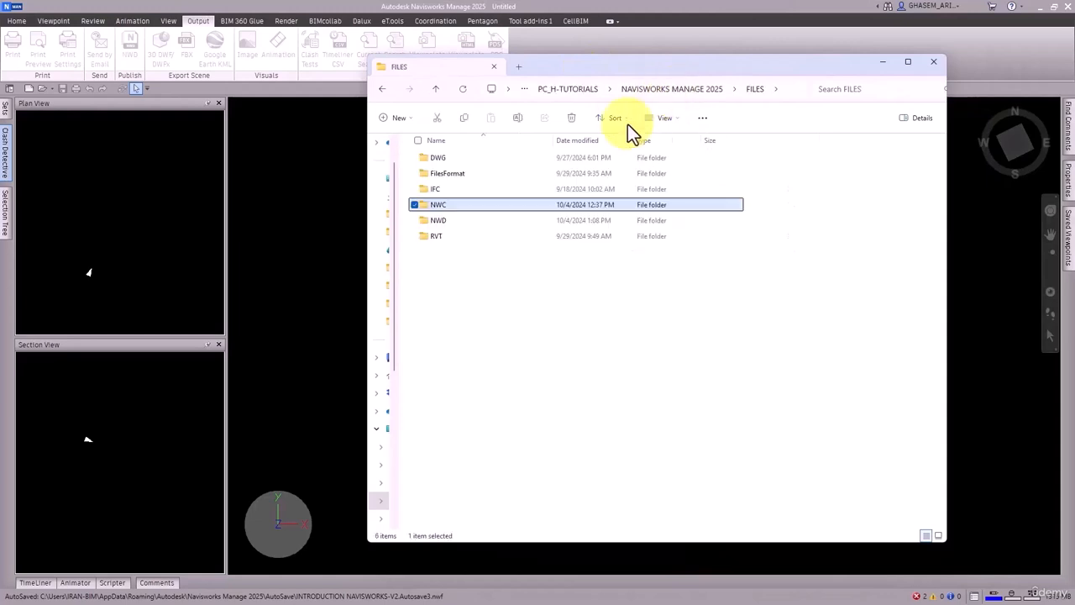
double_click(462, 224)
double_click(471, 159)
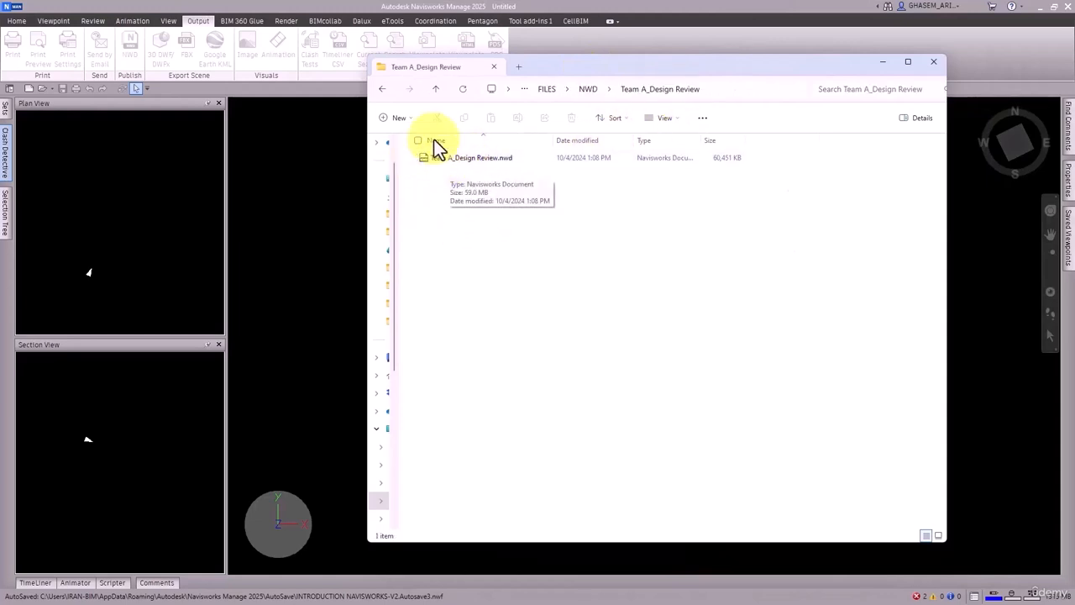
Step: Rename the Team A_Design Review folder as "Coordination Model"
click(382, 89)
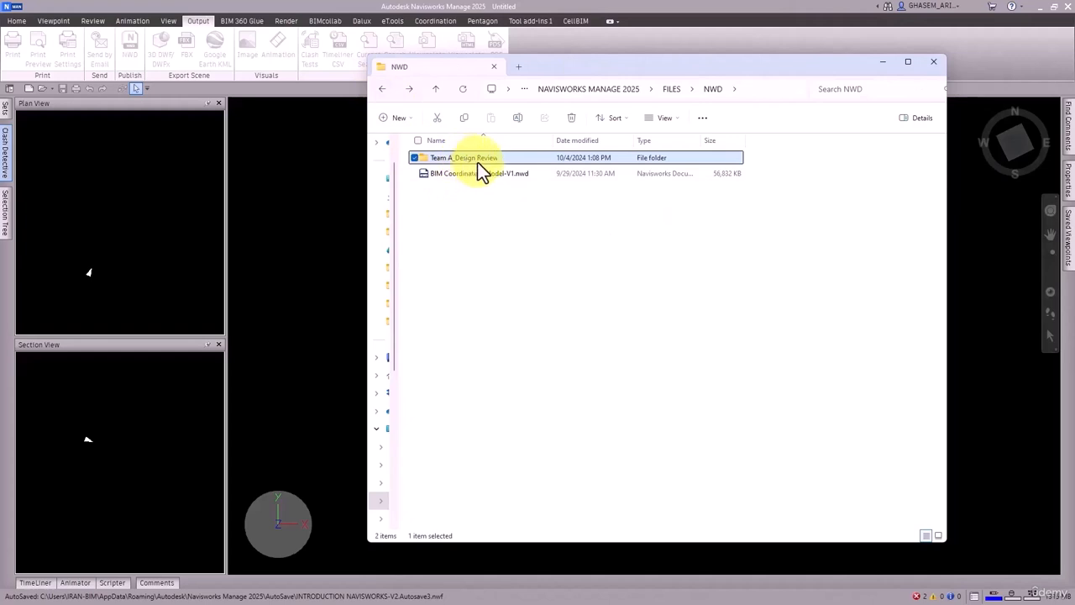
click(484, 159)
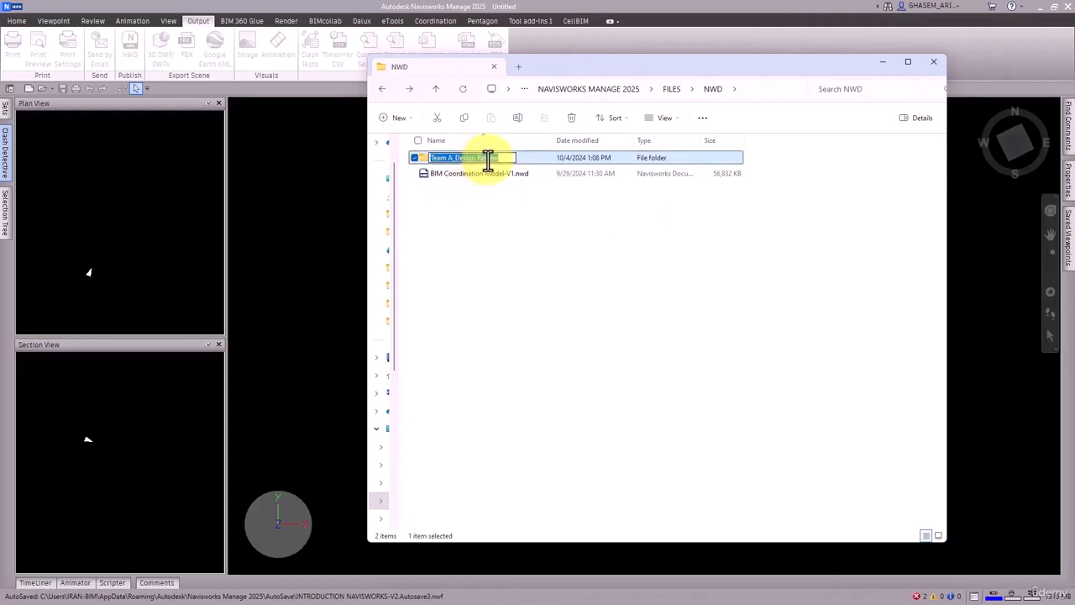
text(Coordination )
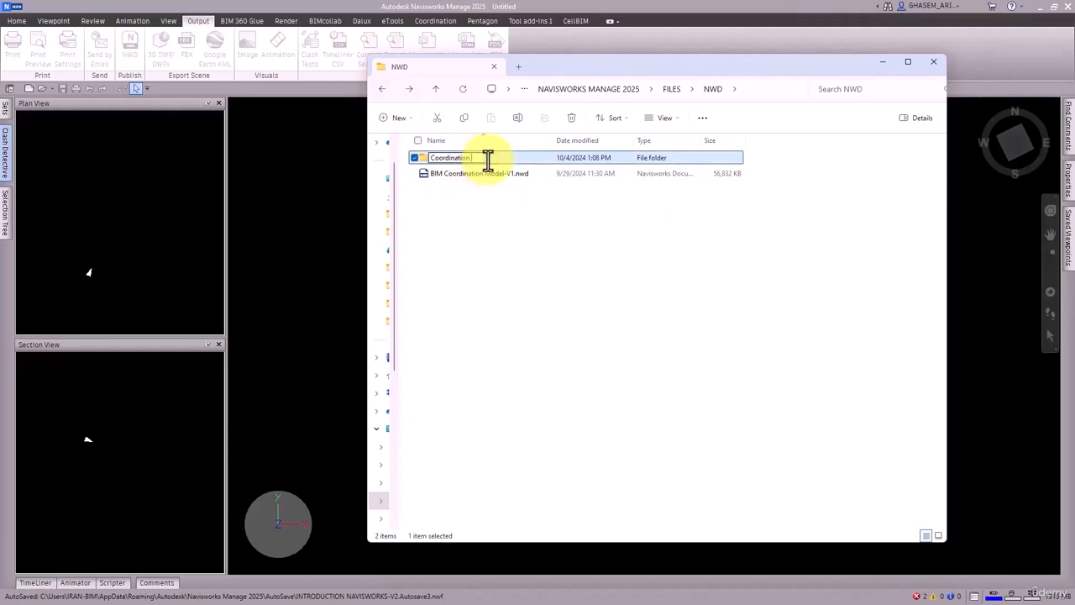
text(Model)
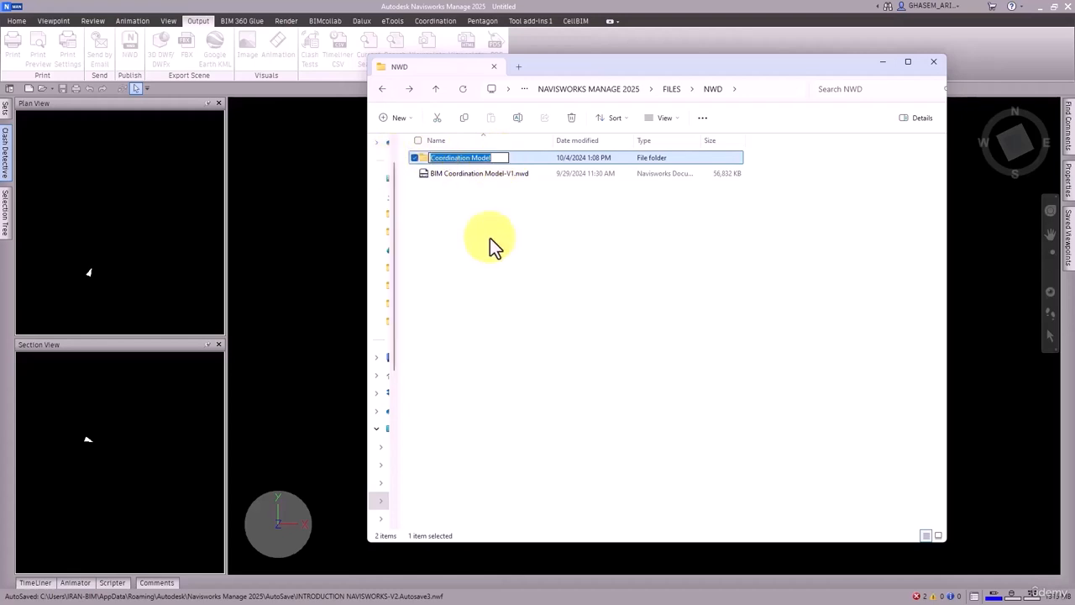
click(594, 308)
Step: Rename the Team A_Design Review.nwd file inside the Coordination Model folder as "Coordination Model"
double_click(494, 159)
click(443, 158)
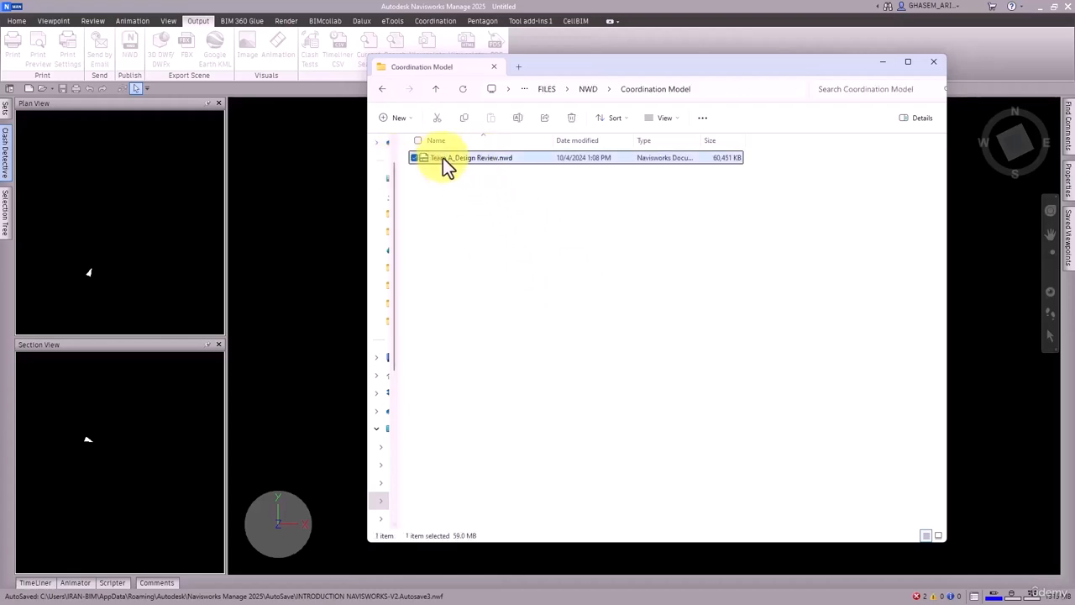
key(F2)
text(Coordination Model)
key(Return)
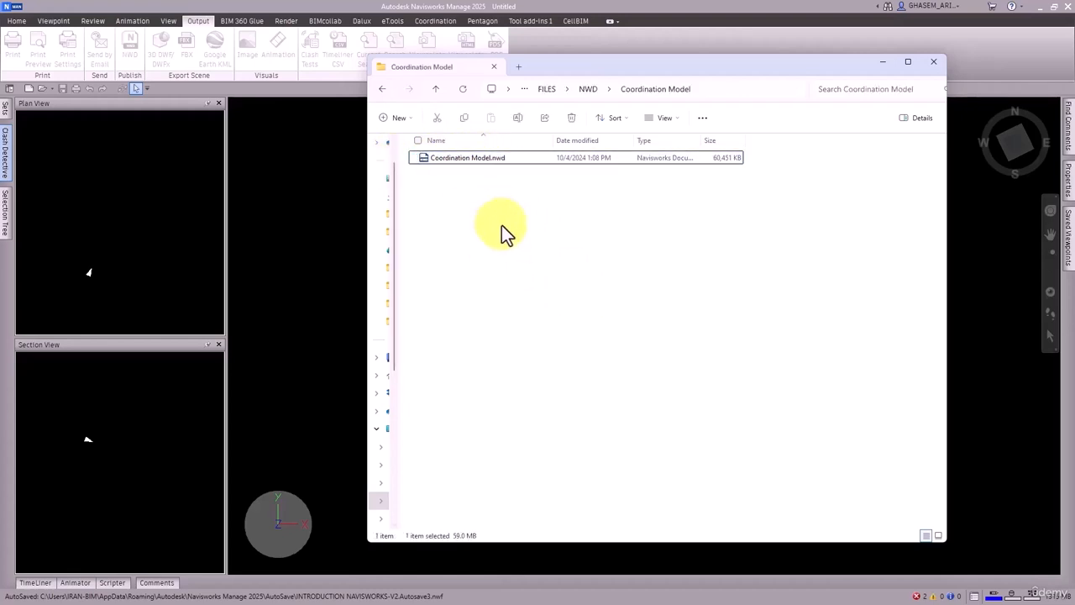
Step: Check the renamed Coordination Model folder and its NWD file, and move File Explorer away from Navisworks
click(383, 90)
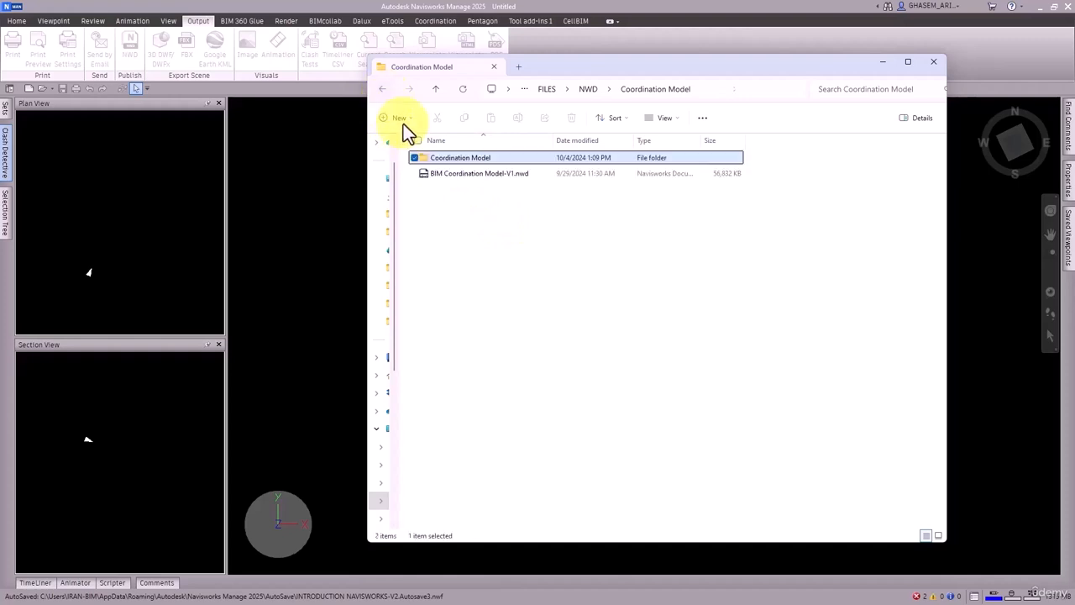
click(478, 203)
double_click(463, 159)
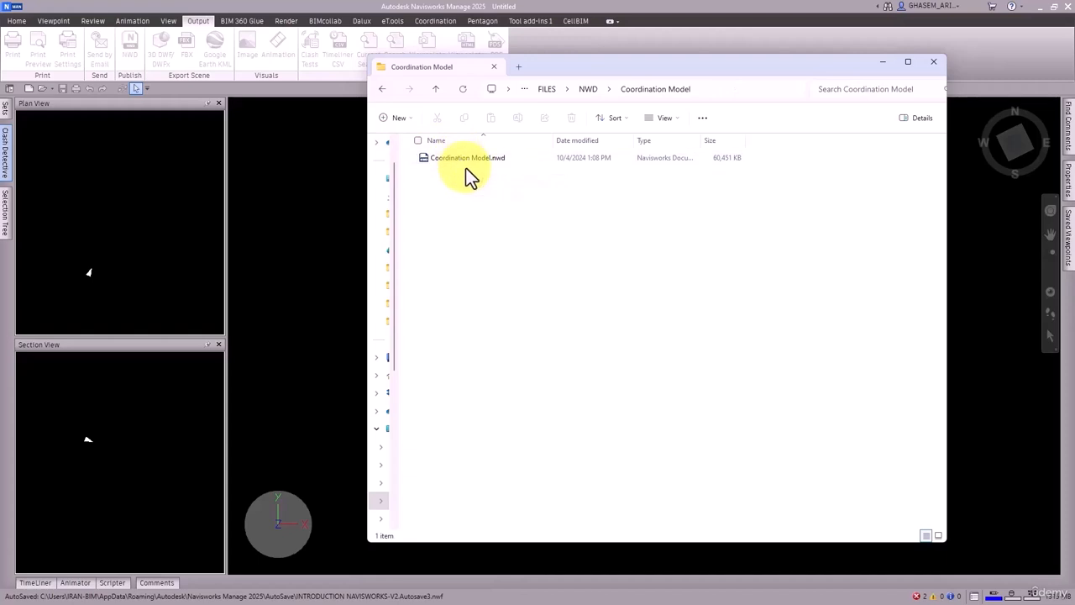
drag(659, 63, 1074, 67)
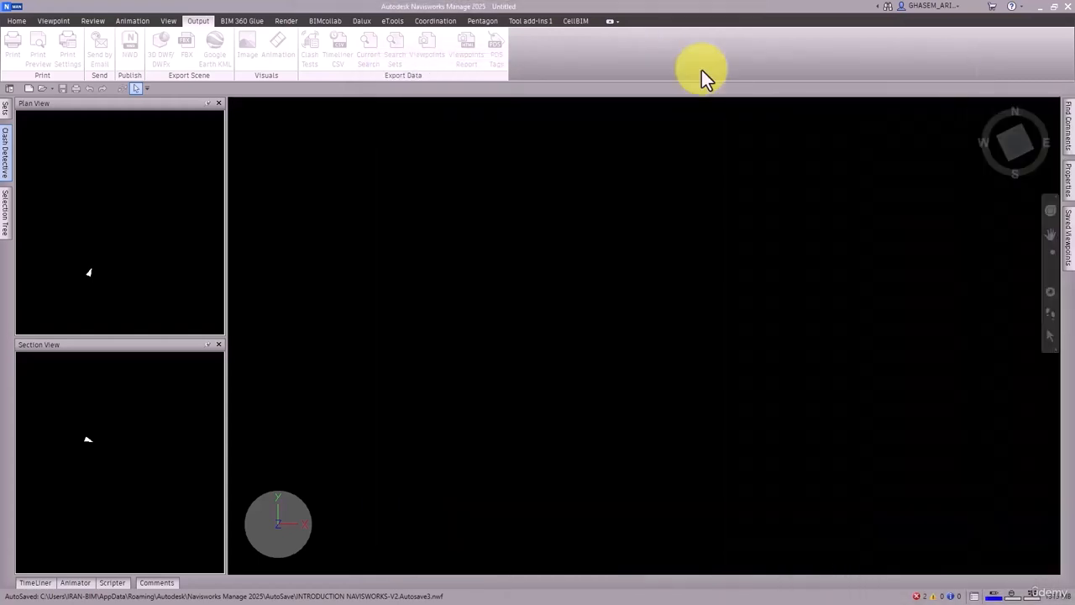
Step: Open the Navisworks document Coordination Model.nwd from the NWD > Coordination Model folder
click(38, 90)
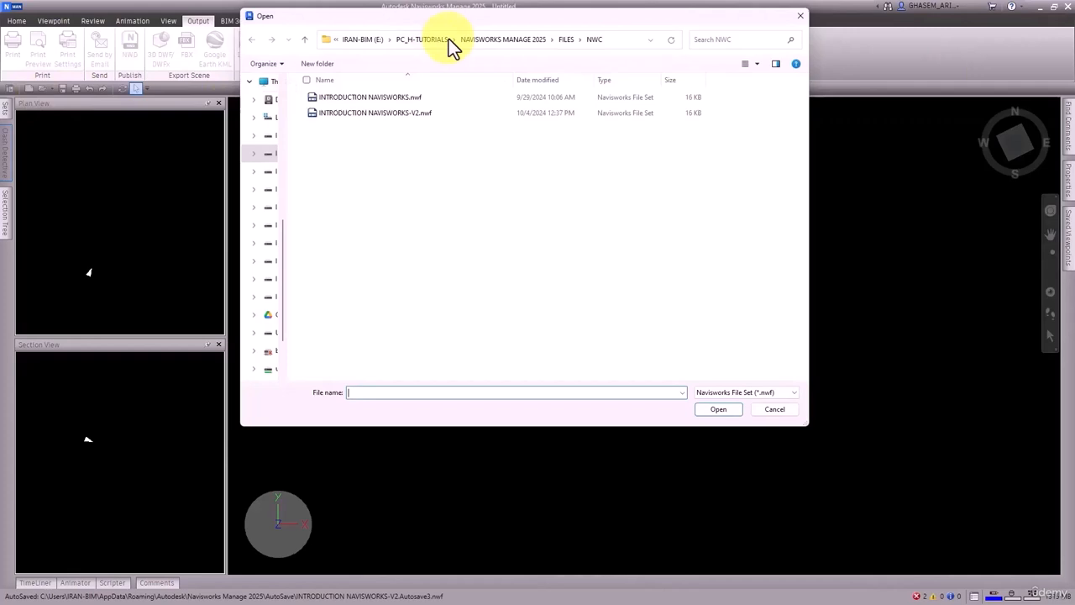
click(566, 40)
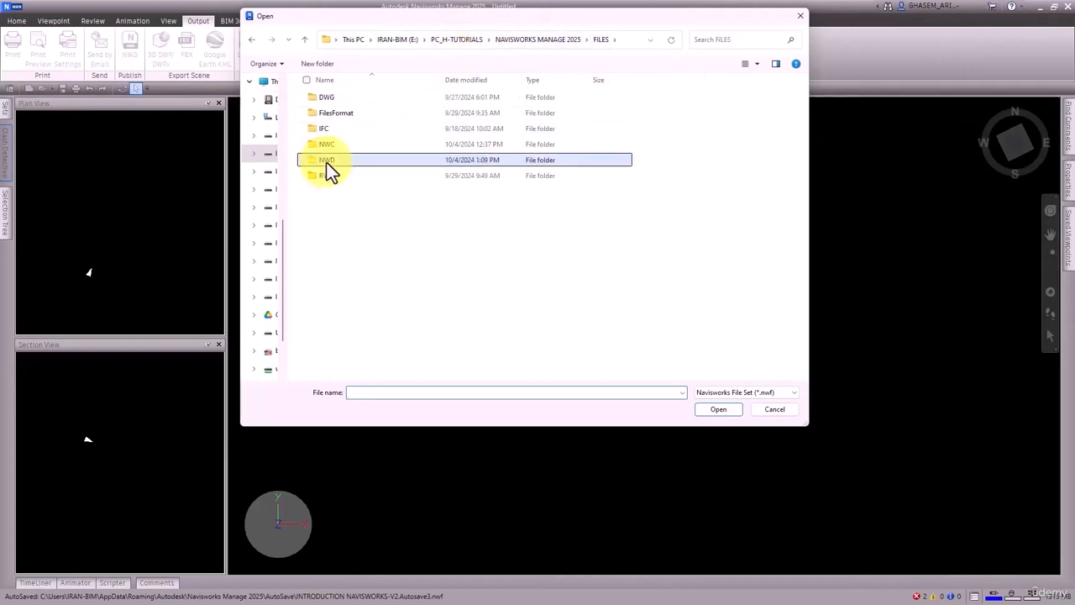
double_click(352, 160)
double_click(343, 98)
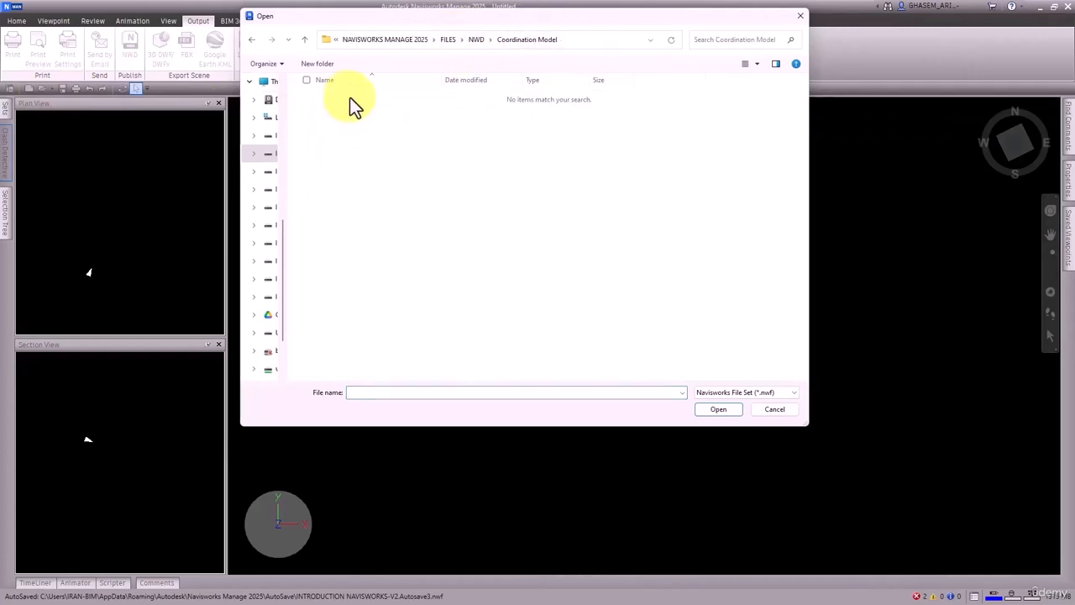
click(761, 394)
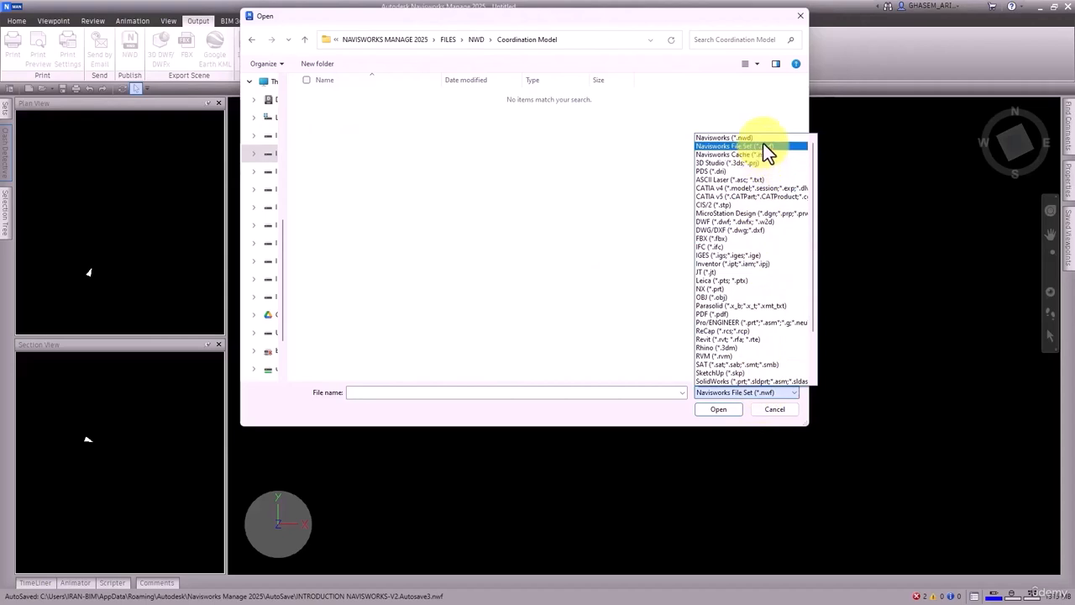
click(756, 139)
click(401, 97)
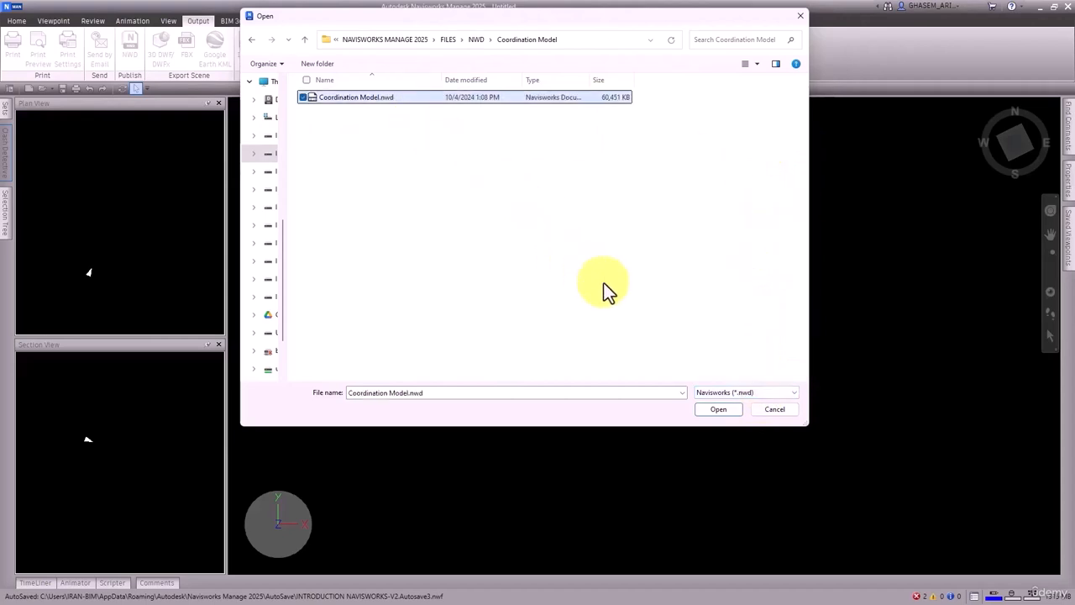
click(718, 409)
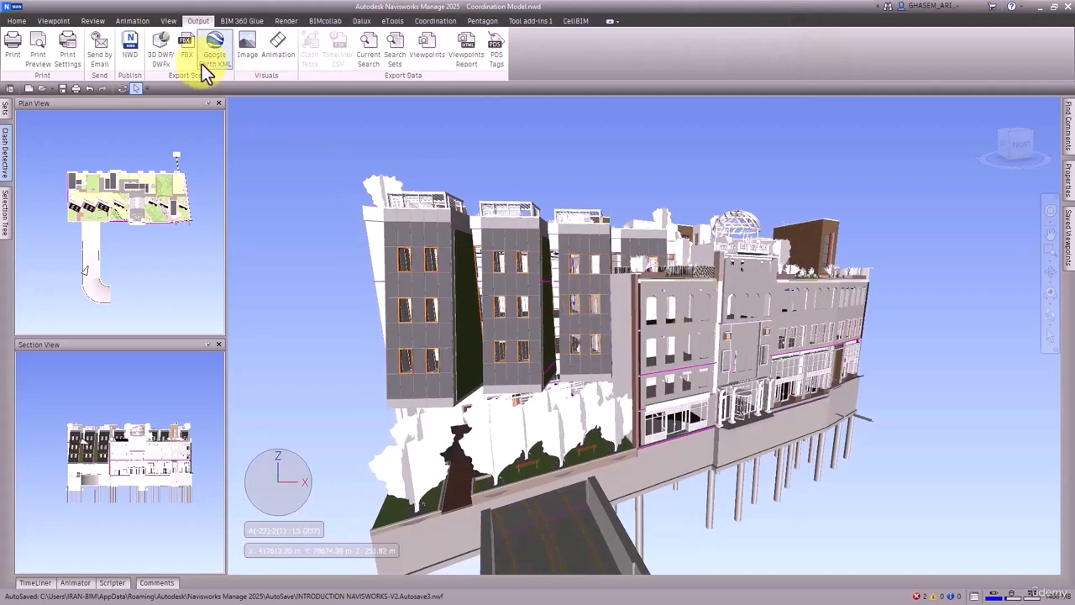
click(94, 21)
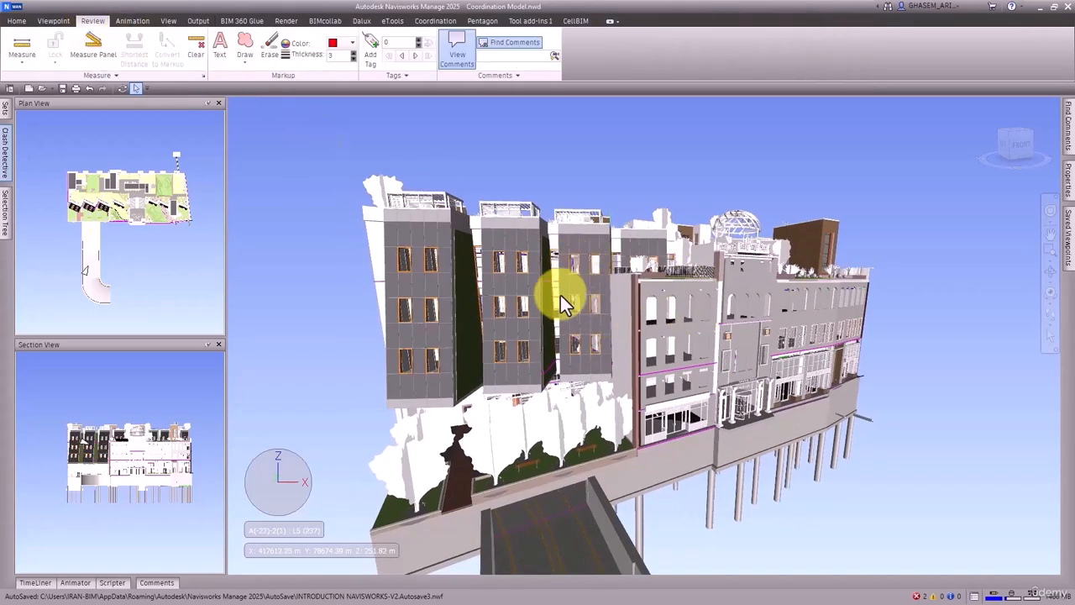
shift+middle_drag(559, 295, 615, 280)
scroll(588, 334, up, 2)
scroll(620, 312, up, 3)
mouse_move(1062, 215)
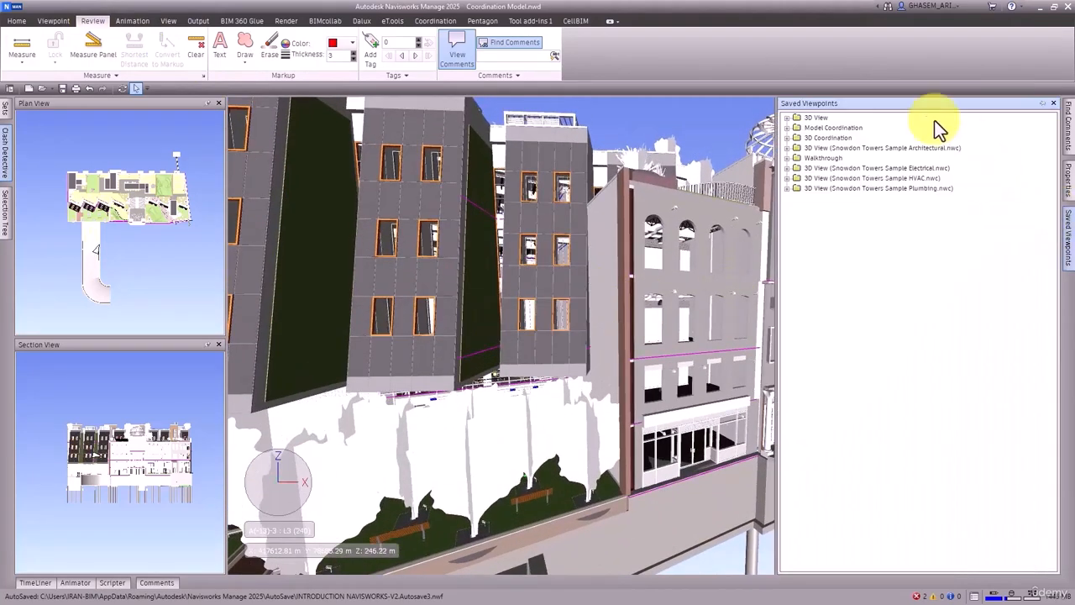
click(815, 116)
shift+click(819, 186)
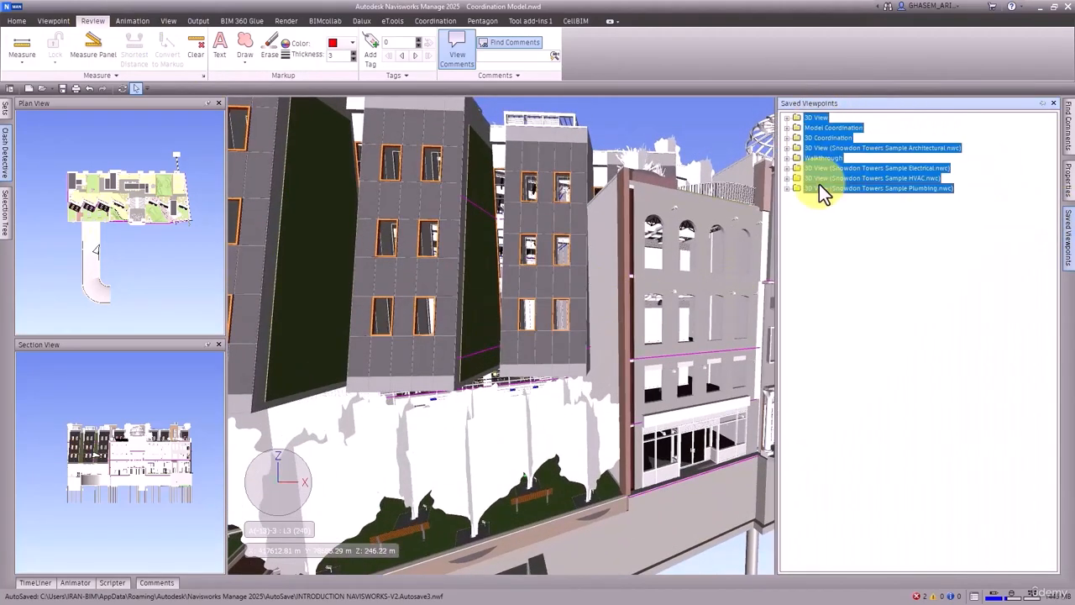
right_click(812, 120)
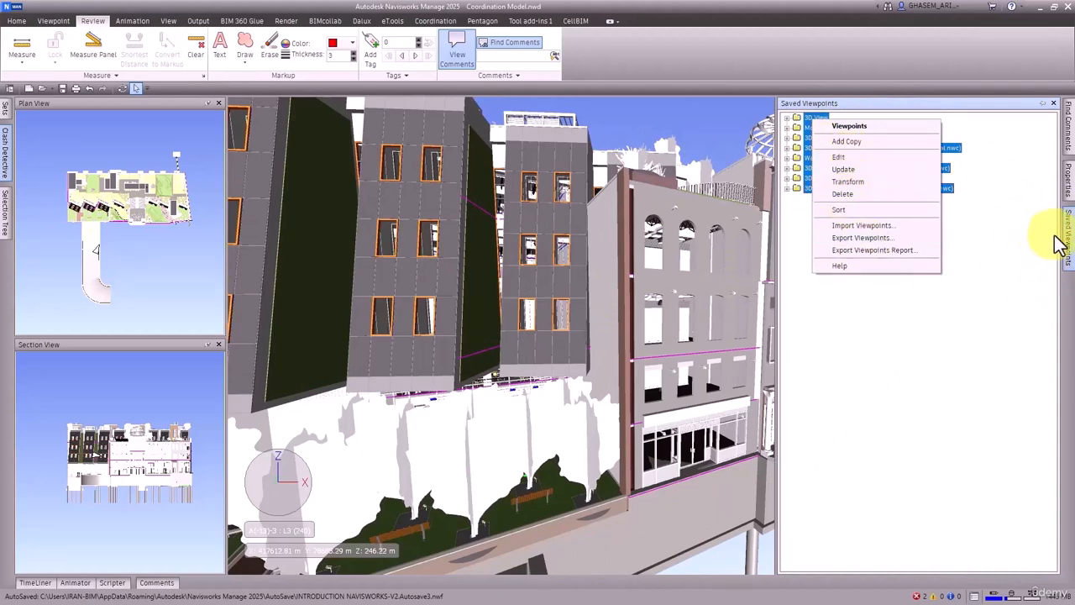
click(748, 135)
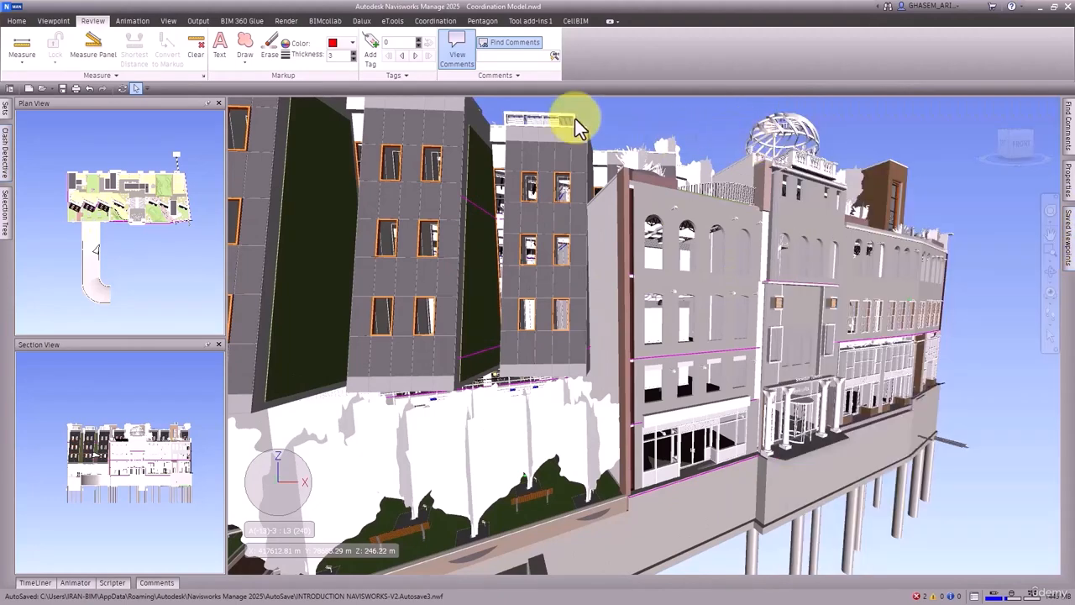
Step: Delete all the saved viewpoint folders, from 3D View through 3D View (Snowdon Towers Sample Plumbing.nwc)
click(53, 21)
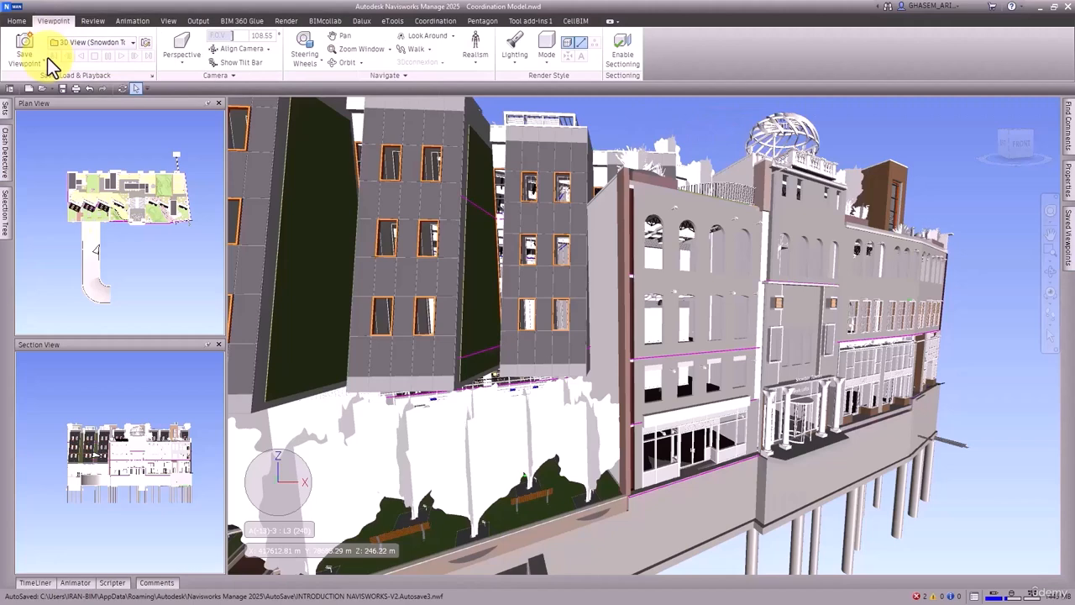
click(152, 76)
click(829, 120)
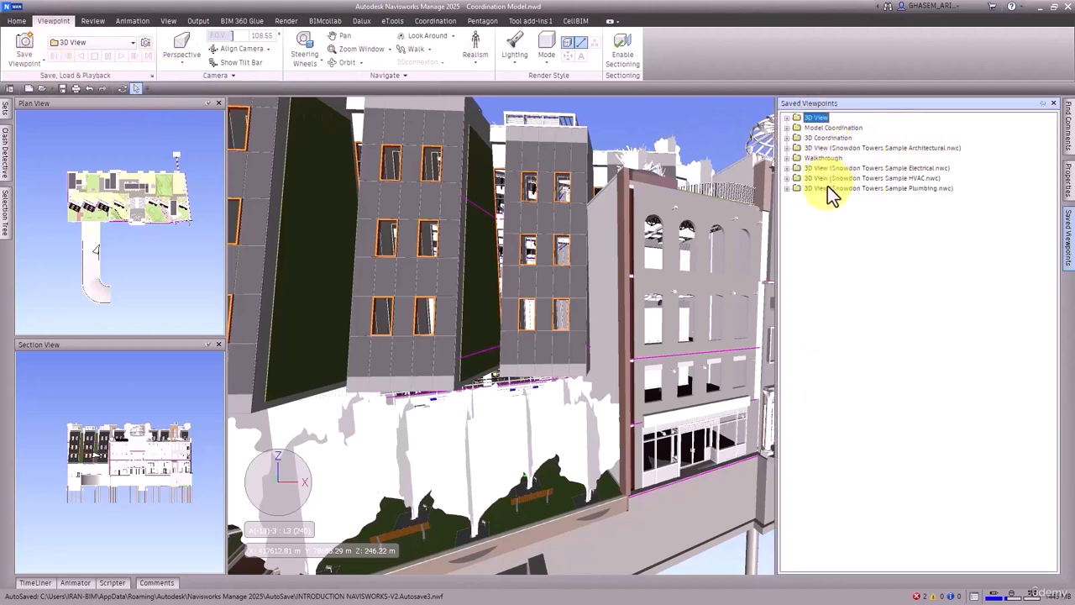
shift+click(827, 186)
right_click(827, 186)
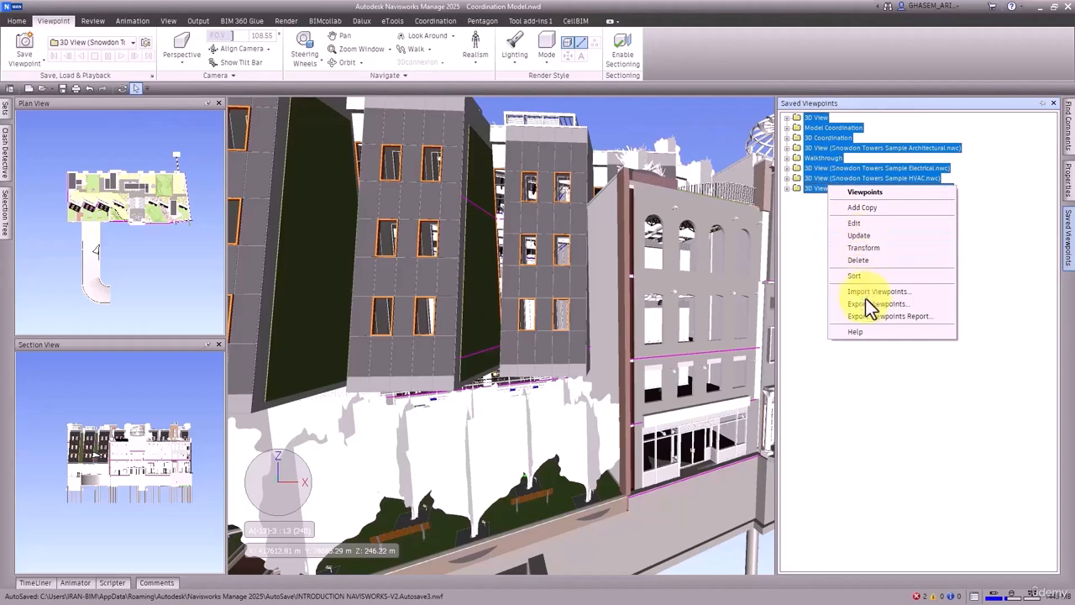
click(863, 262)
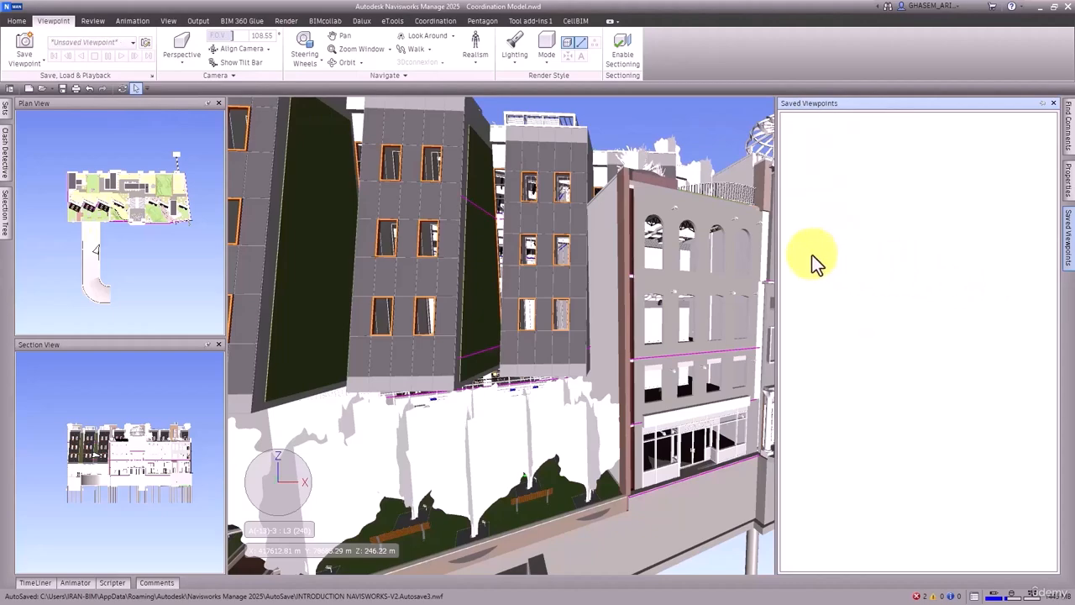
Step: Draw a redline cloud around the arched windows of the facade section beside the main entrance
click(97, 22)
mouse_move(403, 167)
shift+middle_down()
mouse_move(558, 269)
mouse_move(629, 260)
mouse_move(636, 242)
shift+middle_up()
click(244, 51)
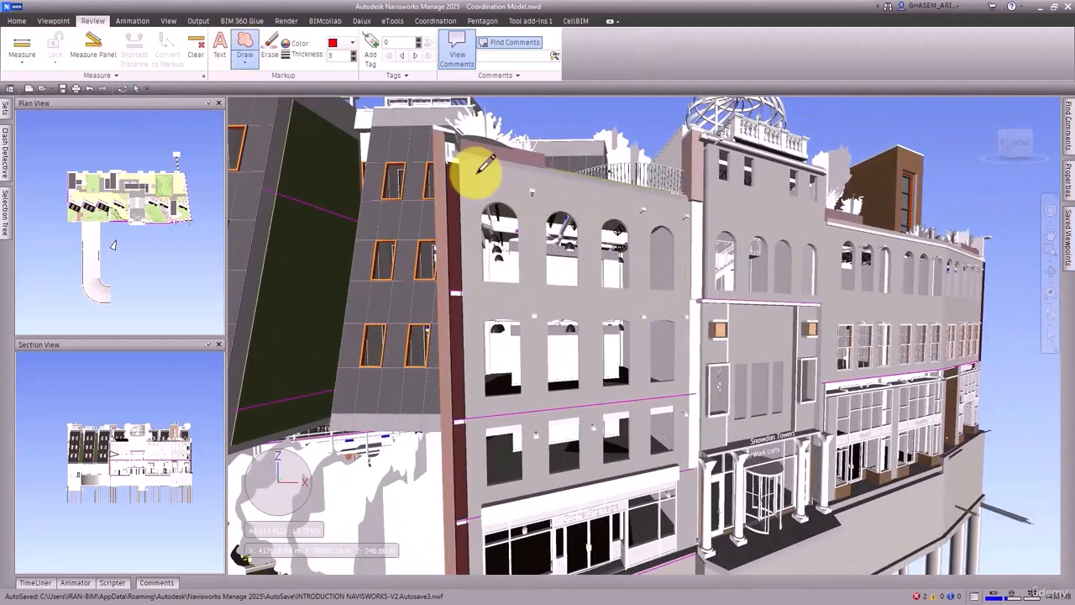
mouse_move(475, 176)
mouse_down()
mouse_move(722, 267)
mouse_move(628, 491)
mouse_move(501, 414)
mouse_move(475, 233)
mouse_move(479, 186)
mouse_up()
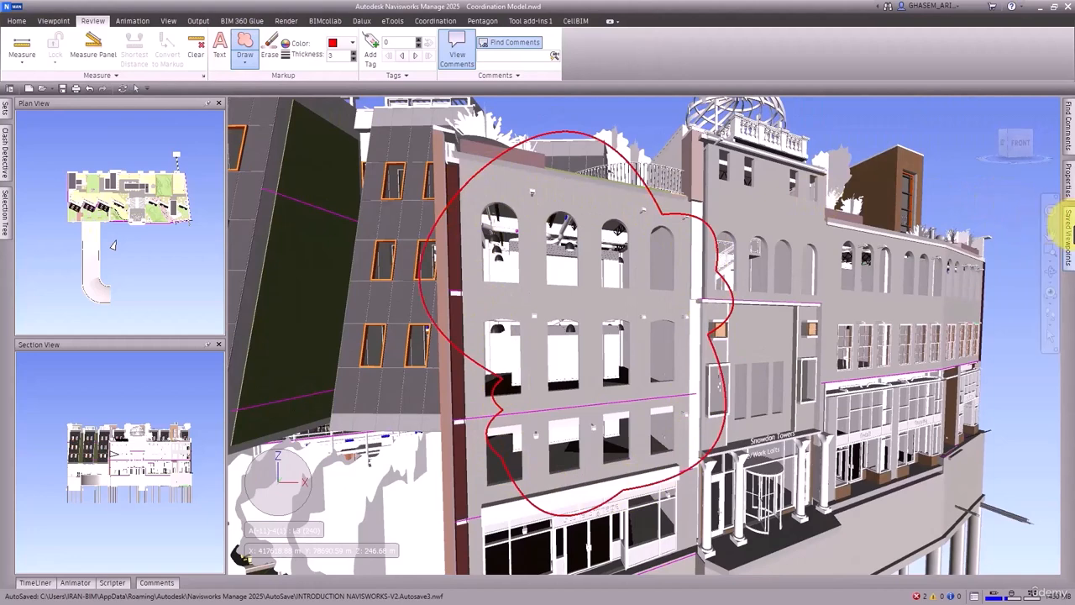
Step: Keep the Saved Viewpoints window open, name the new redline viewpoint COO_T1-1, and display it
mouse_move(1067, 231)
click(1042, 103)
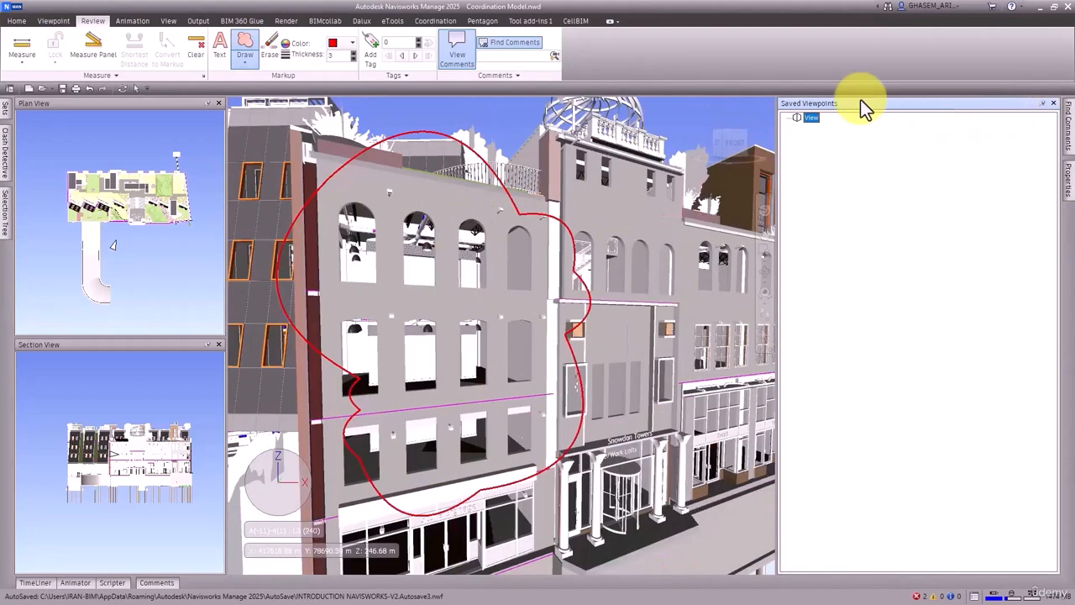
click(812, 119)
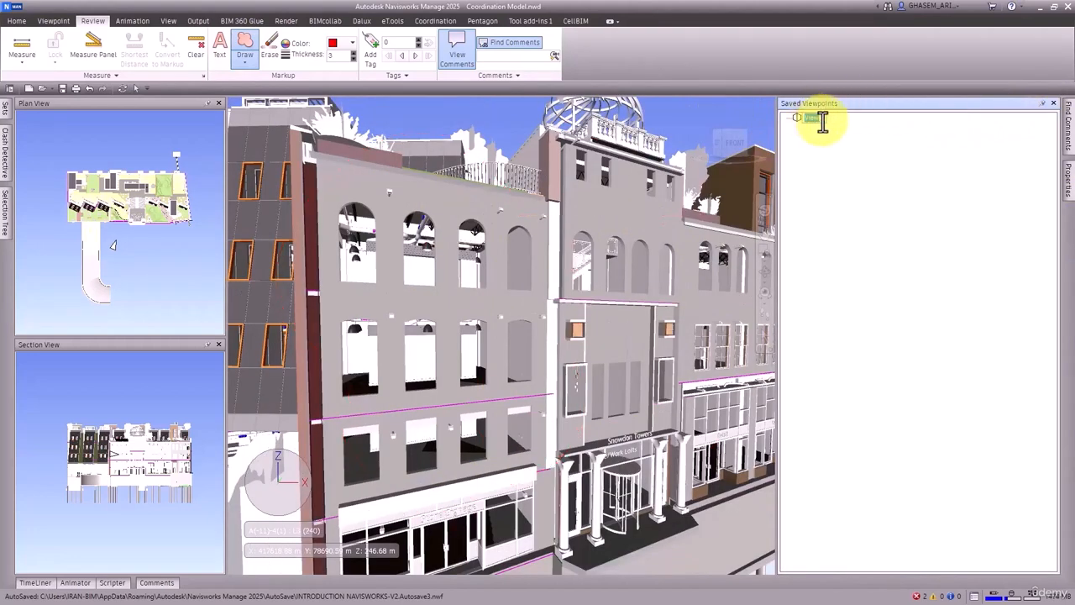
text(COO_A1-1)
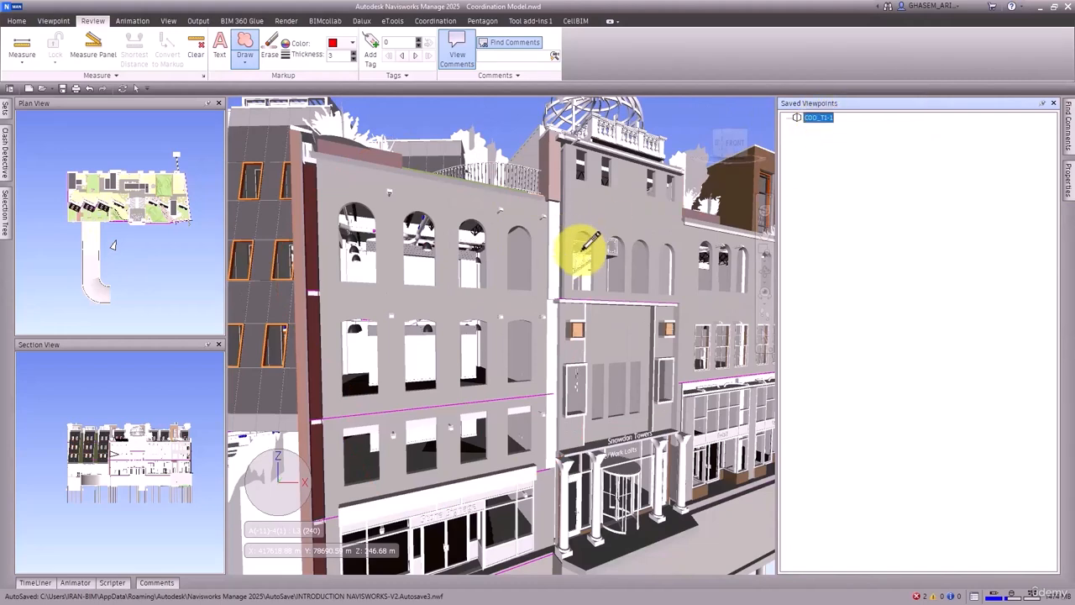
click(796, 119)
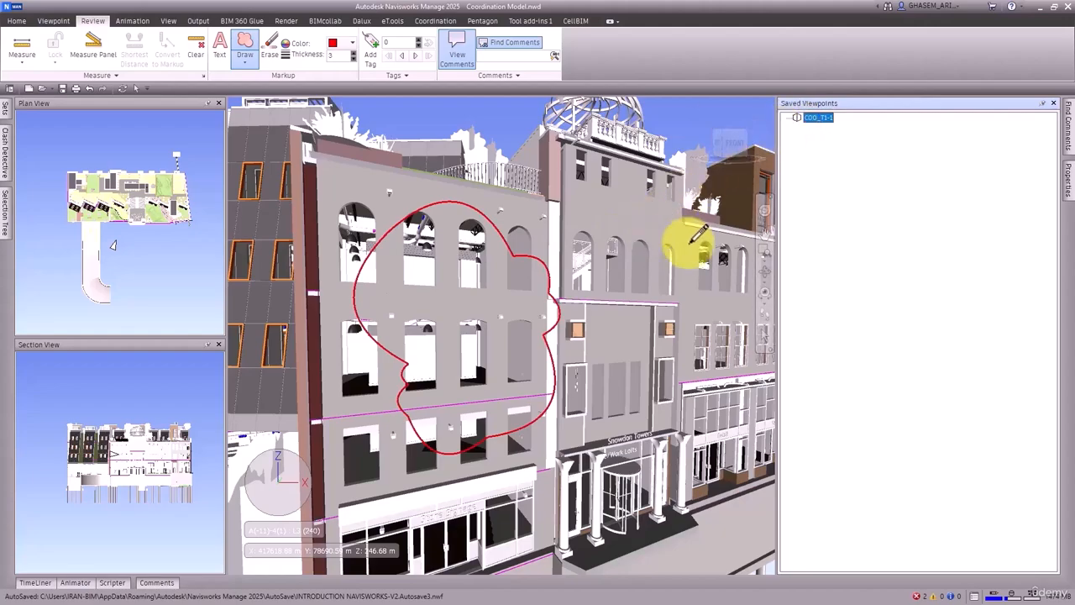
Step: Draw a redline cloud around the ground-floor shopfront between the Live/Work Lofts entrance and the boutique
shift+middle_drag(691, 245, 489, 285)
middle_drag(645, 358, 548, 326)
click(557, 285)
click(611, 304)
click(614, 358)
click(584, 377)
click(548, 372)
click(523, 341)
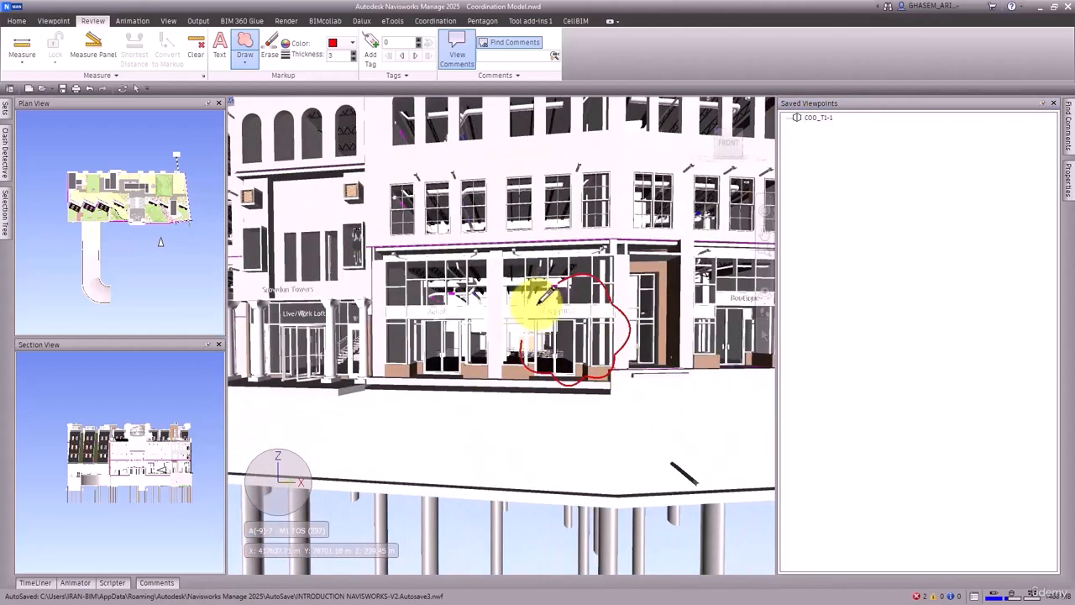
click(555, 291)
right_click(557, 288)
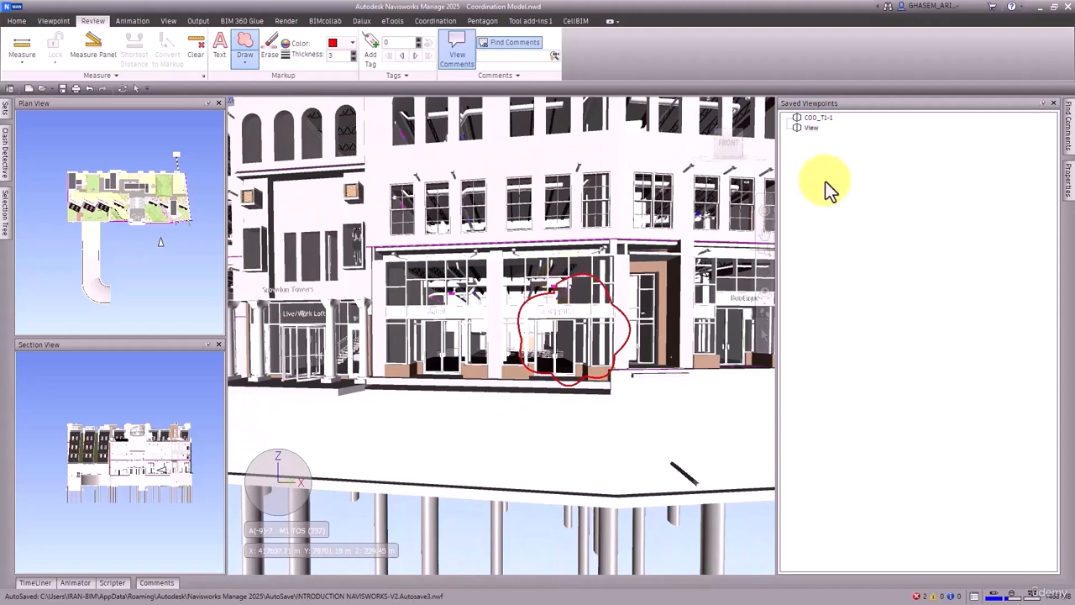
Step: Rename the new shopfront viewpoint as COO_T1-2, reusing the copied name of the first viewpoint
double_click(820, 118)
key(ctrl+c)
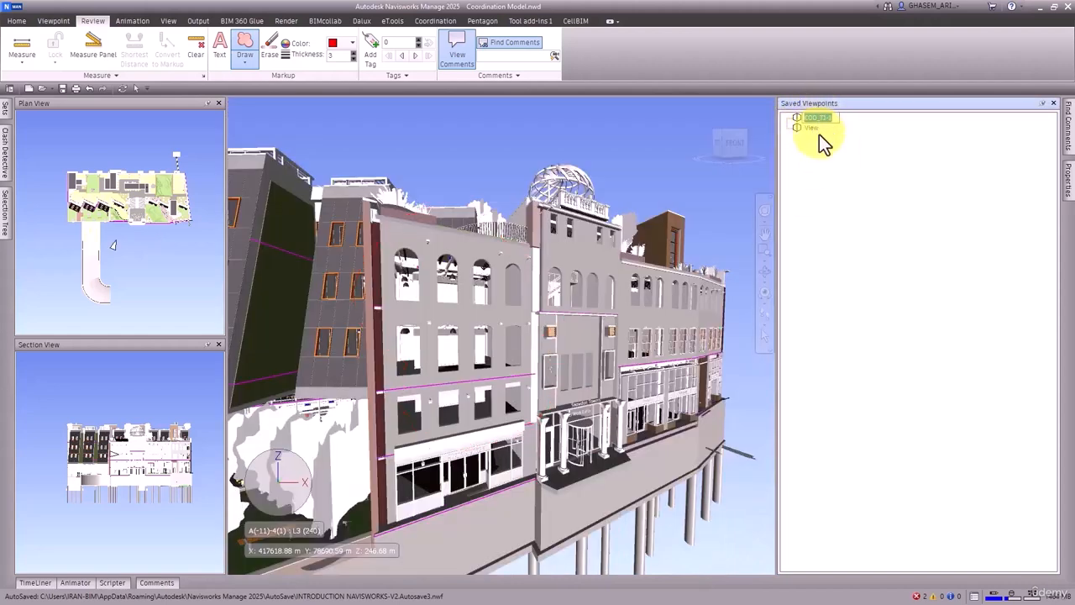
double_click(812, 128)
key(ctrl+v)
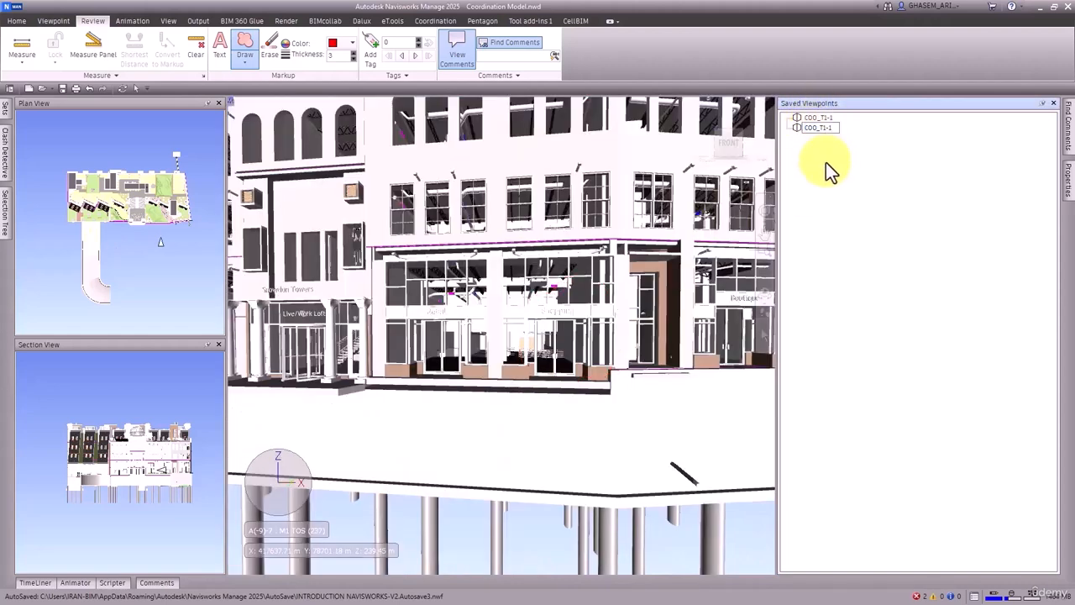
text(2)
key(Return)
Step: Draw a redline cloud around the pipes and beams under the ceiling inside the building
shift+middle_drag(656, 225, 641, 257)
scroll(611, 305, up, 2)
scroll(661, 253, up, 2)
scroll(662, 256, up, 2)
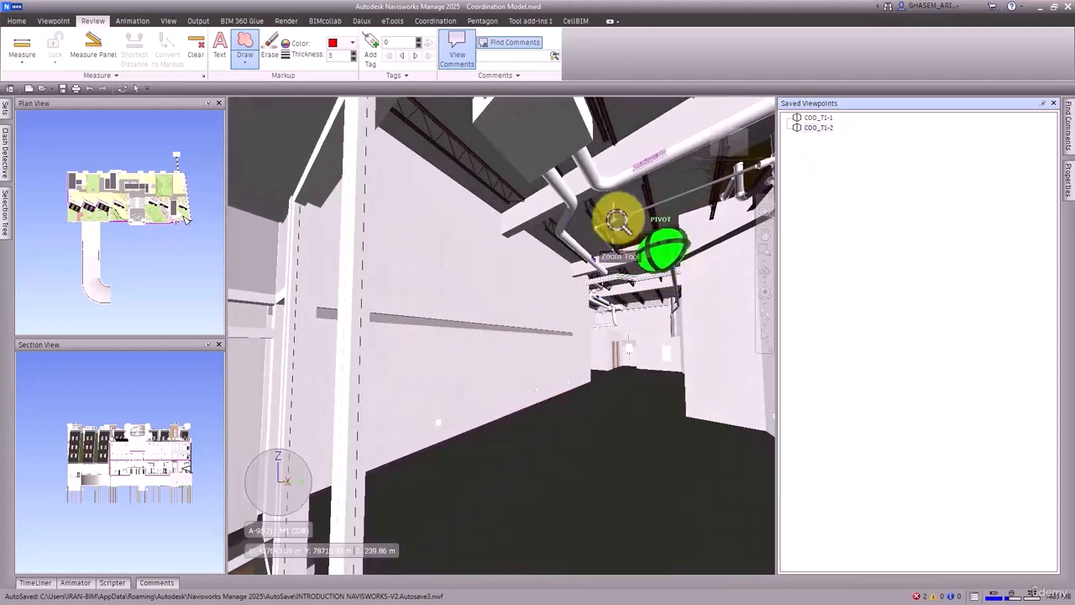
mouse_move(613, 210)
mouse_down()
mouse_move(652, 217)
mouse_move(614, 273)
mouse_move(595, 206)
mouse_move(624, 211)
mouse_up()
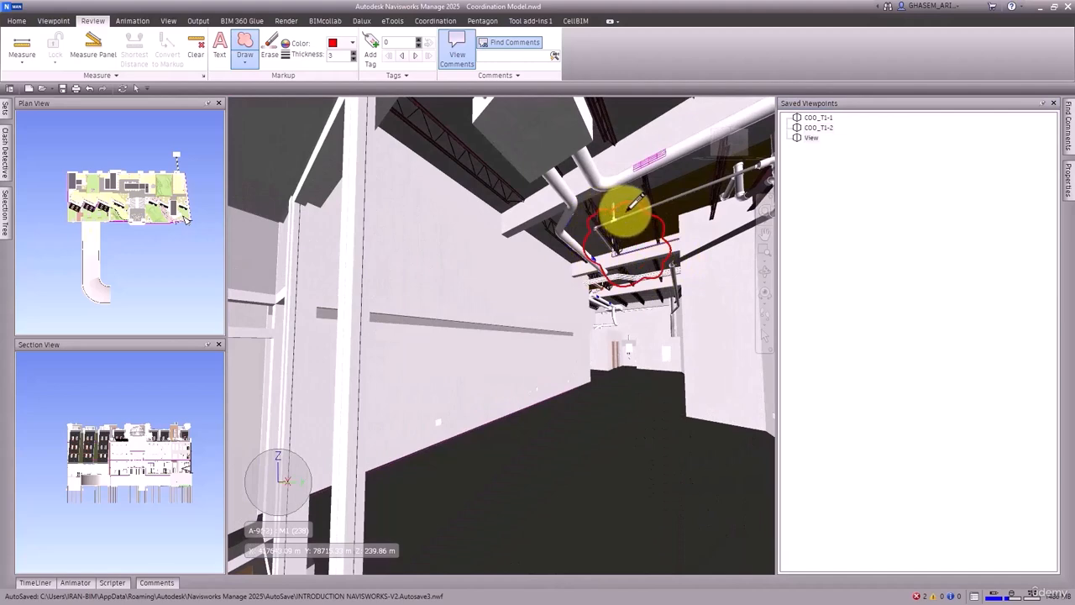
Step: Rename the new interior pipework viewpoint as COO_T1-3
click(811, 139)
text(COO_T1-3)
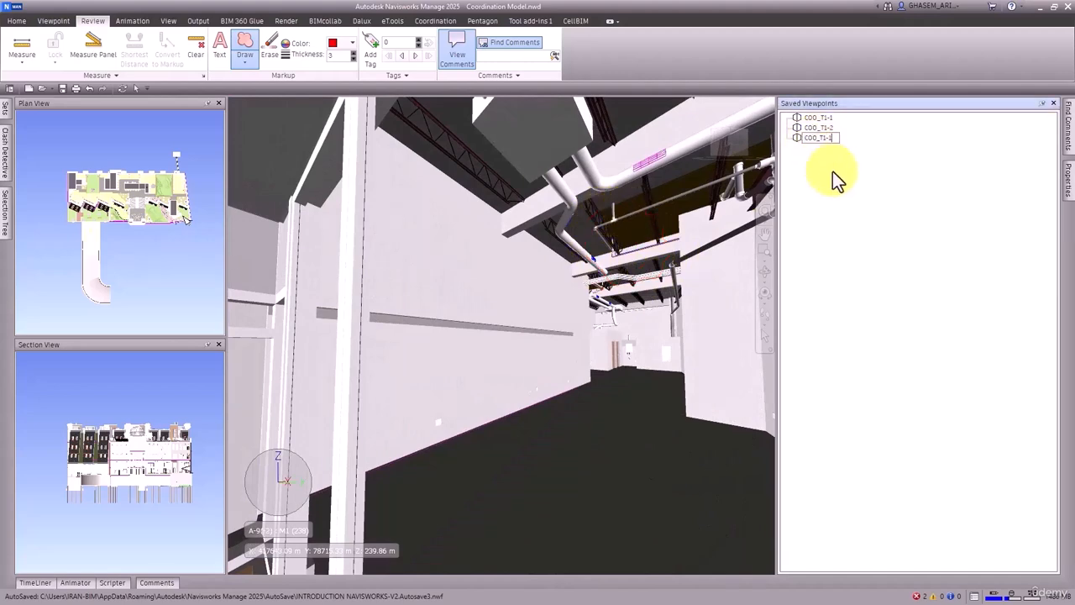
key(Return)
Step: Check the redlines stored in the saved viewpoints COO_T1-1, COO_T1-2 and COO_T1-3
click(816, 127)
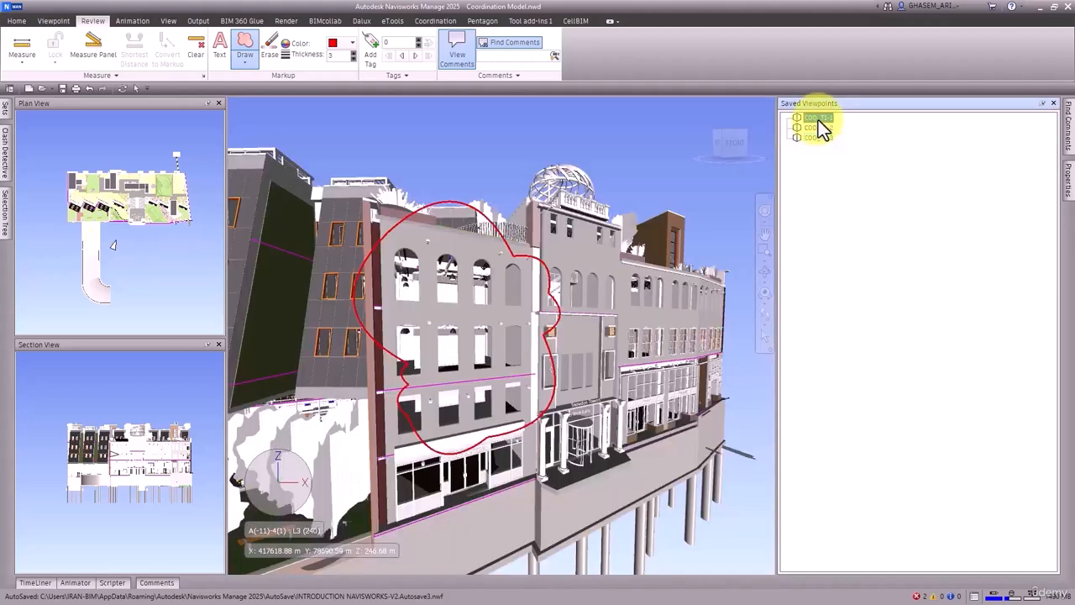
click(819, 139)
click(817, 129)
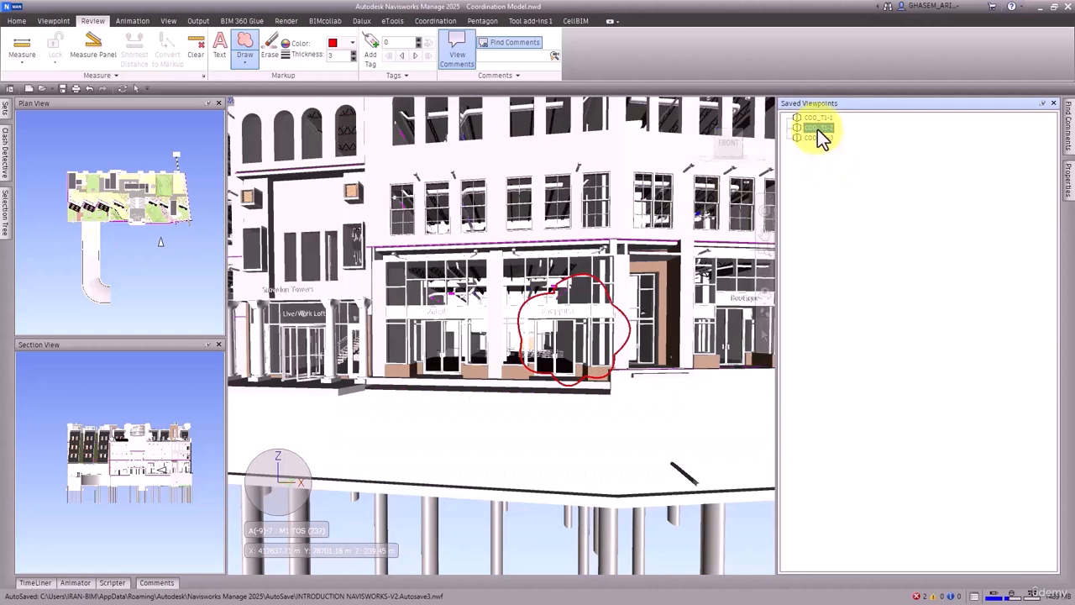
click(817, 118)
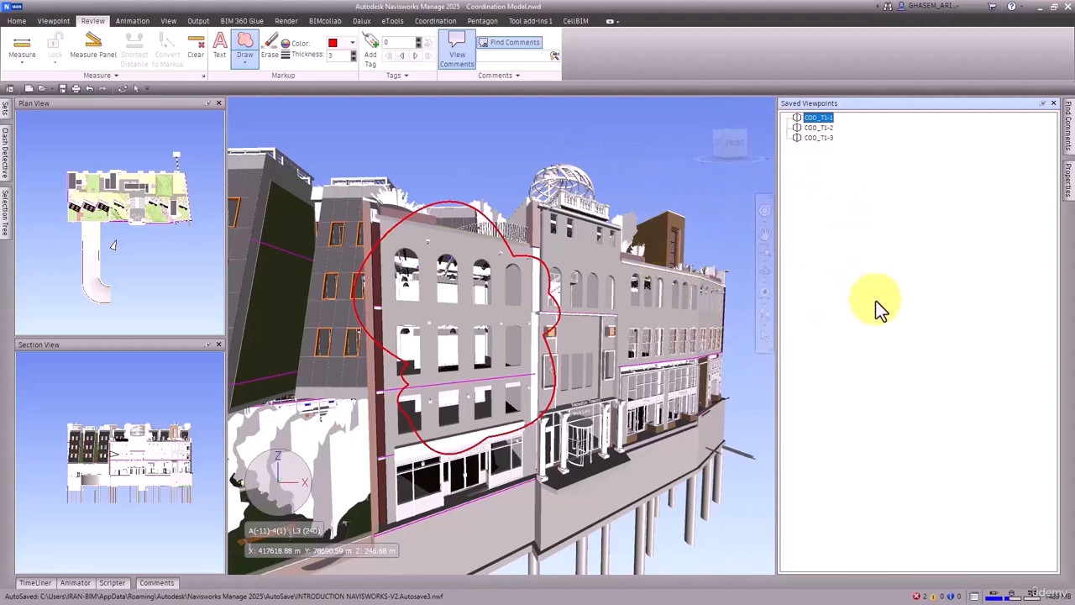
Step: Save the marked-up model as the file set Coordination Model_T1.nwf in the NWD > Coordination Model folder
click(65, 89)
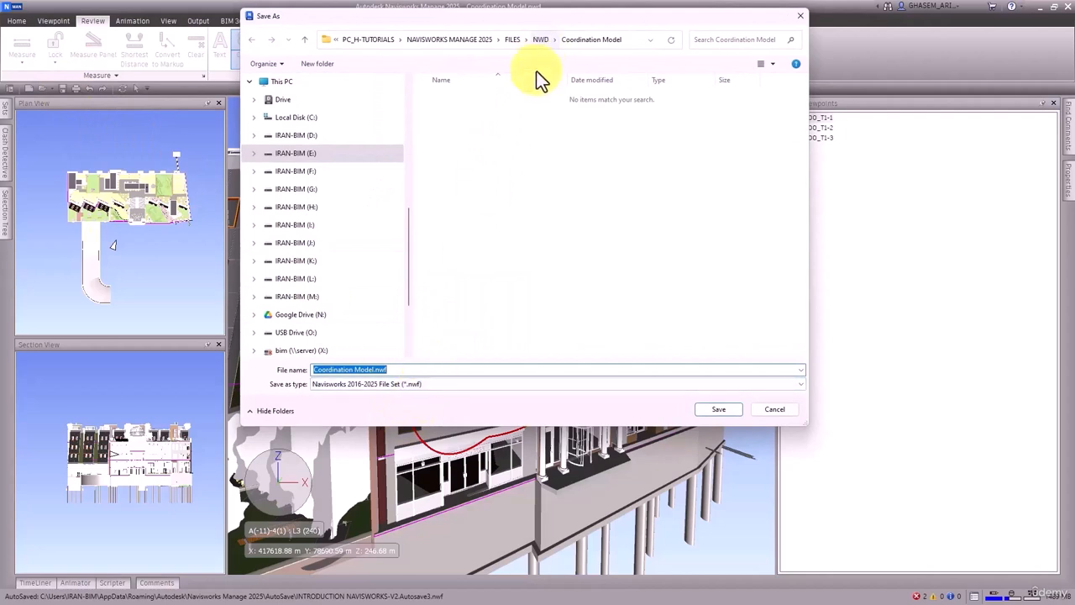
click(378, 371)
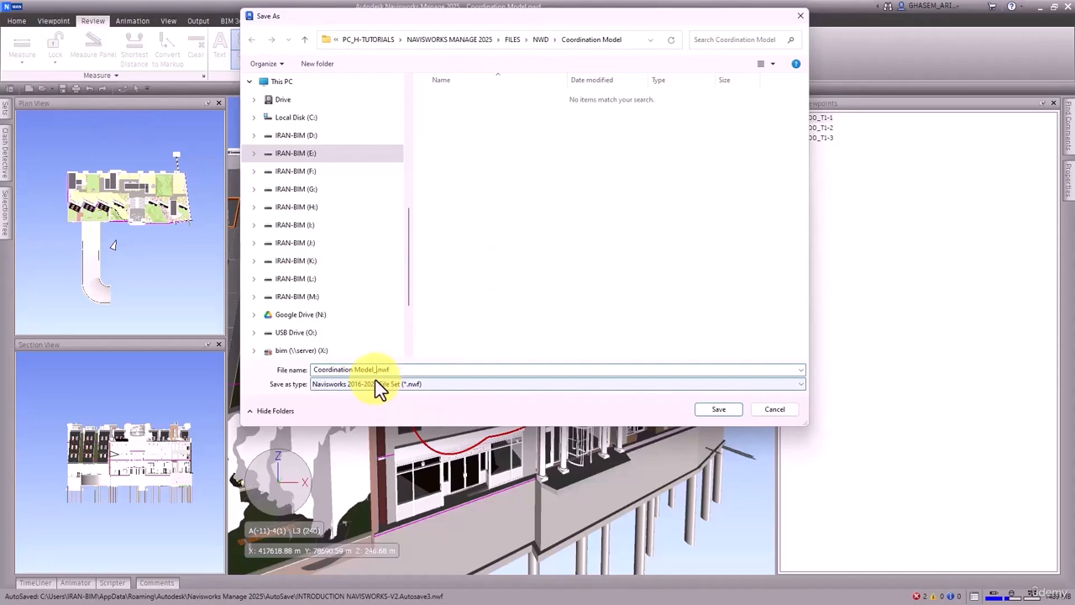
text(_T1)
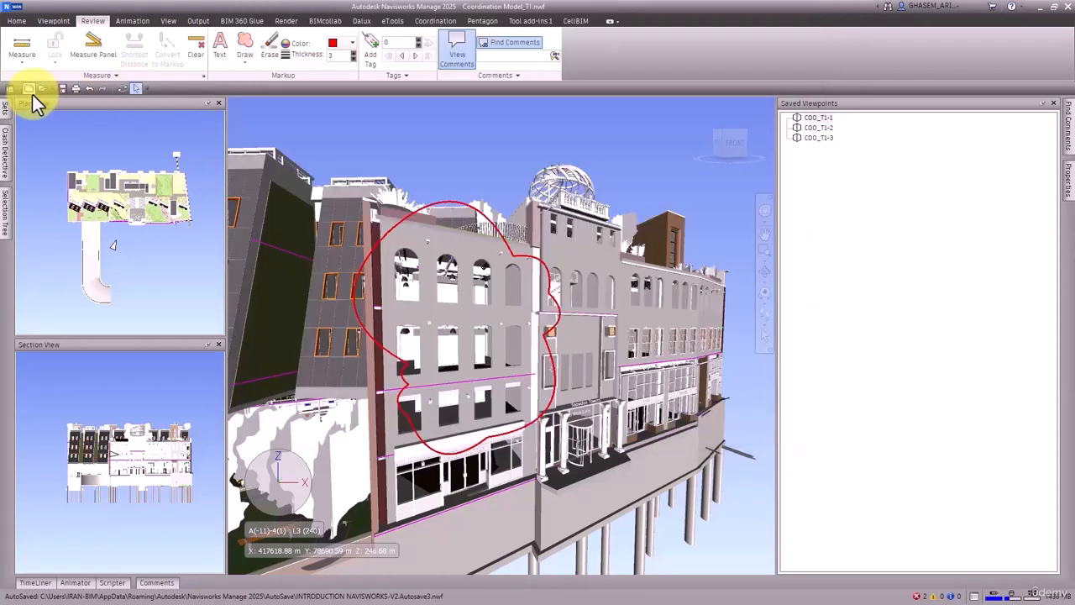
Step: Start a new empty file and open the original Navisworks document Coordination Model.nwd
click(31, 91)
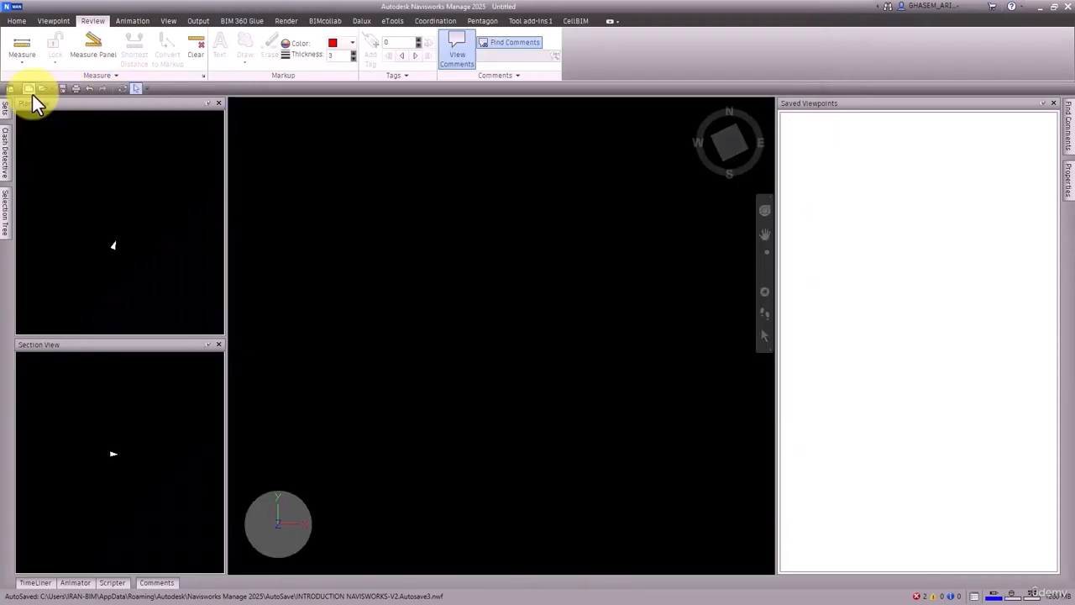
click(45, 89)
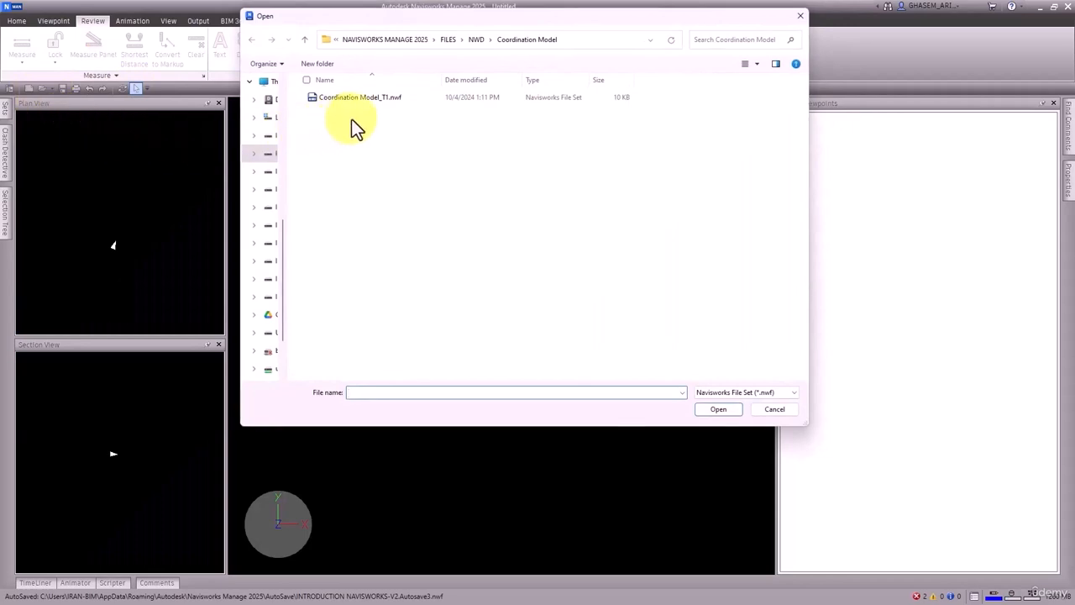
click(790, 392)
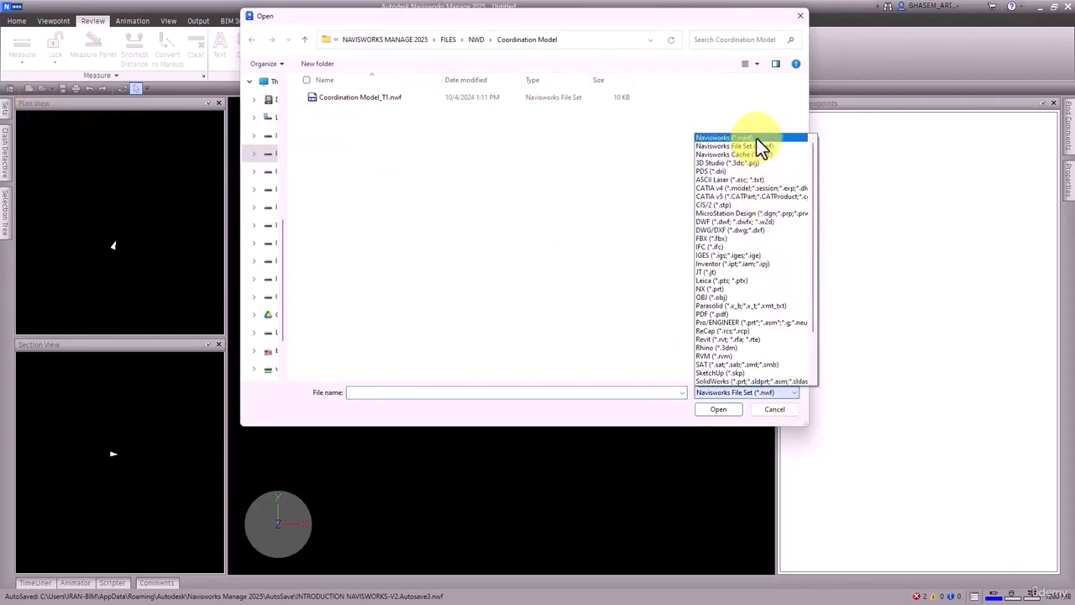
click(756, 138)
click(396, 99)
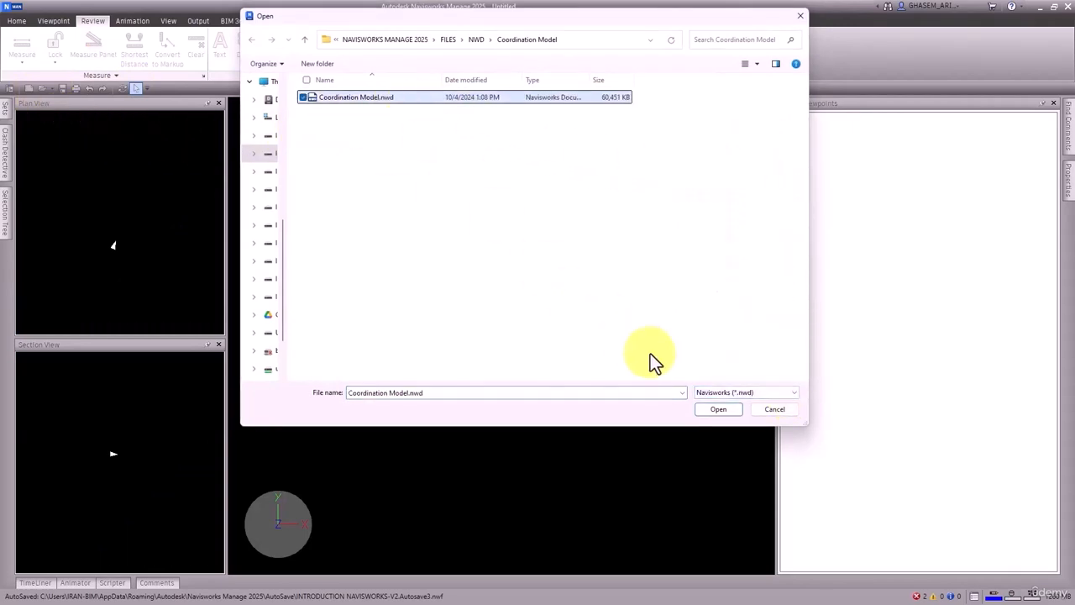
click(728, 409)
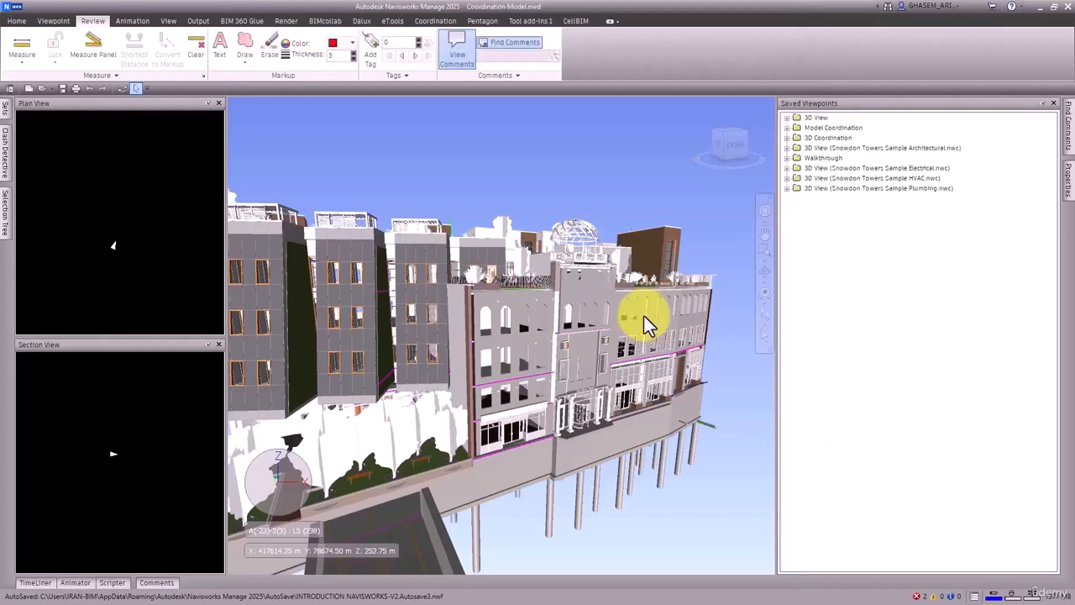
Step: Add four clash tests to the reopened coordination model in Clash Detective
middle_drag(447, 352, 508, 350)
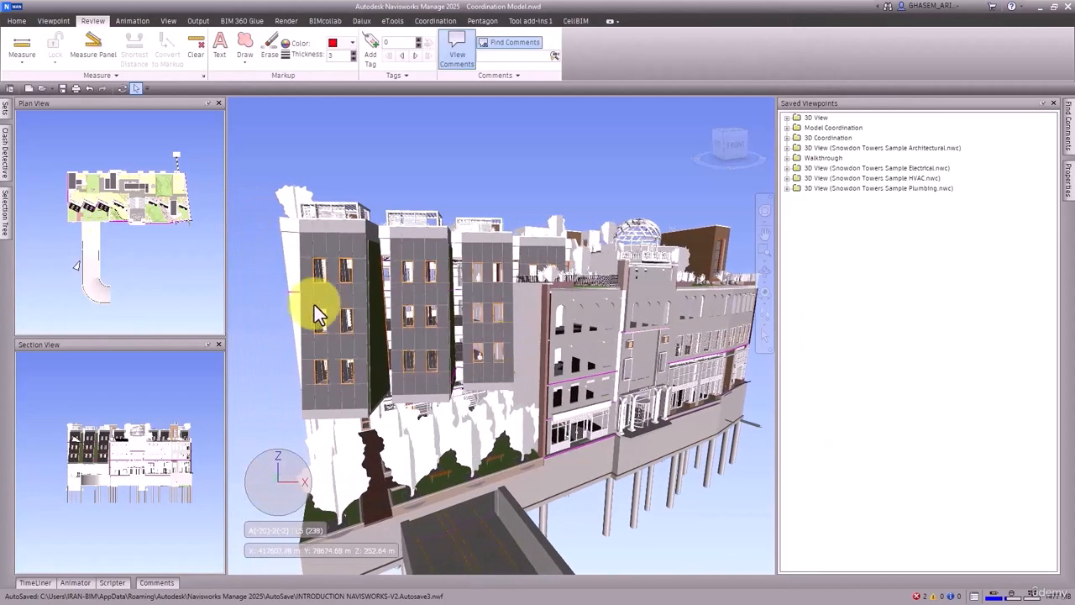
click(5, 164)
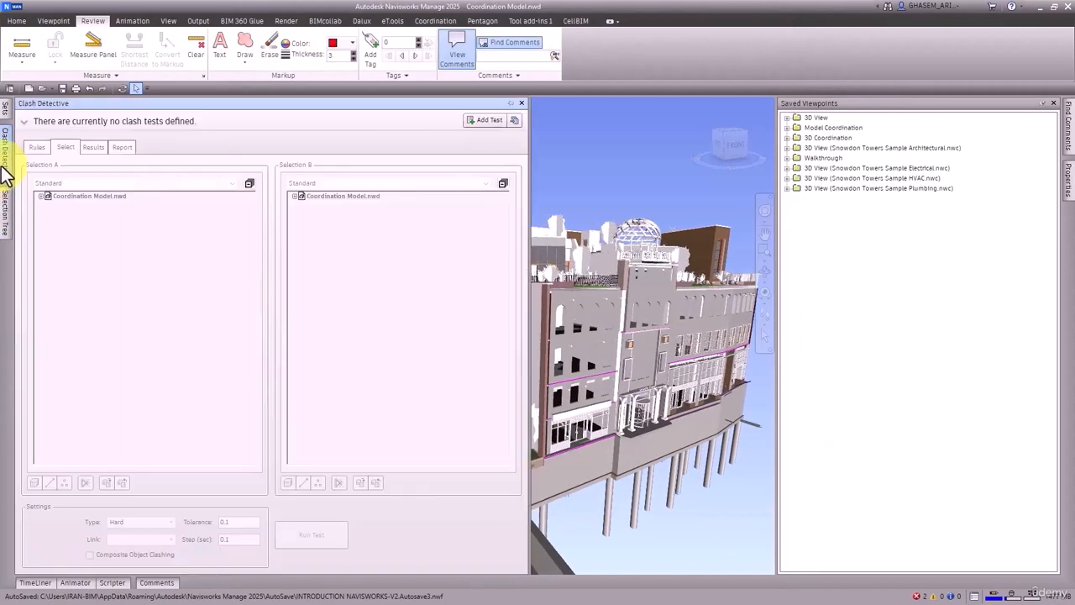
click(470, 120)
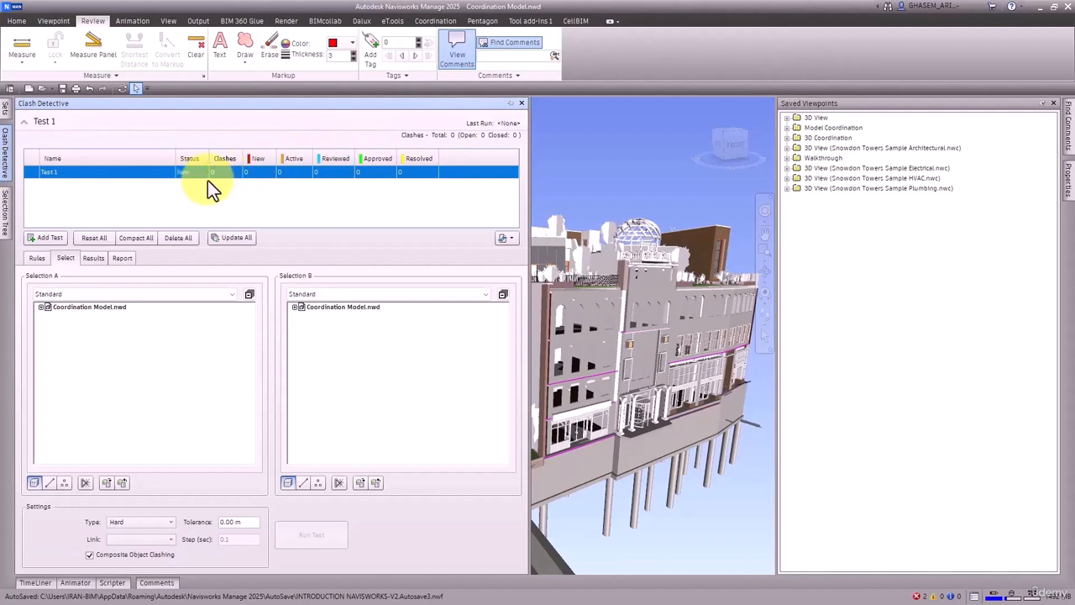
click(55, 239)
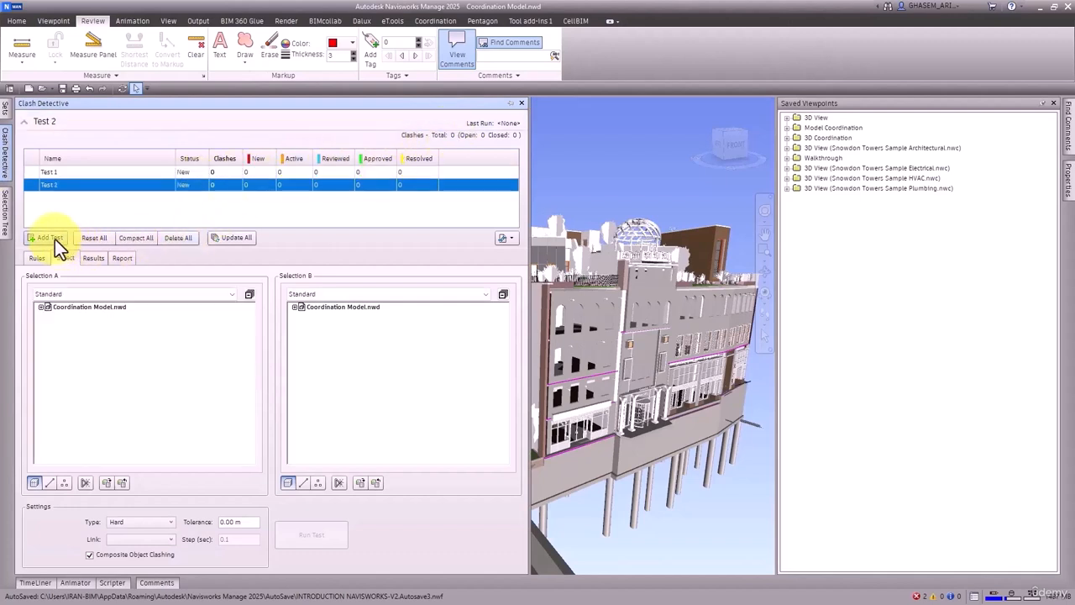
click(55, 238)
click(55, 239)
Step: Set Test 1 to check Snowdon Towers Sample Structural.nwc as Selection A against Snowdon Towers Sample Electrical.nwc as Selection B
click(64, 172)
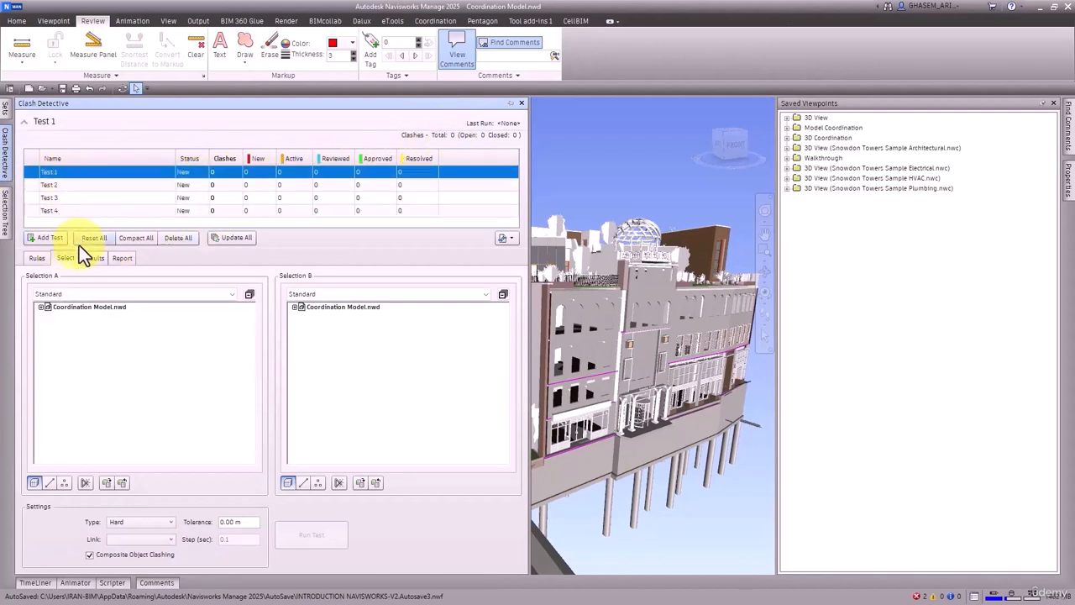
click(40, 307)
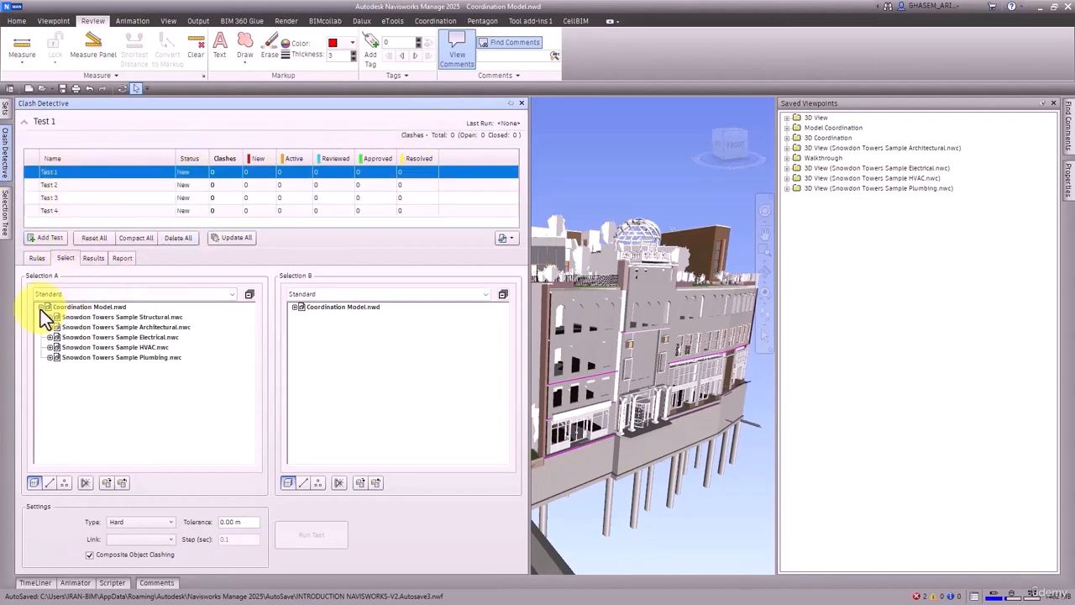
click(294, 307)
click(153, 318)
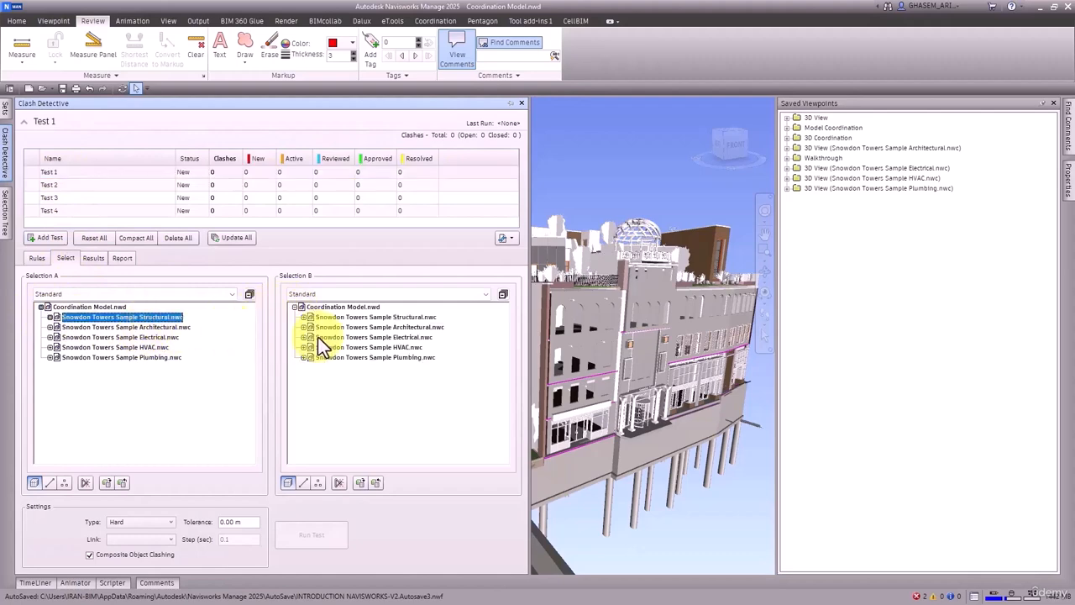
click(411, 318)
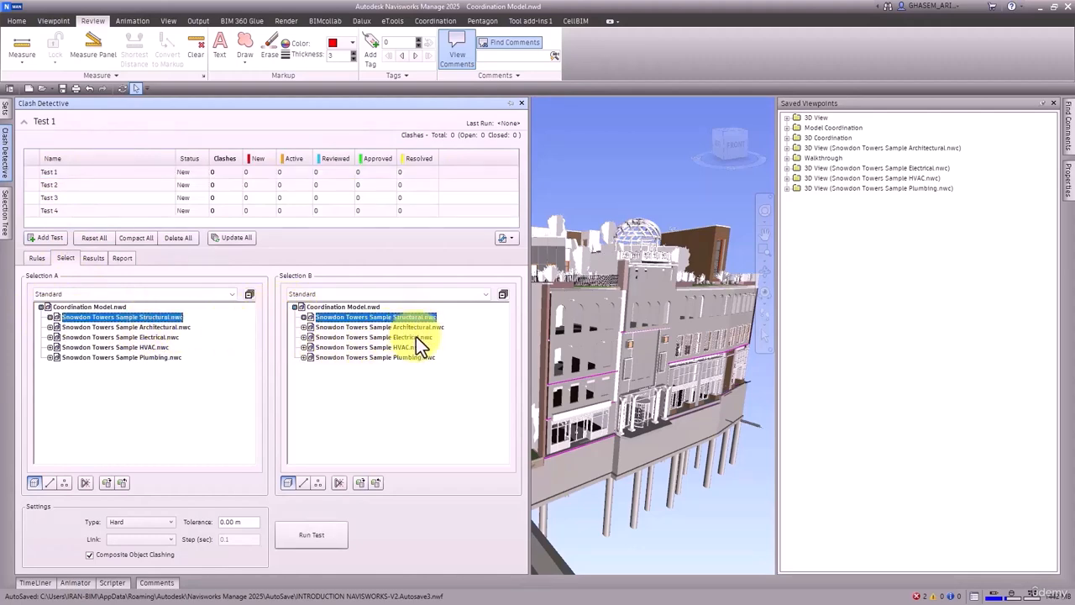
click(416, 337)
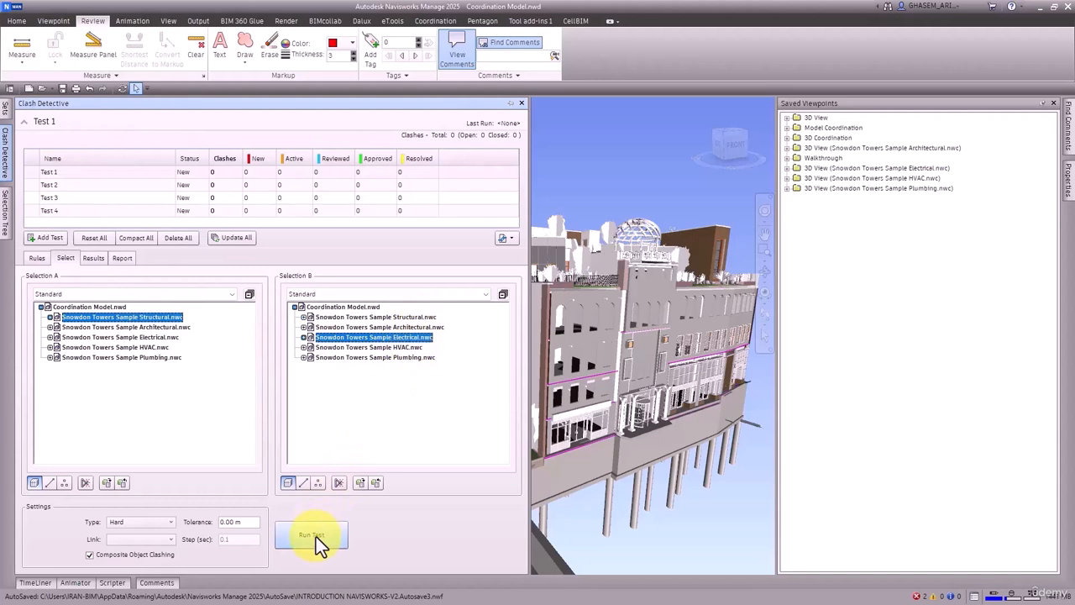
Step: Set Test 2 to check Snowdon Towers Sample Structural.nwc as Selection A against Snowdon Towers Sample HVAC.nwc as Selection B
click(58, 182)
click(59, 173)
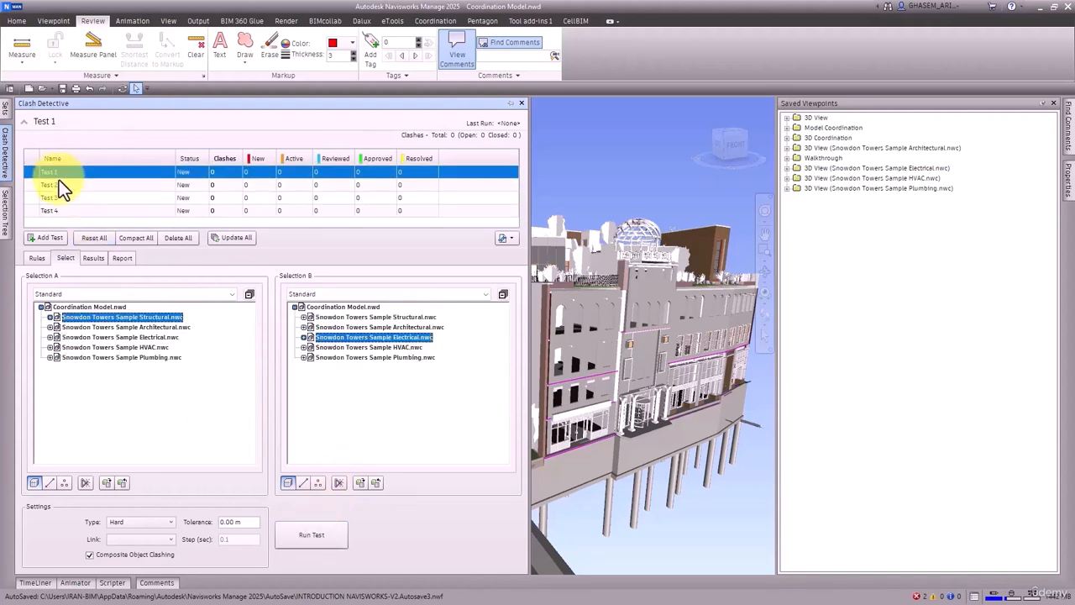
click(60, 184)
click(40, 308)
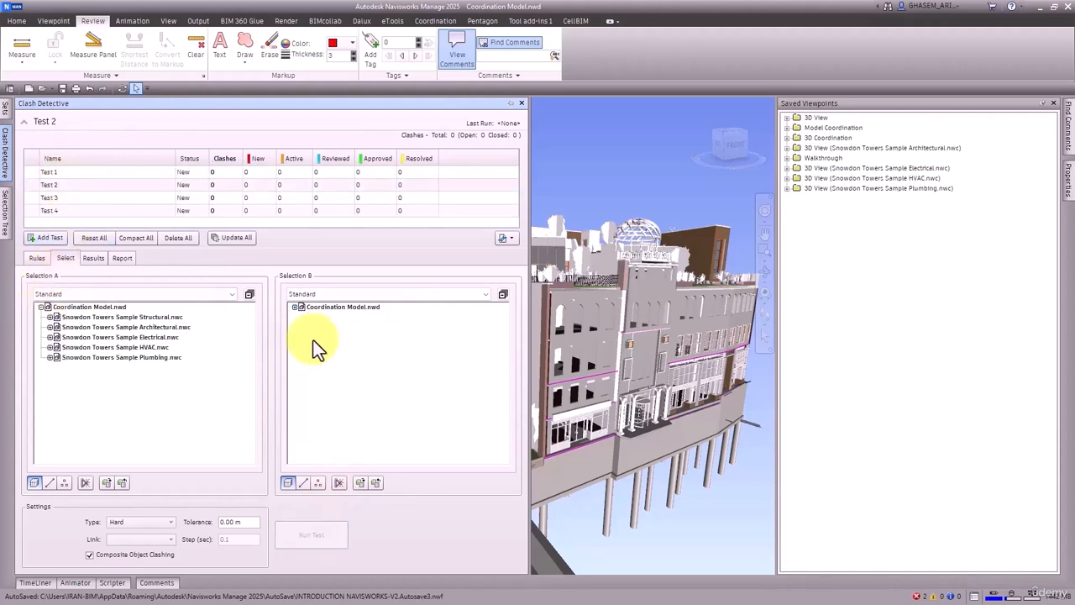
click(294, 308)
click(135, 318)
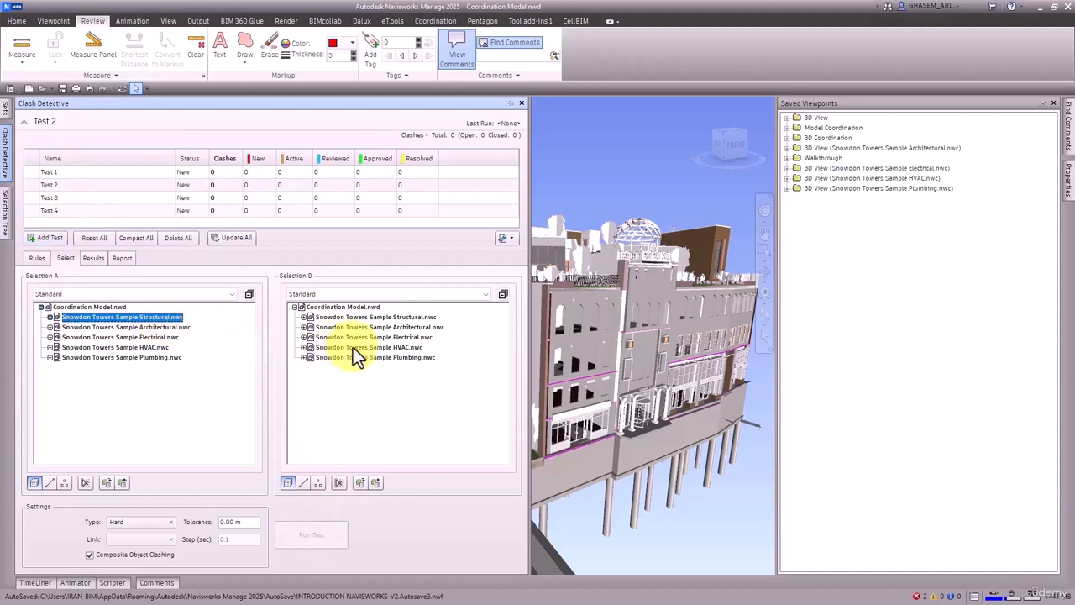
click(411, 348)
Step: Set Test 3 to check Snowdon Towers Sample Structural.nwc as Selection A against Snowdon Towers Sample Plumbing.nwc as Selection B
click(60, 197)
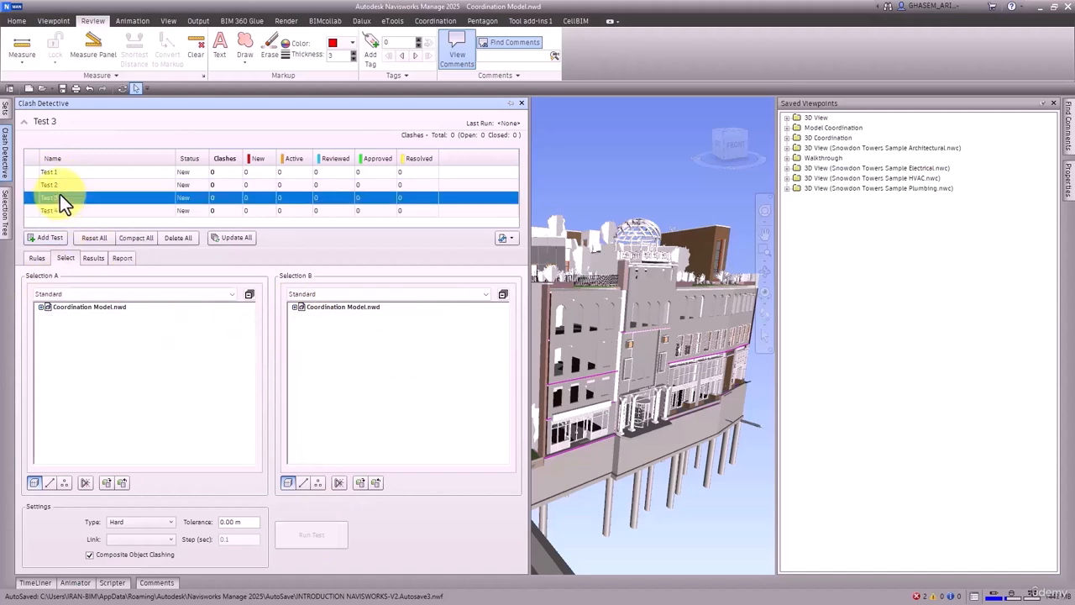
click(40, 307)
click(156, 318)
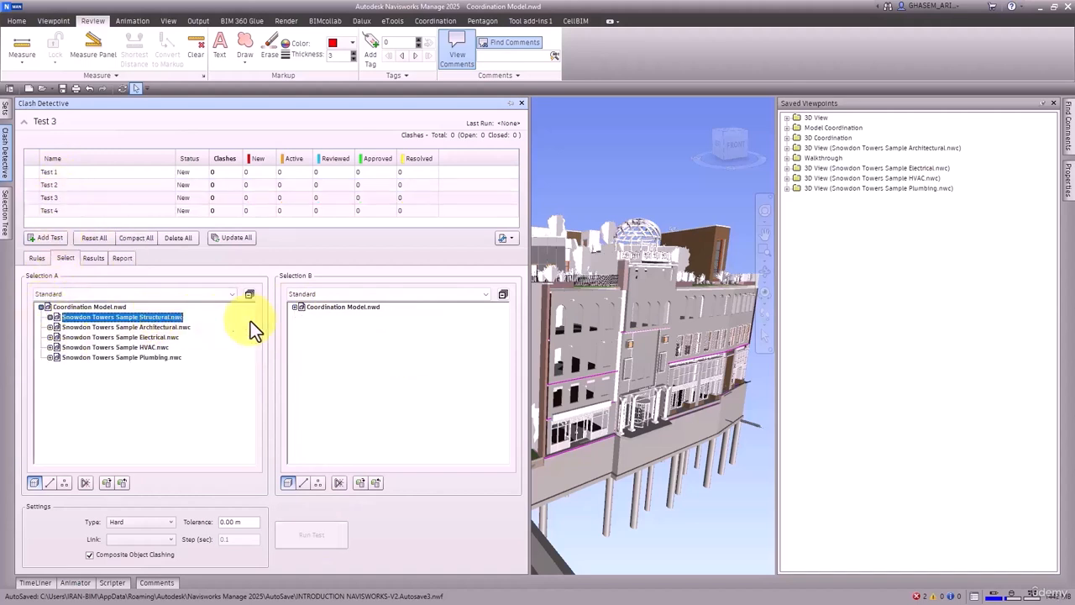
click(294, 307)
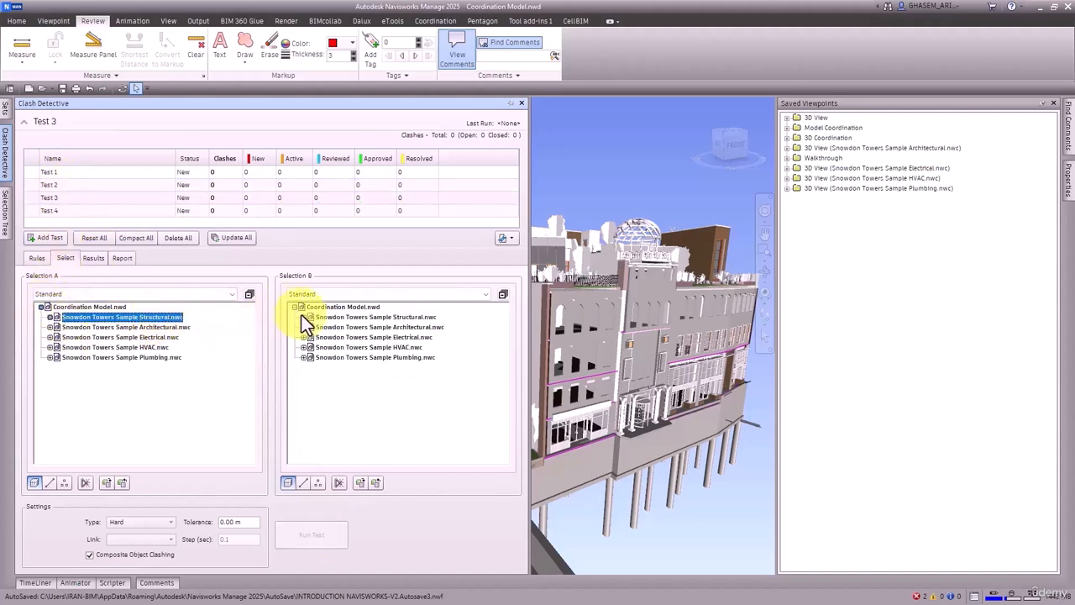
click(410, 357)
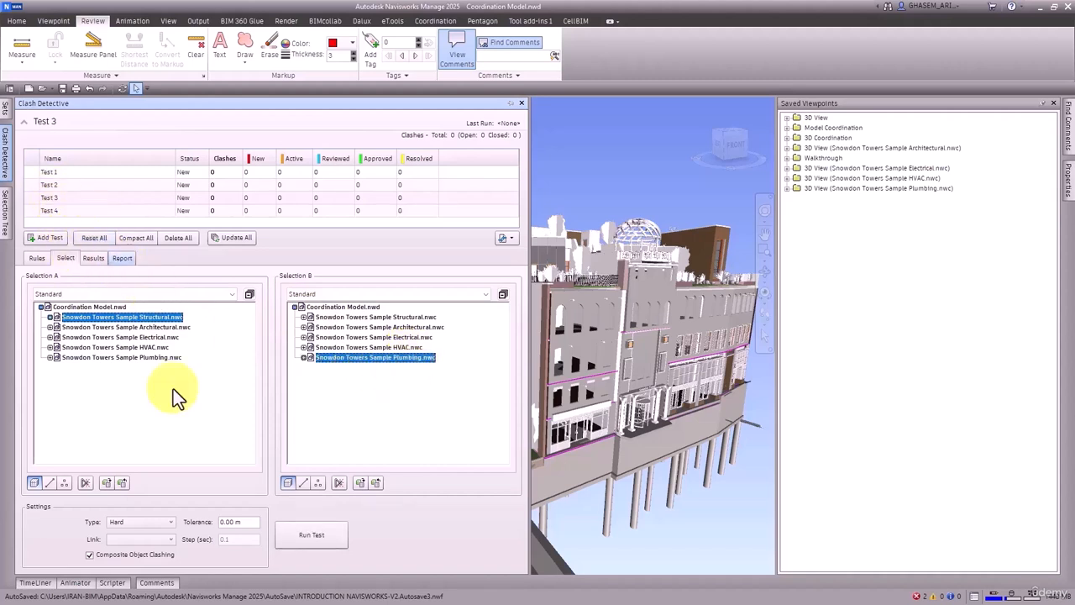
Step: Update all clash tests and review the clash results of Test 1, Test 2 and Test 3
click(238, 241)
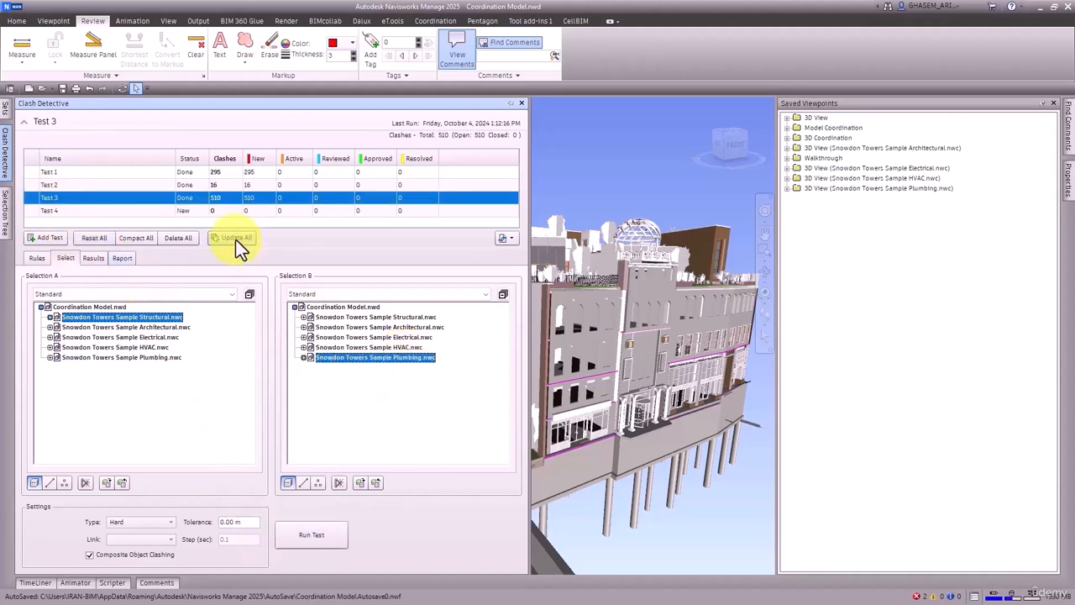
click(49, 171)
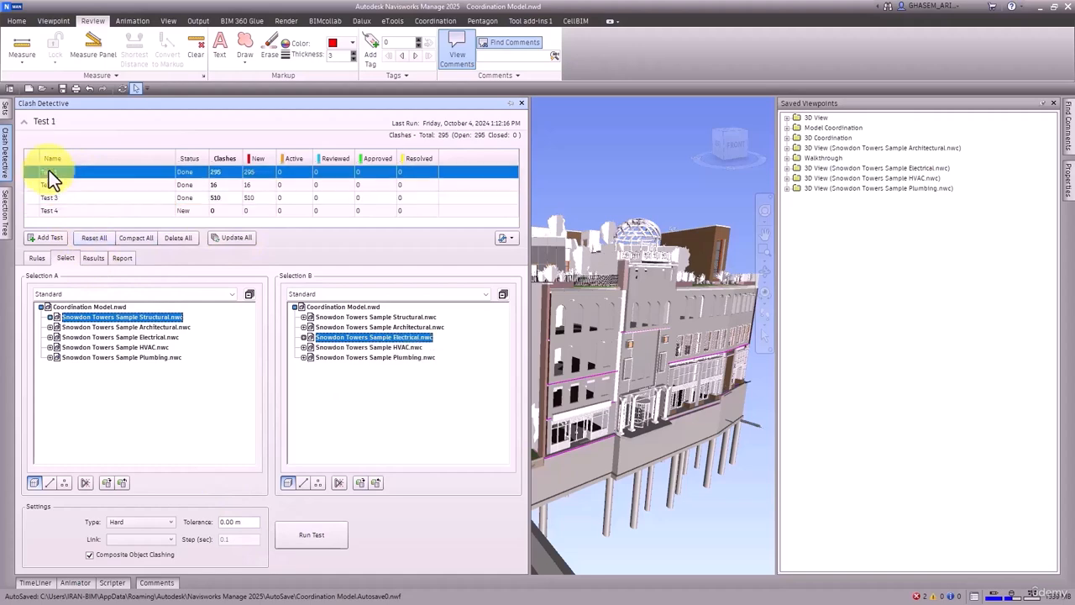
click(96, 262)
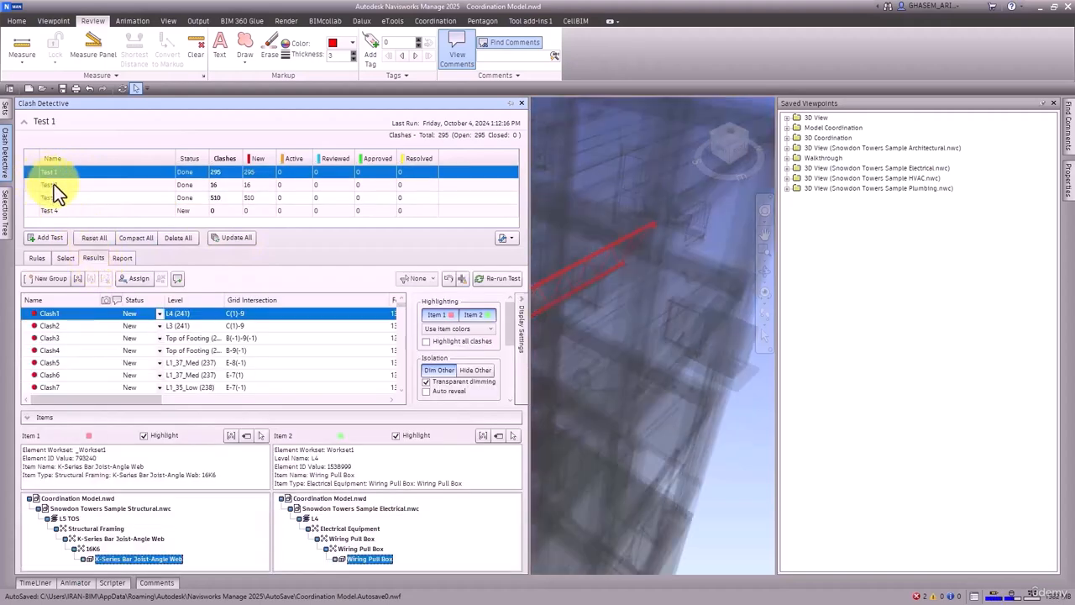
click(54, 184)
click(56, 201)
click(60, 177)
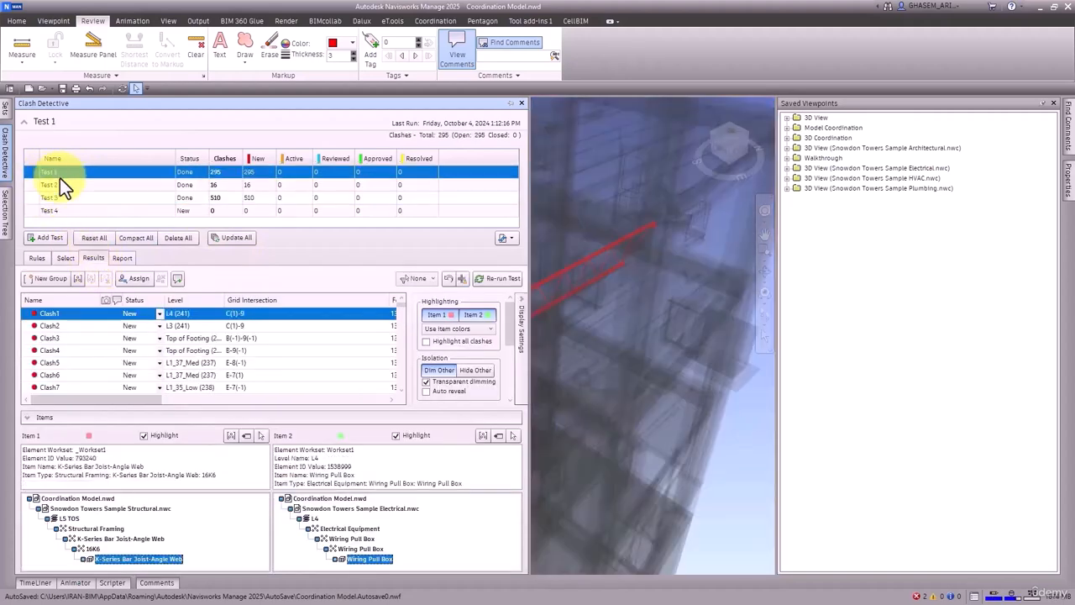
click(66, 258)
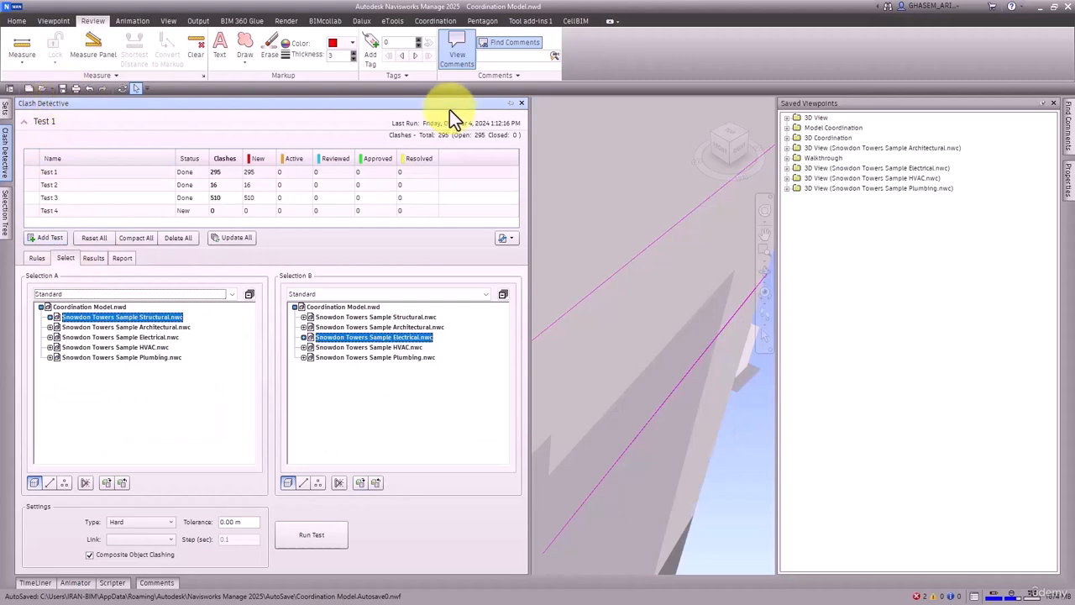
Step: Save the model with its clash tests as the file set Coordination Model_T2.nwf in the NWD > Coordination Model folder
click(61, 88)
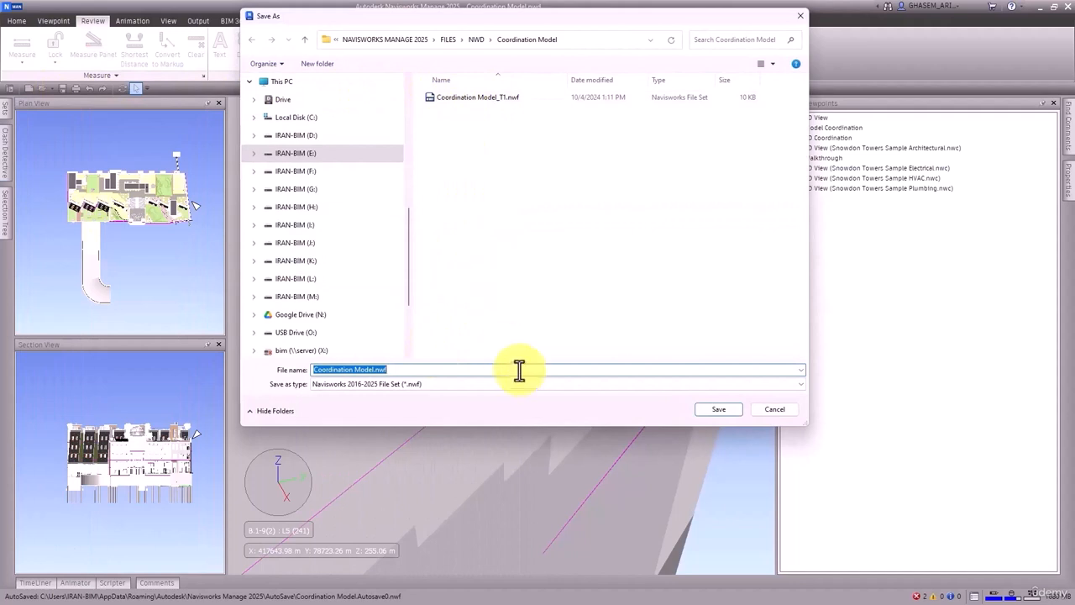
click(504, 99)
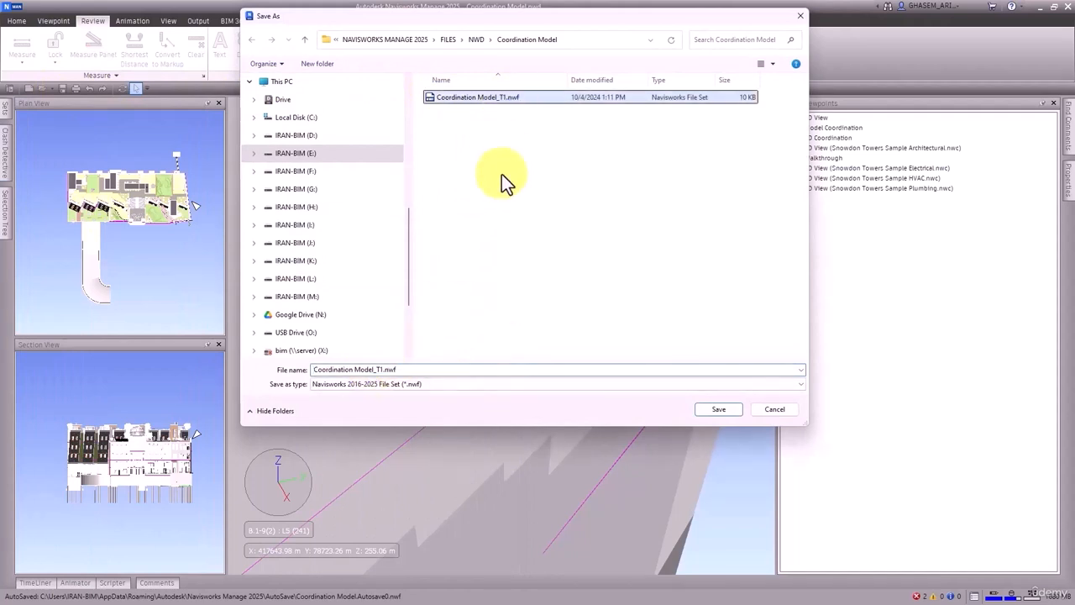
click(377, 372)
click(381, 372)
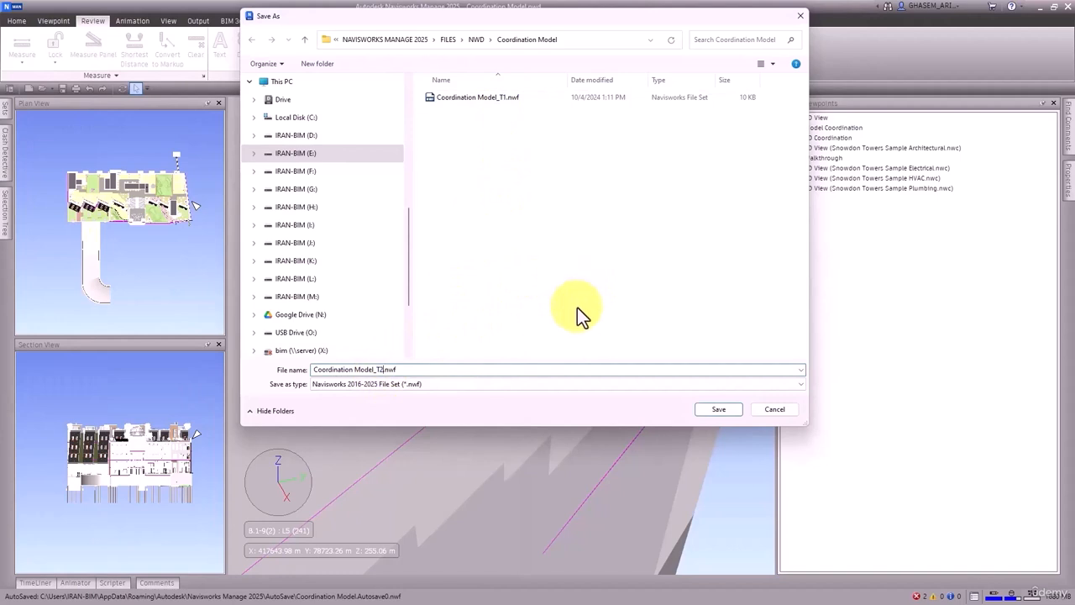
text(2)
click(726, 408)
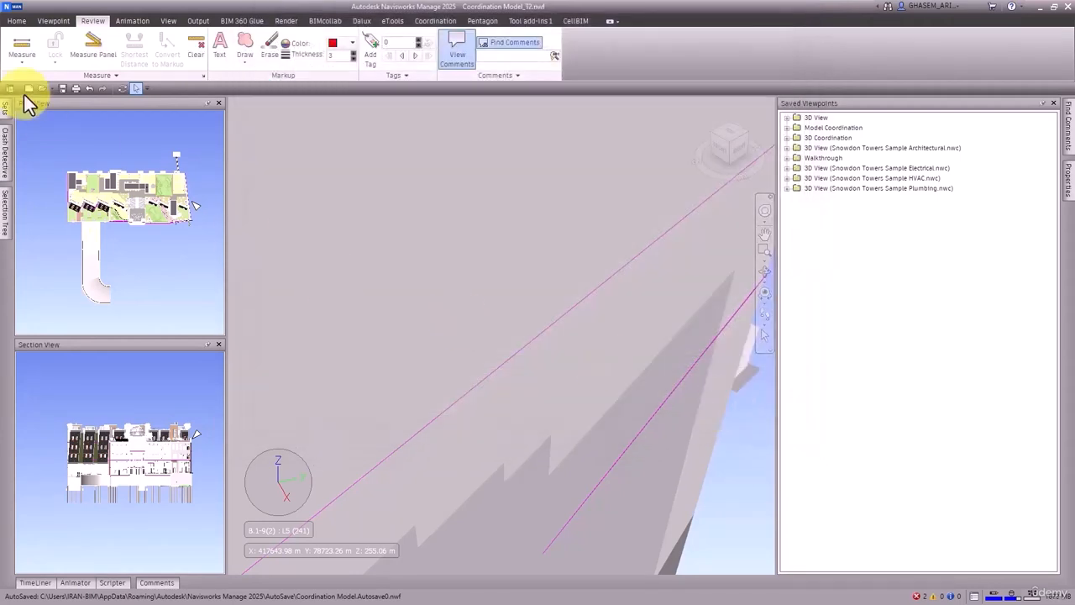
Step: Start a new empty file and open Coordination Model.nwd from the Coordination Model folder, filtering for NWD files
click(27, 90)
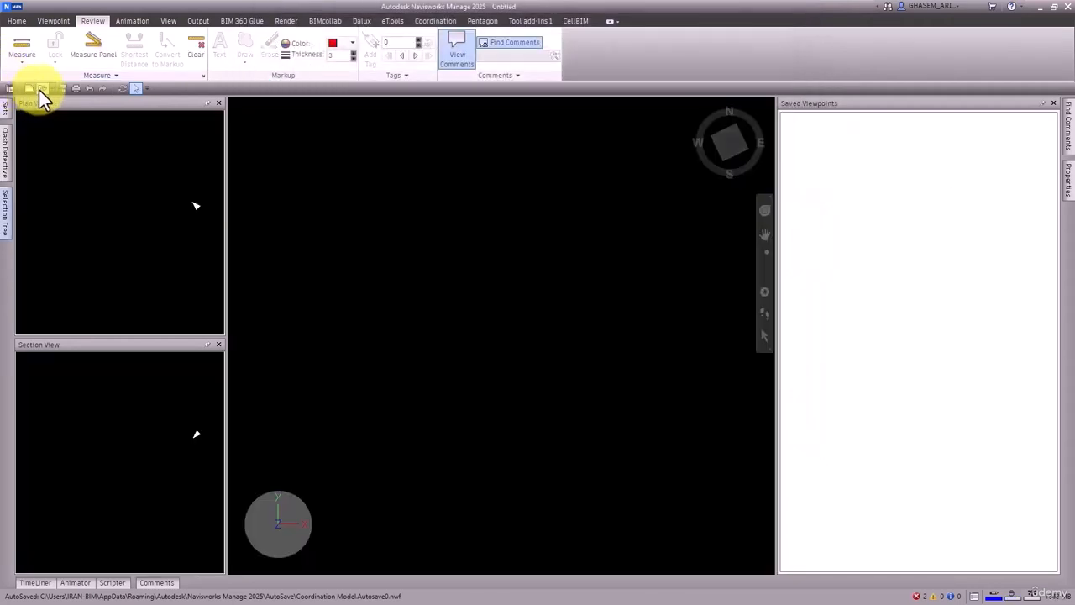
click(40, 89)
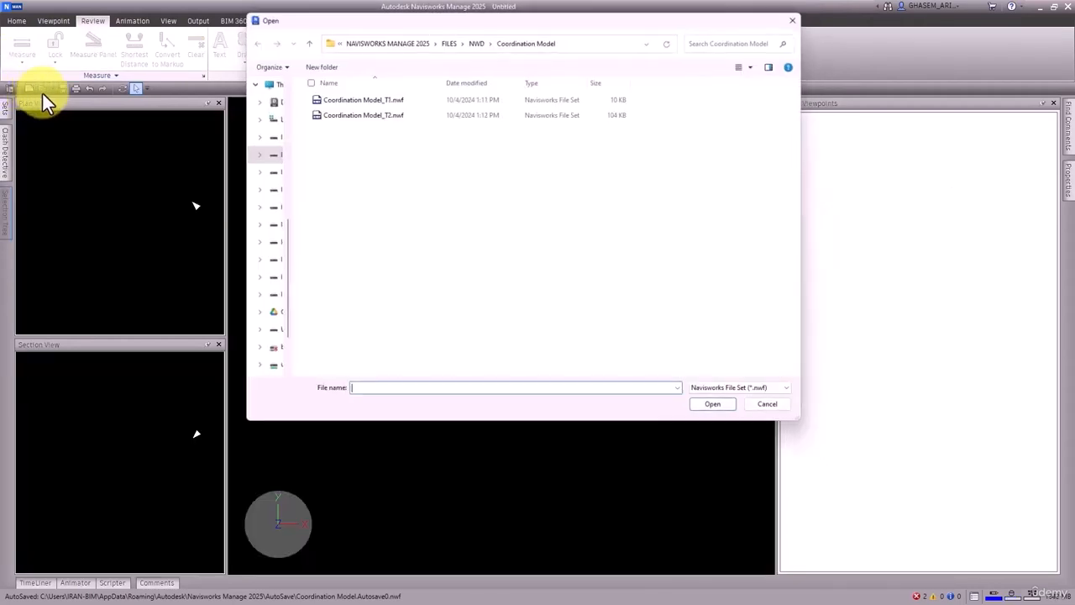
click(773, 391)
click(763, 138)
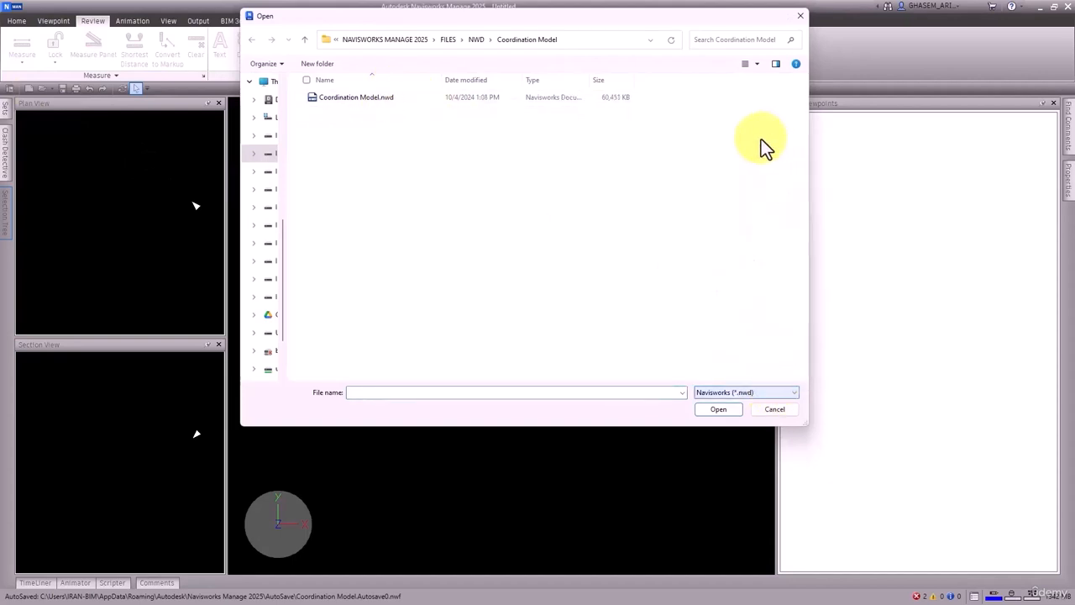
click(375, 97)
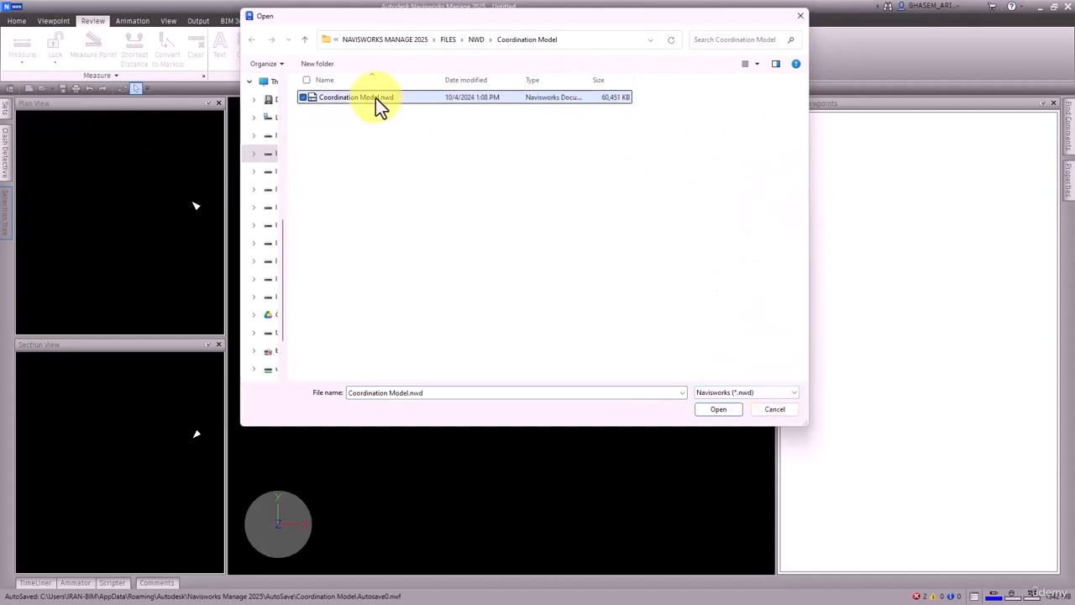
click(717, 409)
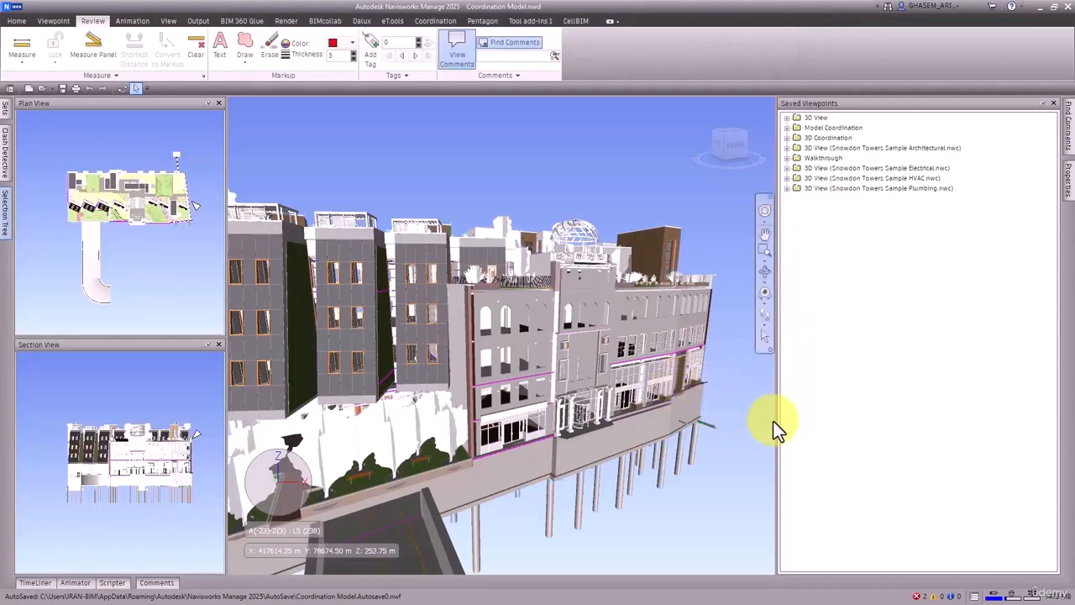
Step: Delete all folders from the model's saved viewpoints
key(ctrl+a)
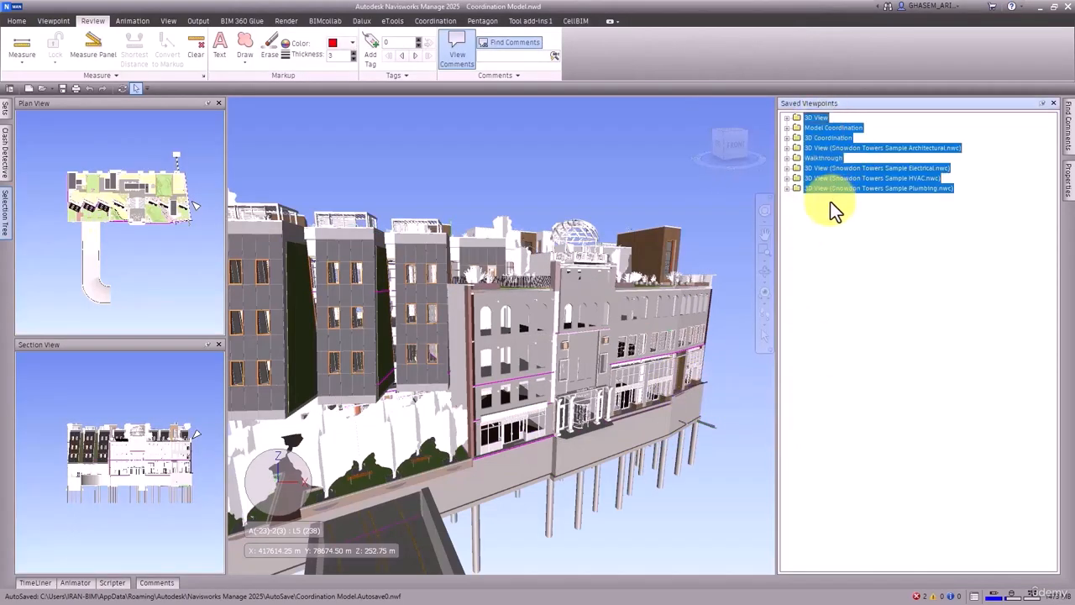
right_click(819, 160)
click(857, 238)
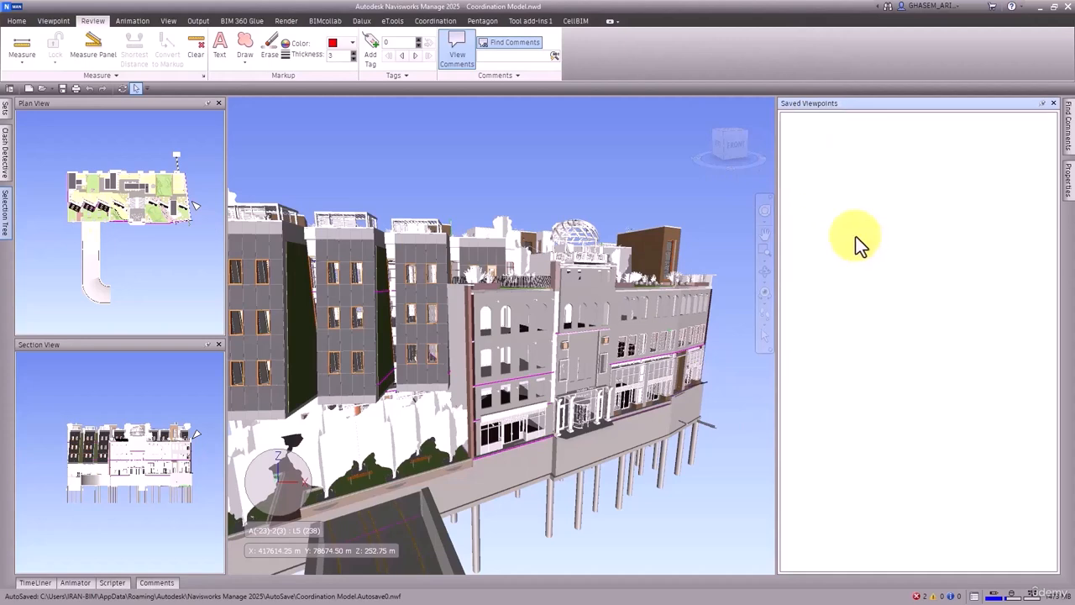
Step: Auto-add TimeLiner tasks for every topmost layer of the model
click(42, 584)
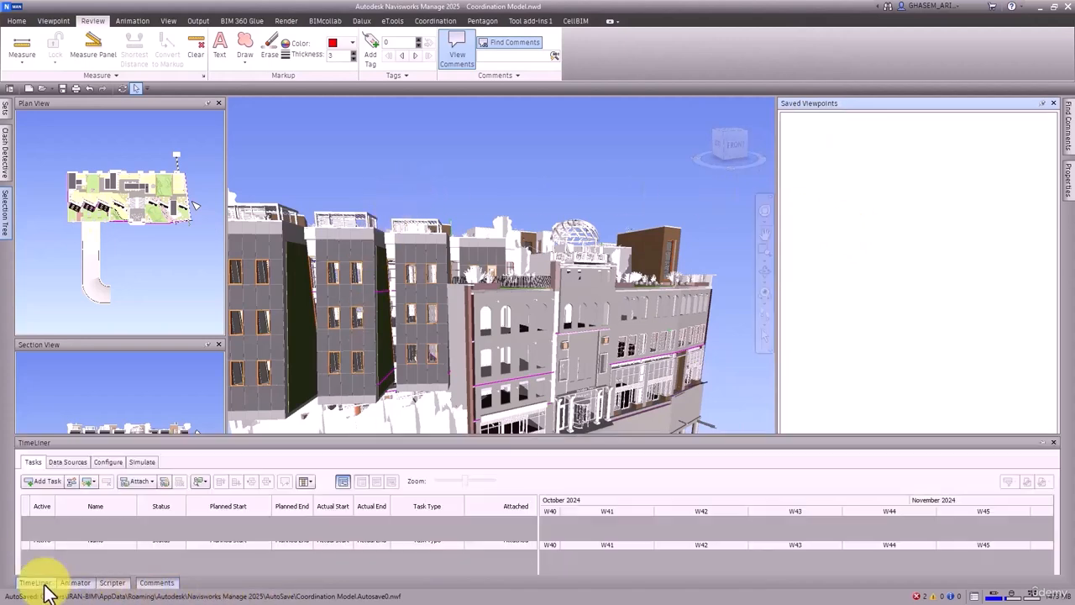
right_click(104, 371)
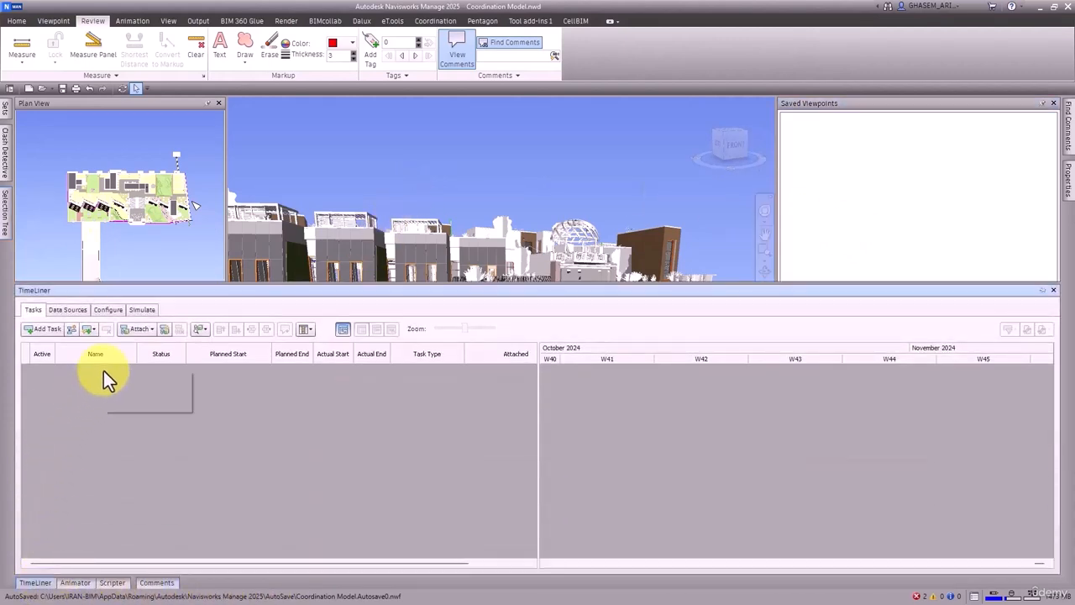
mouse_move(145, 396)
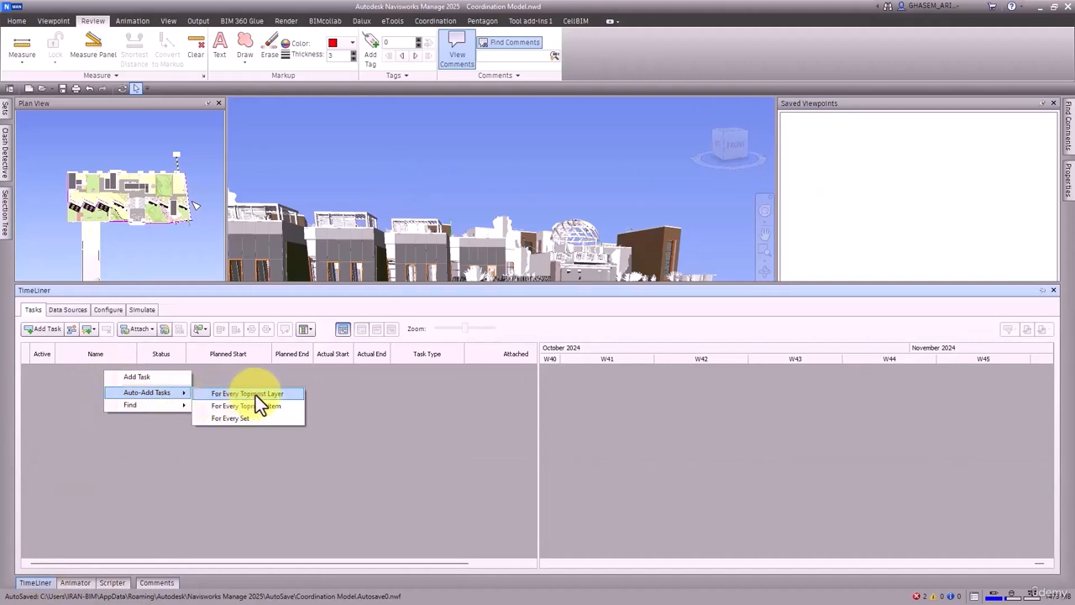
click(261, 394)
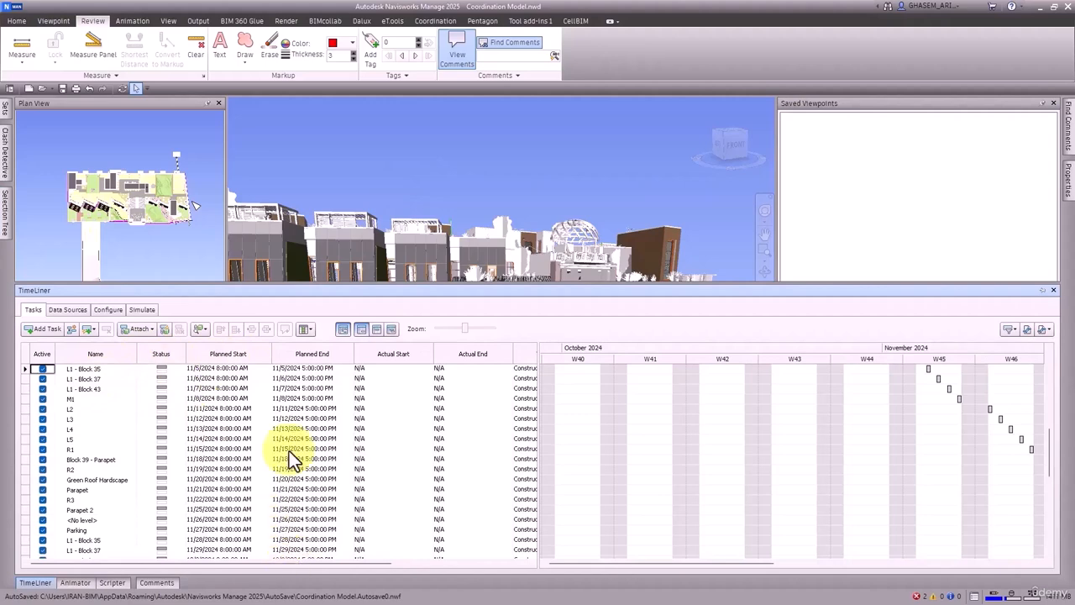
Step: Play the TimeLiner construction simulation, rewind it to the start and return to the task list
click(142, 309)
click(112, 331)
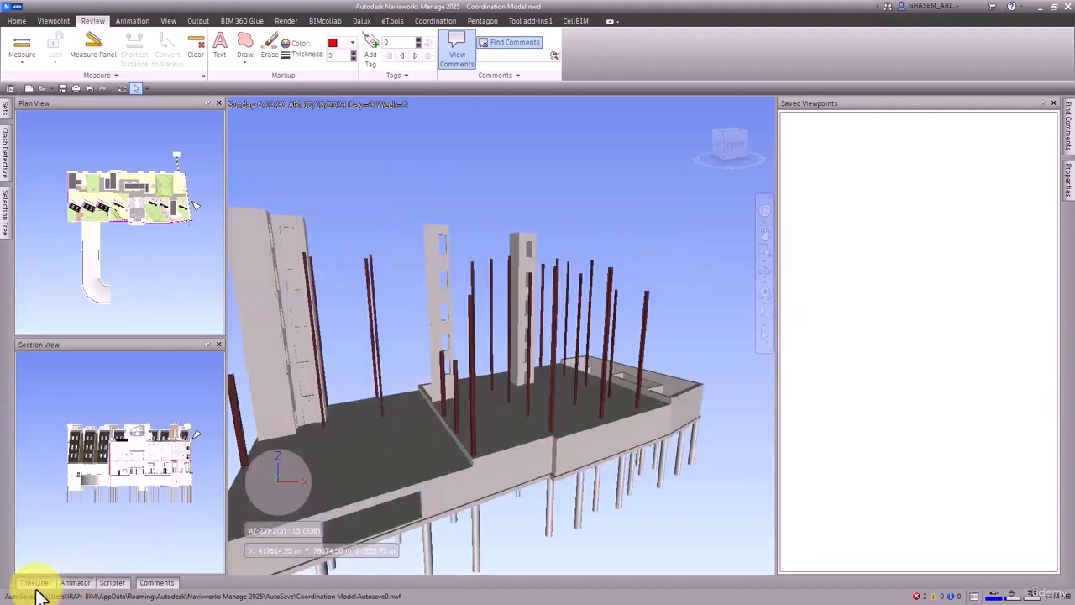
click(35, 582)
click(82, 330)
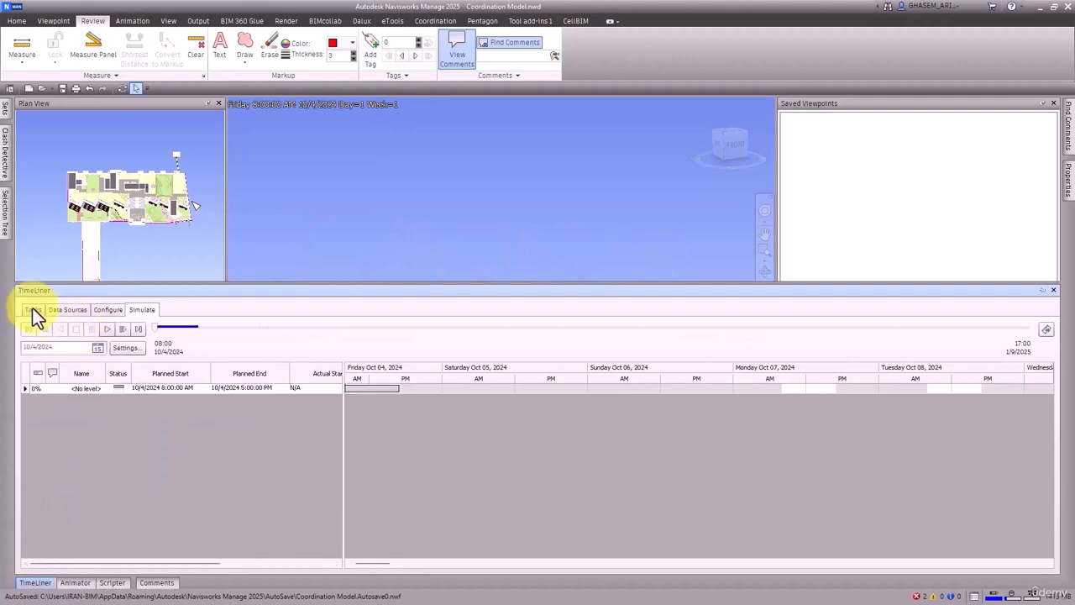
click(33, 309)
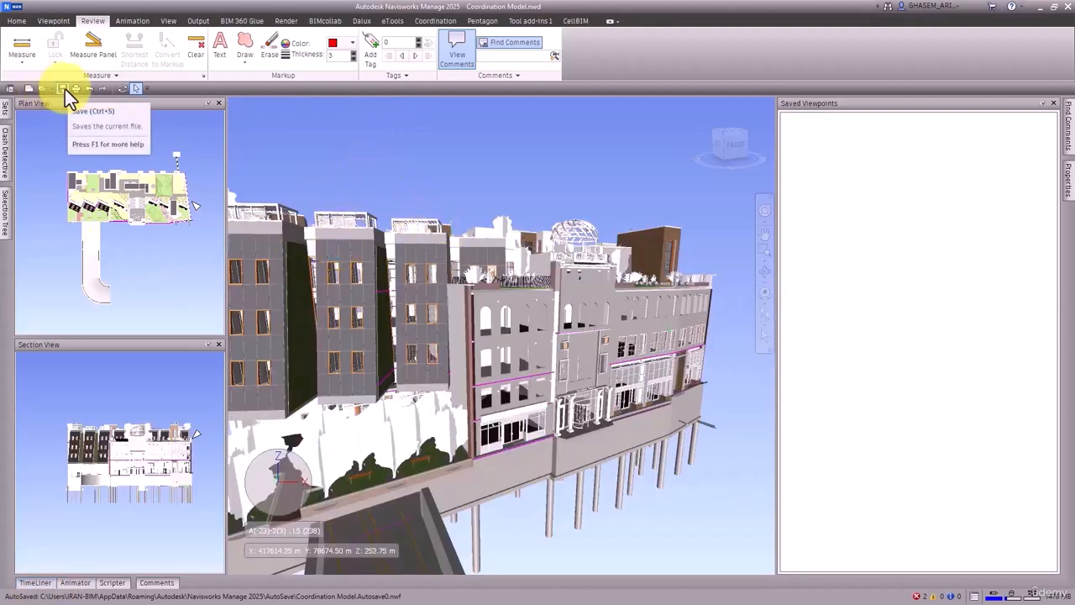
Step: Save the scheduled model as the file set Coordination Model_T3.nwf in the NWD > Coordination Model folder
click(65, 88)
click(486, 113)
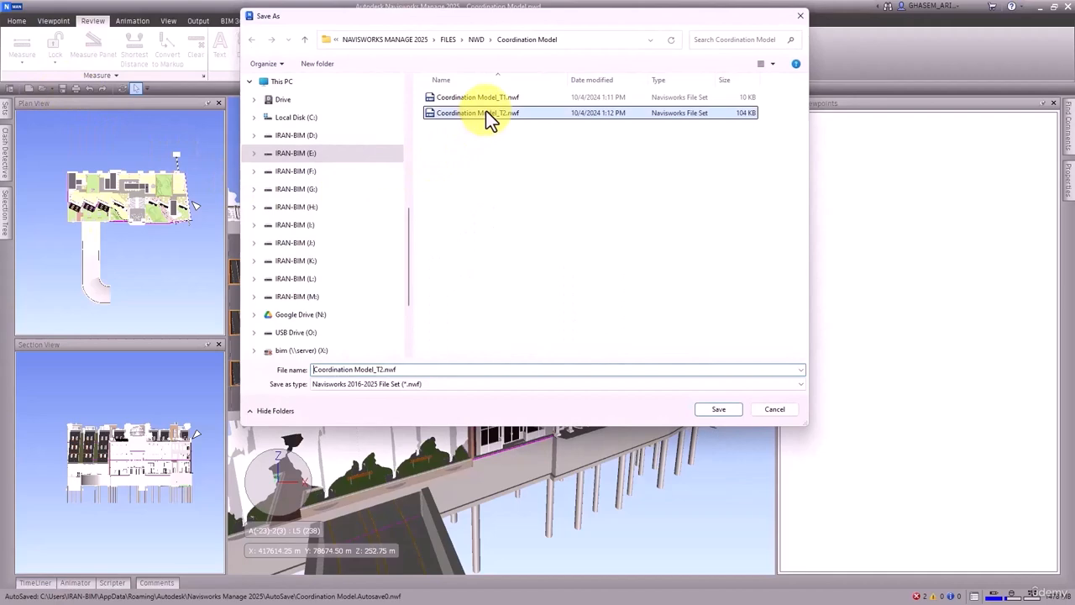
click(384, 370)
click(385, 370)
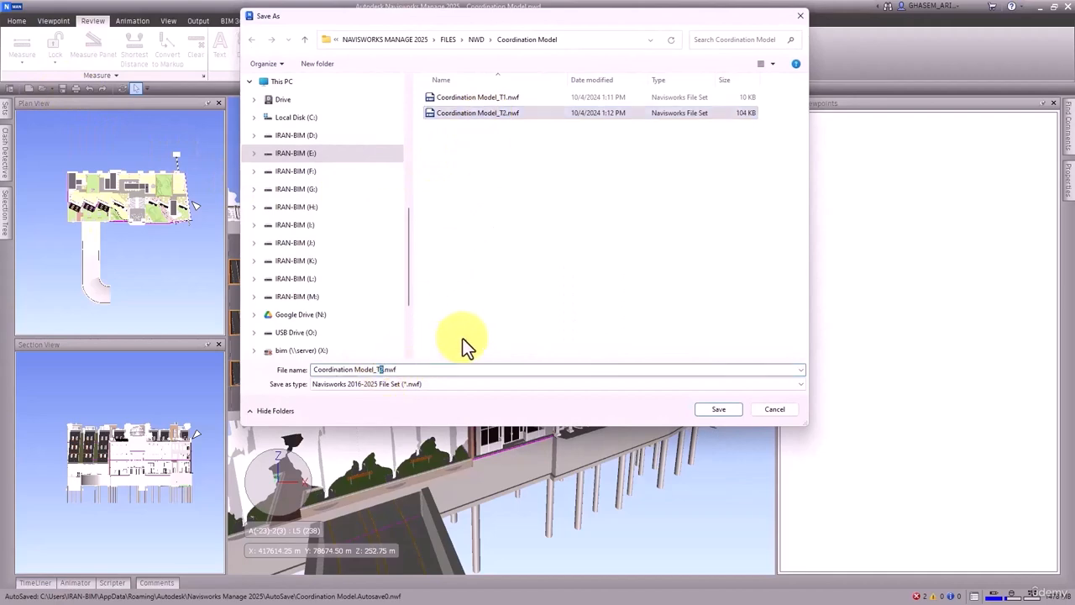
key(BackSpace)
text(3)
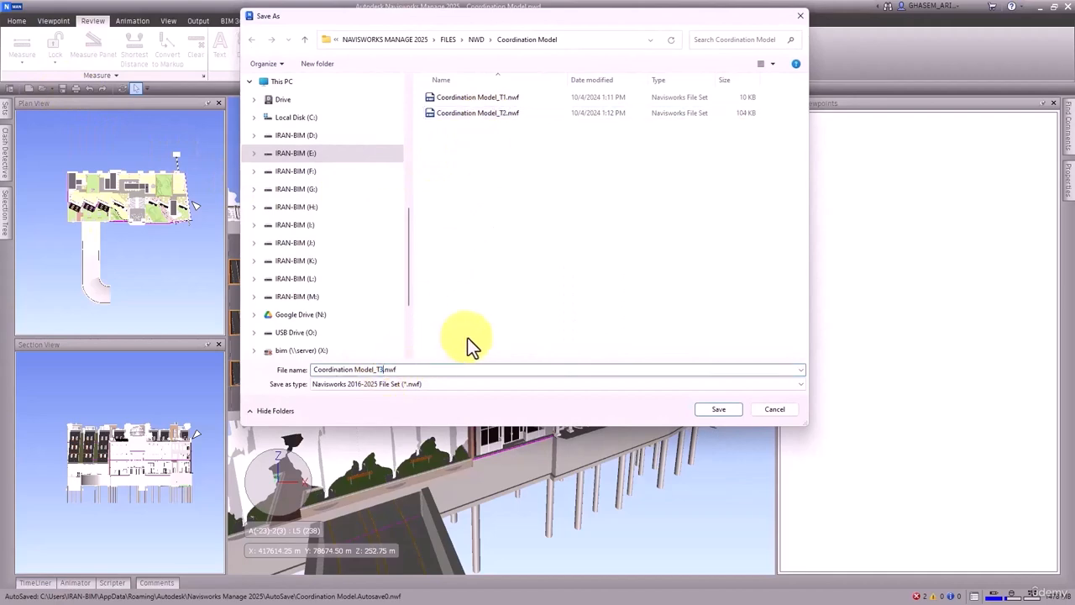
click(724, 411)
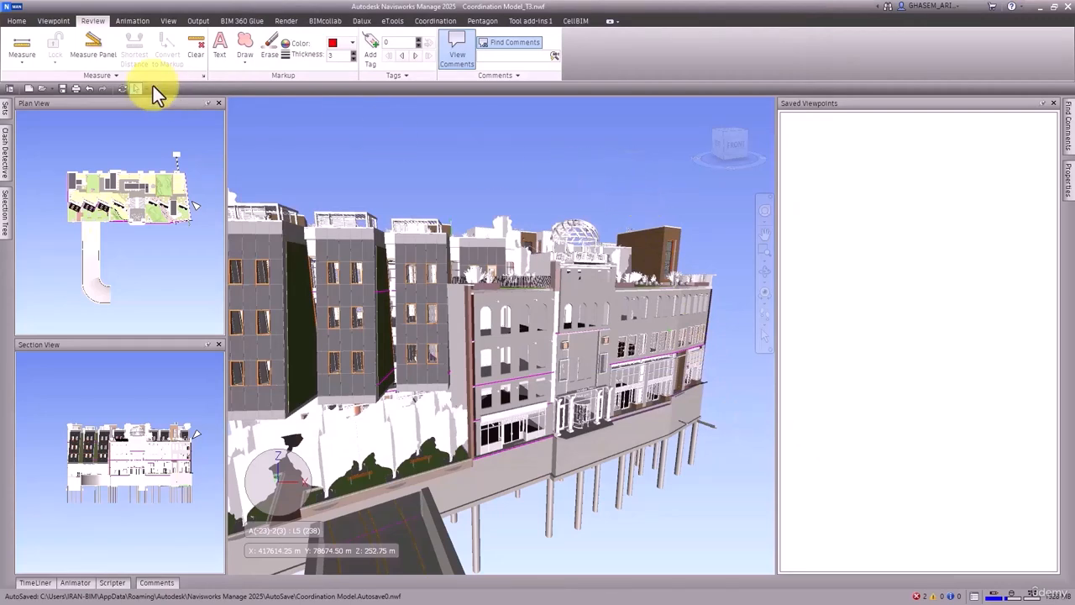
Step: Start a new empty file, append Coordination Model_T1.nwf and keep the Selection Tree permanently displayed
click(30, 91)
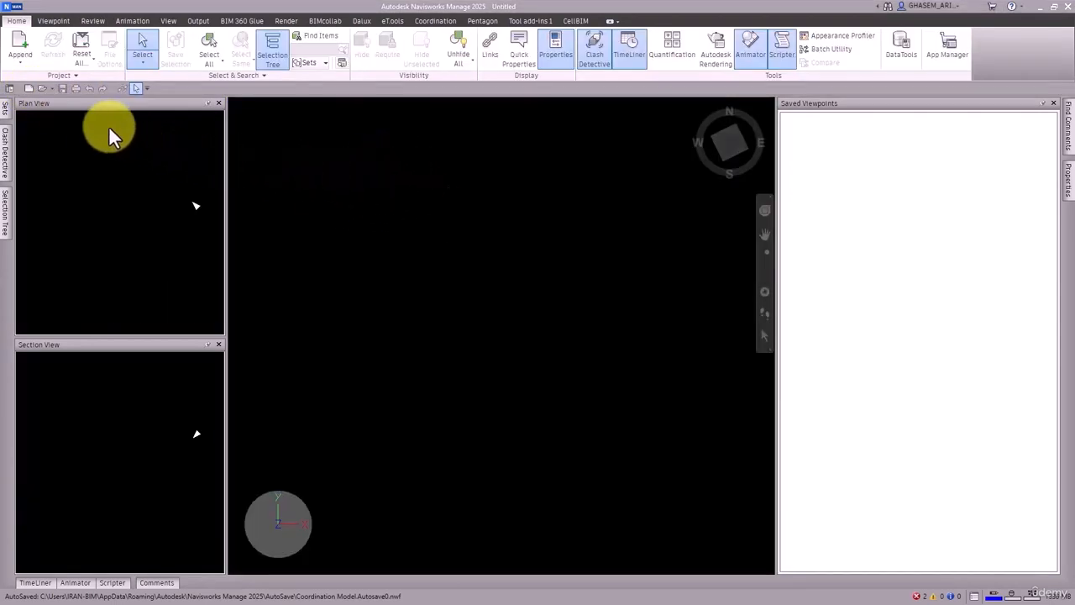
click(27, 48)
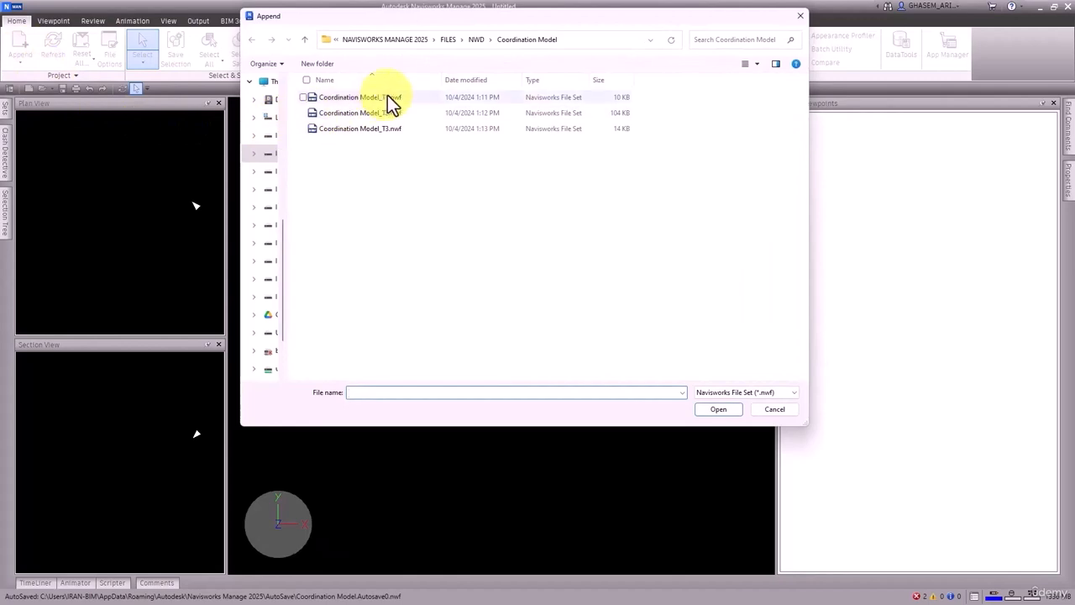
click(387, 97)
click(708, 410)
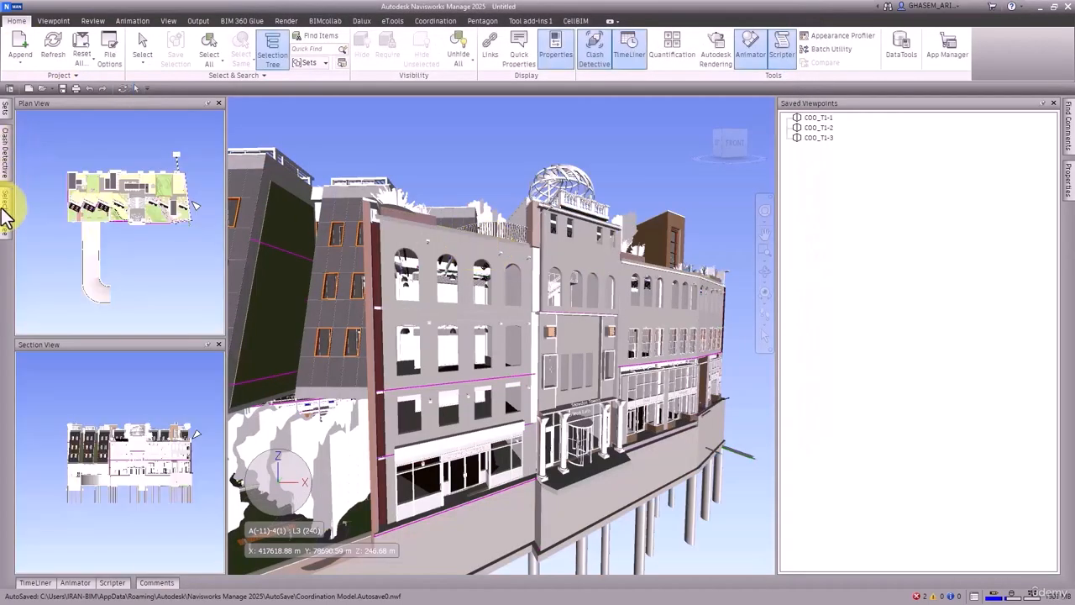
click(6, 214)
click(233, 104)
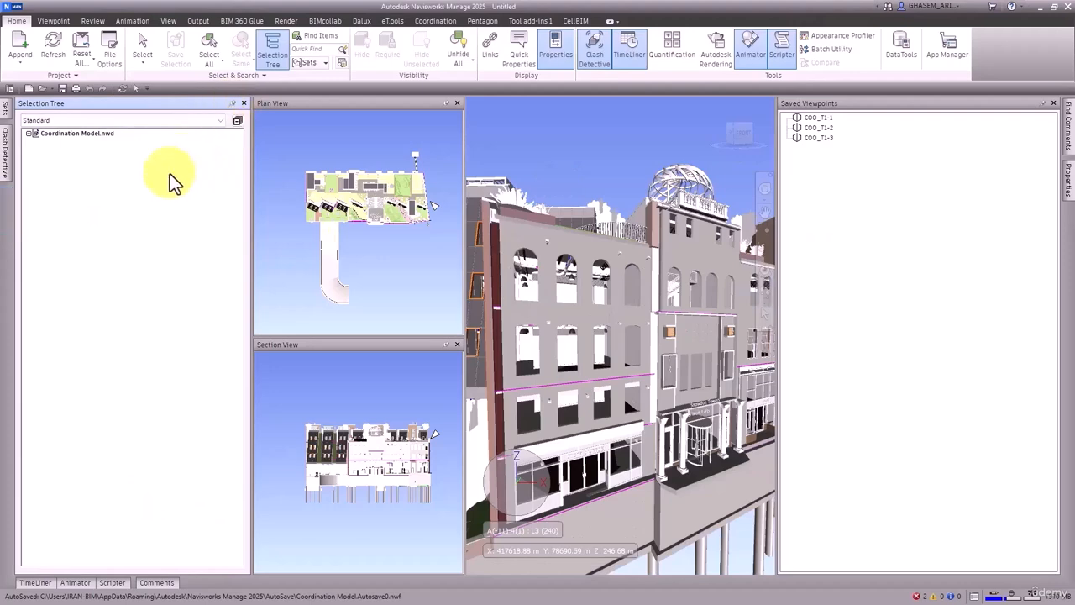
Step: Append Coordination Model_T2.nwf to the scene and inspect the model selections of its clash test
click(21, 53)
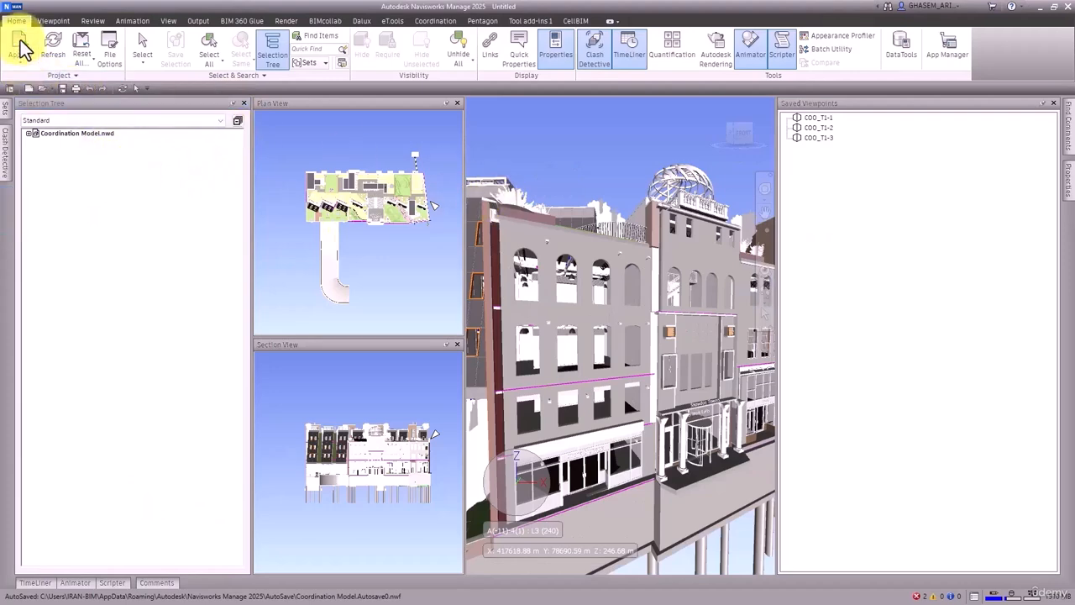
click(368, 113)
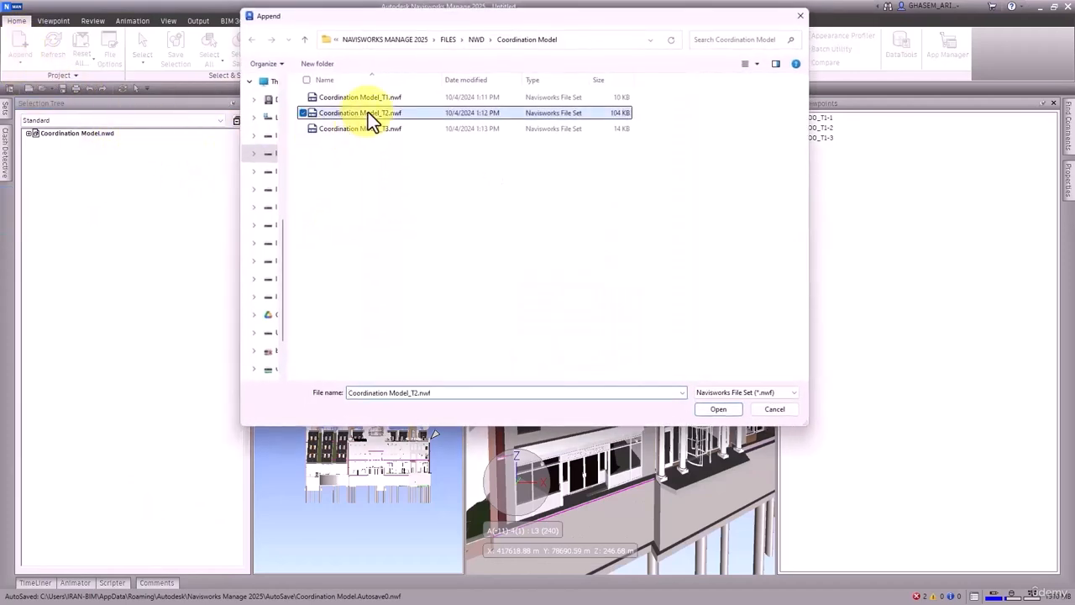
click(710, 409)
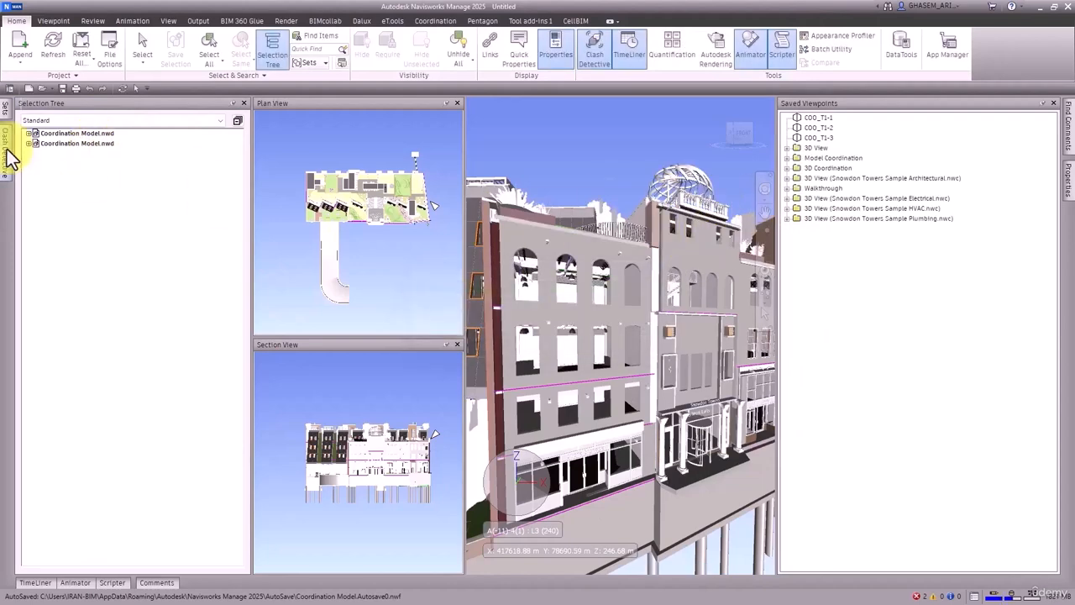
mouse_move(8, 147)
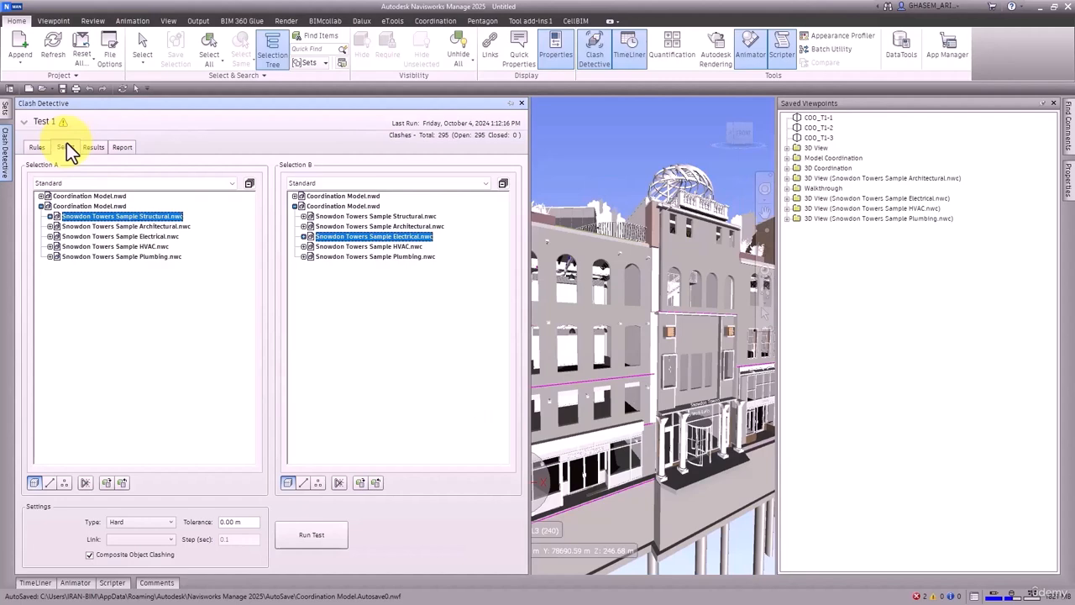
click(585, 136)
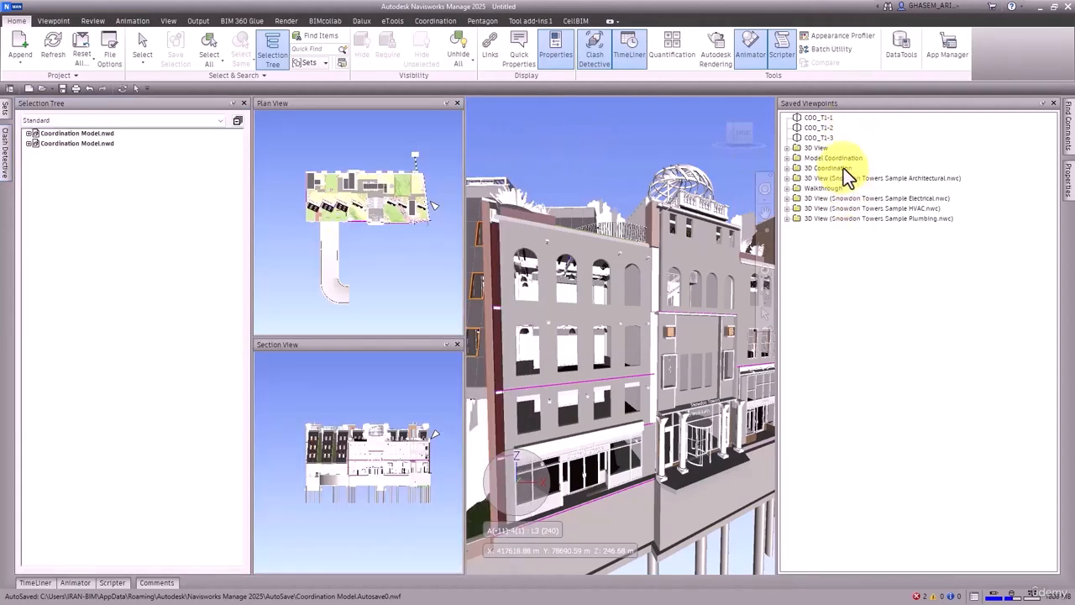
Step: Start a new empty file without saving the current one and append Coordination Model_T1.nwf
click(28, 88)
click(547, 350)
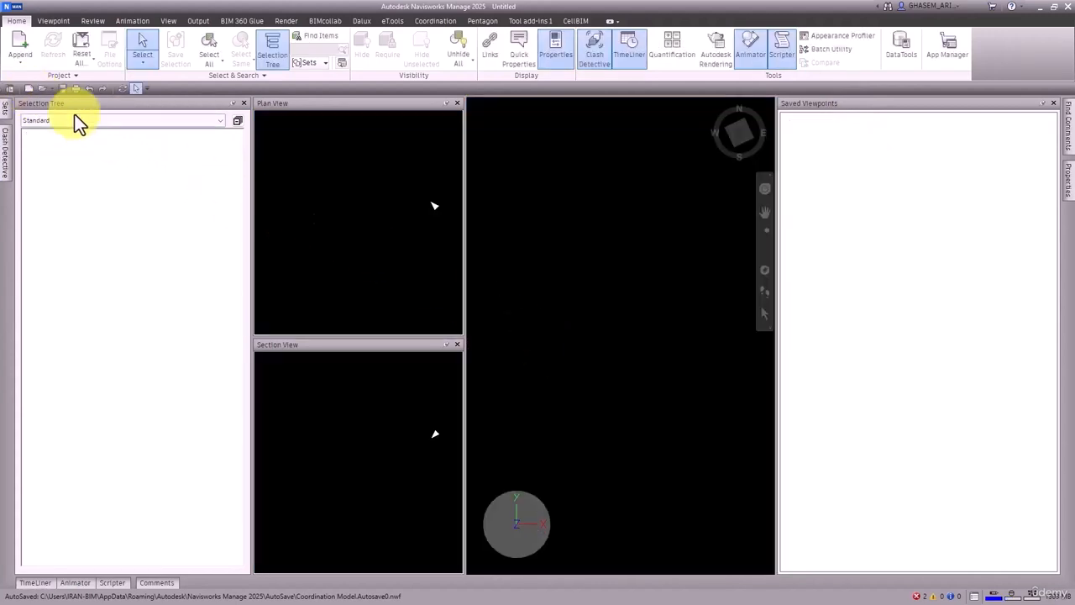
click(23, 49)
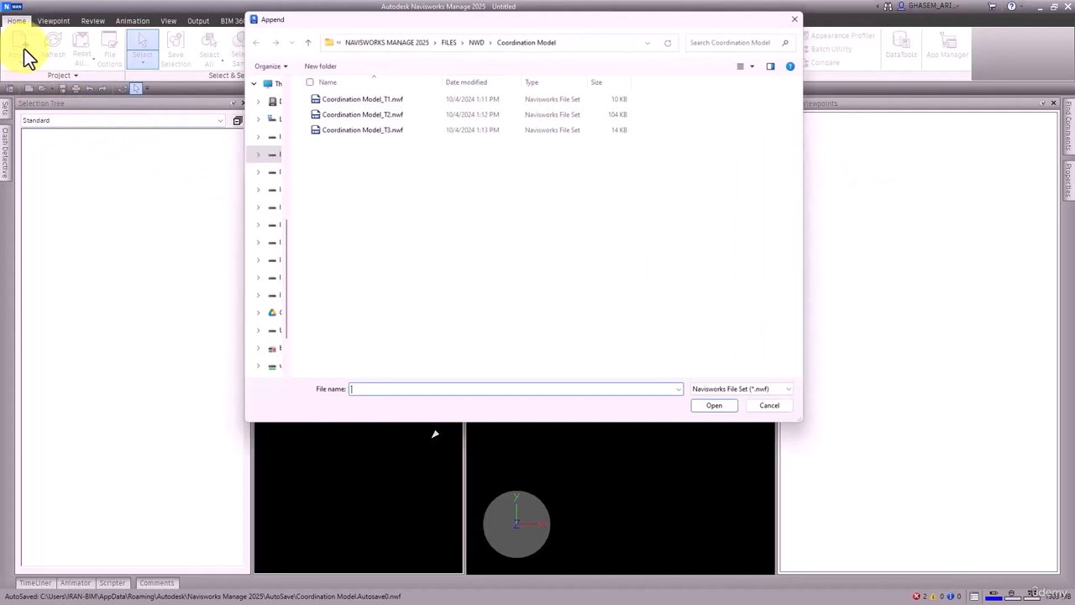
click(390, 98)
click(718, 409)
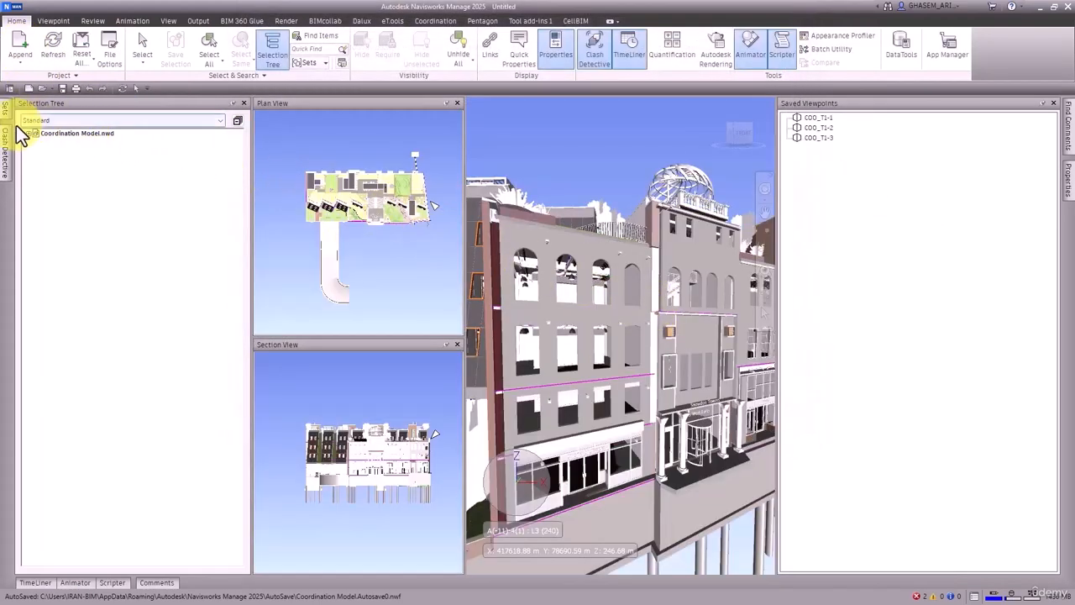
Step: Merge Coordination Model_T2.nwf into the scene and expand its list of clash tests
click(137, 87)
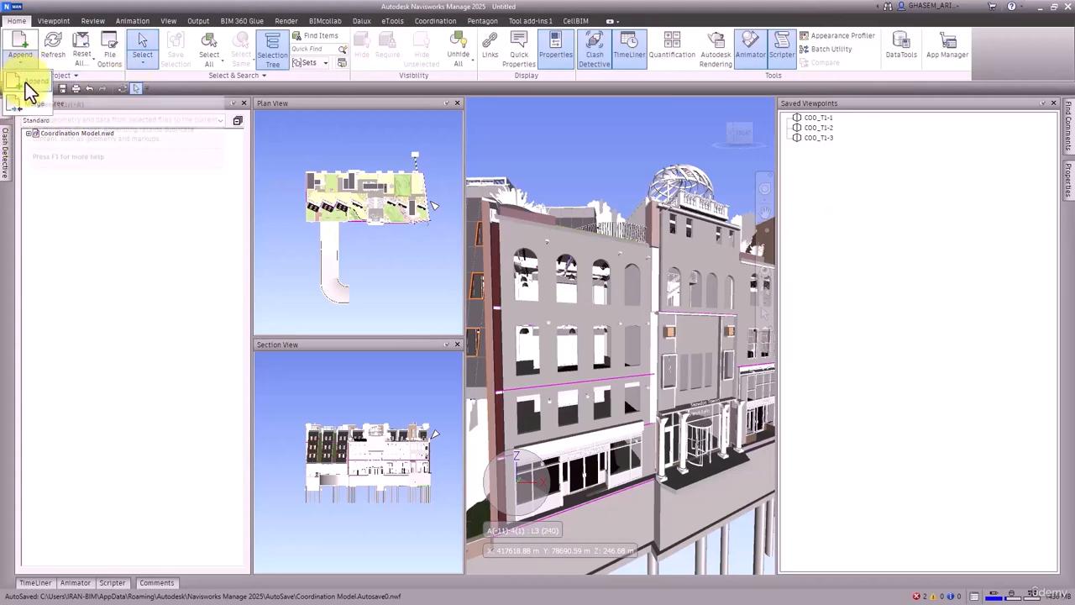
click(32, 106)
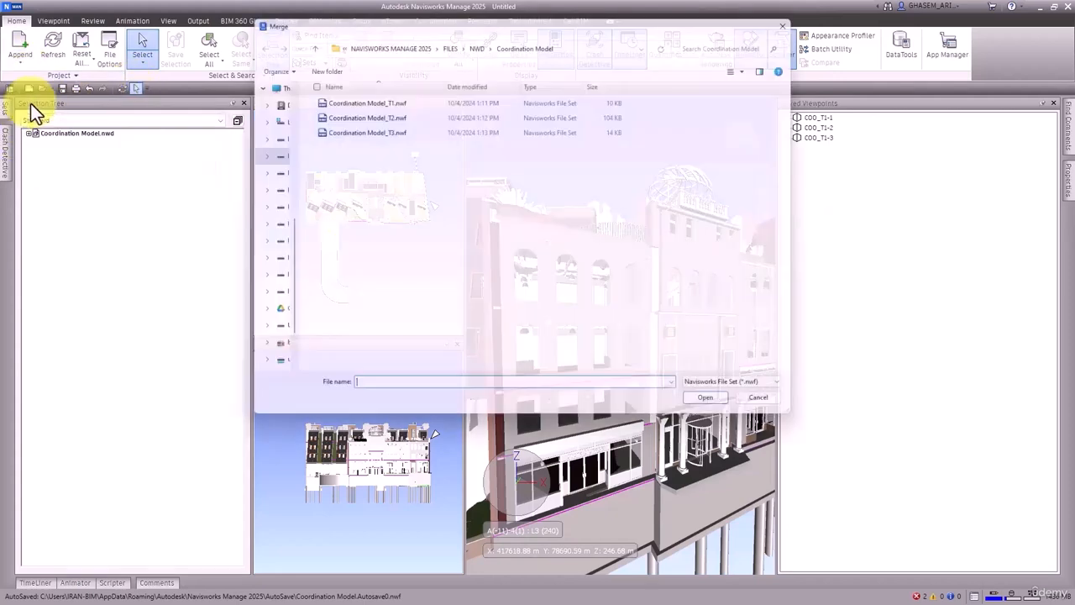
click(388, 116)
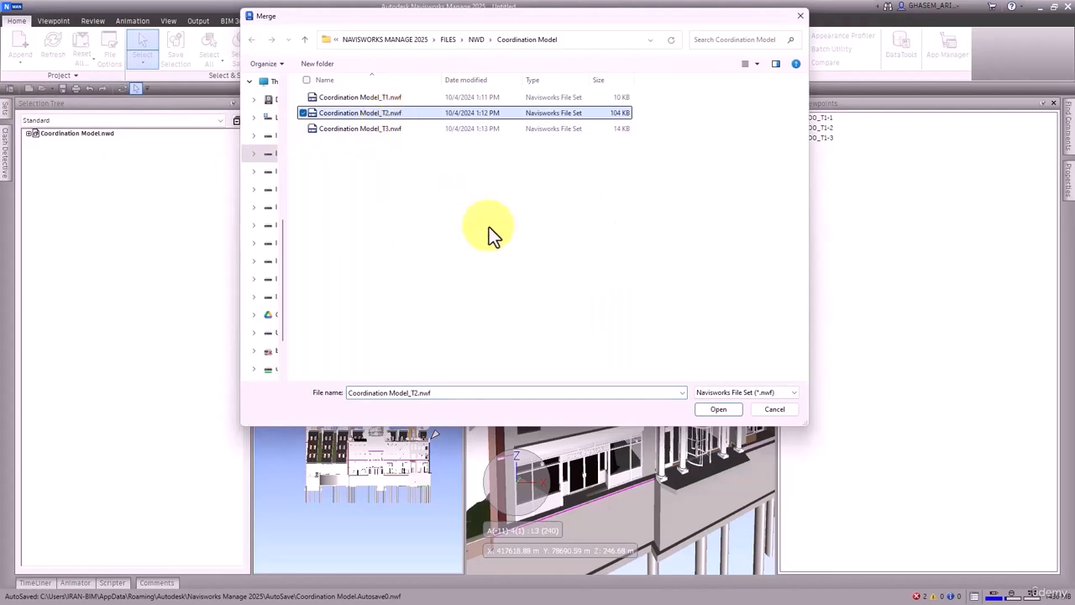
click(724, 409)
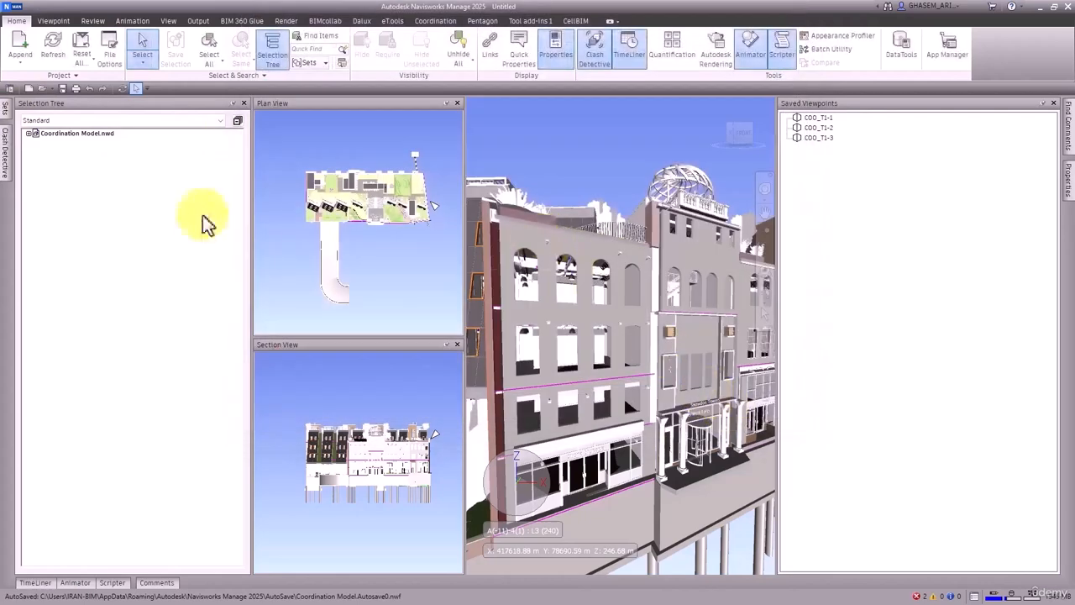
click(6, 149)
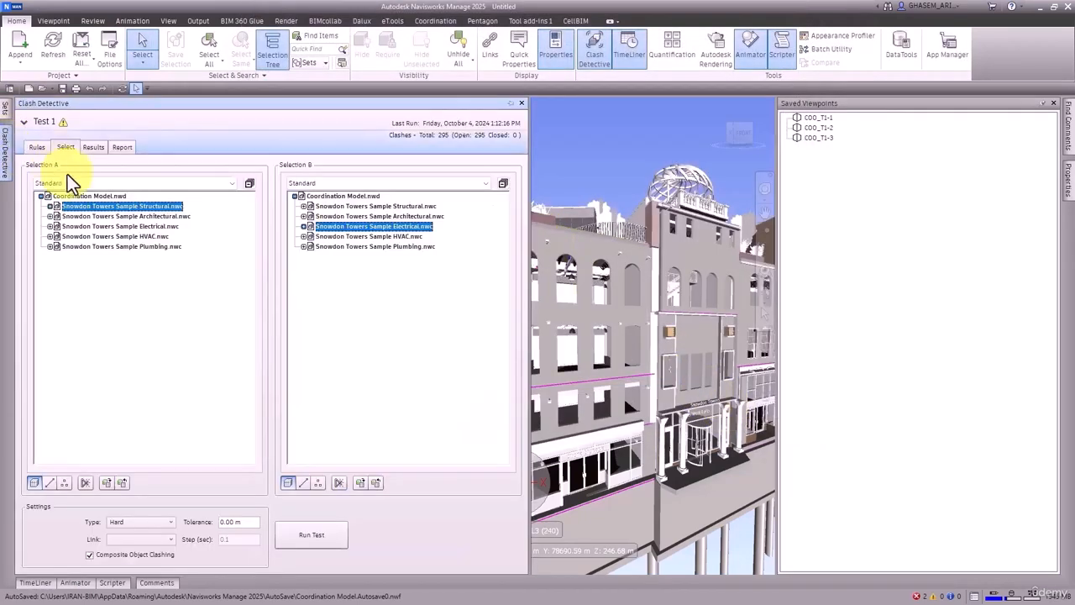
click(70, 123)
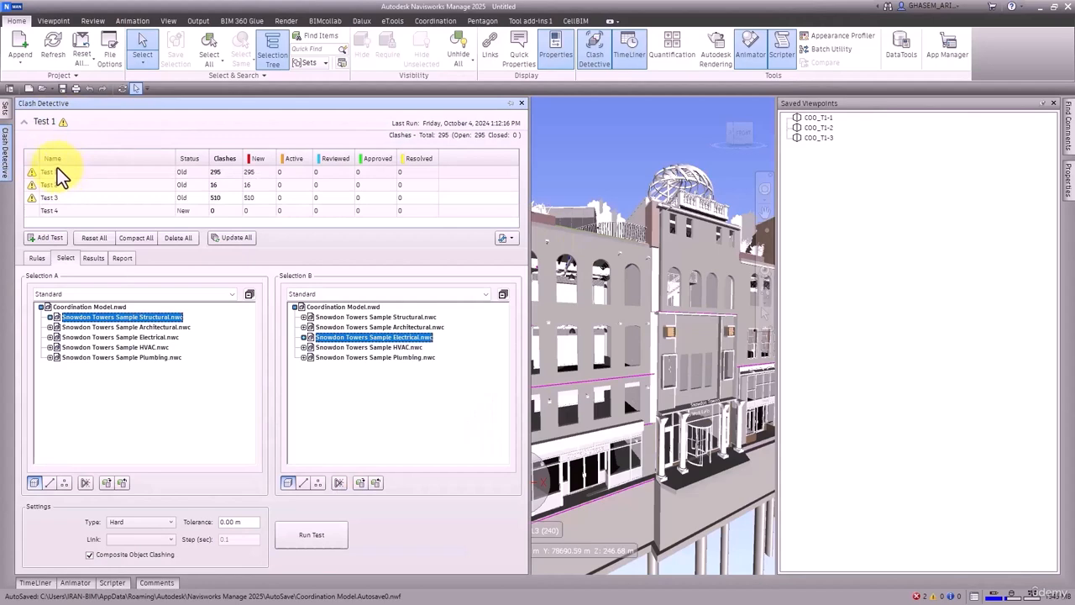
Step: Merge Coordination Model_T3.nwf into the scene with the TimeLiner task list displayed
click(38, 582)
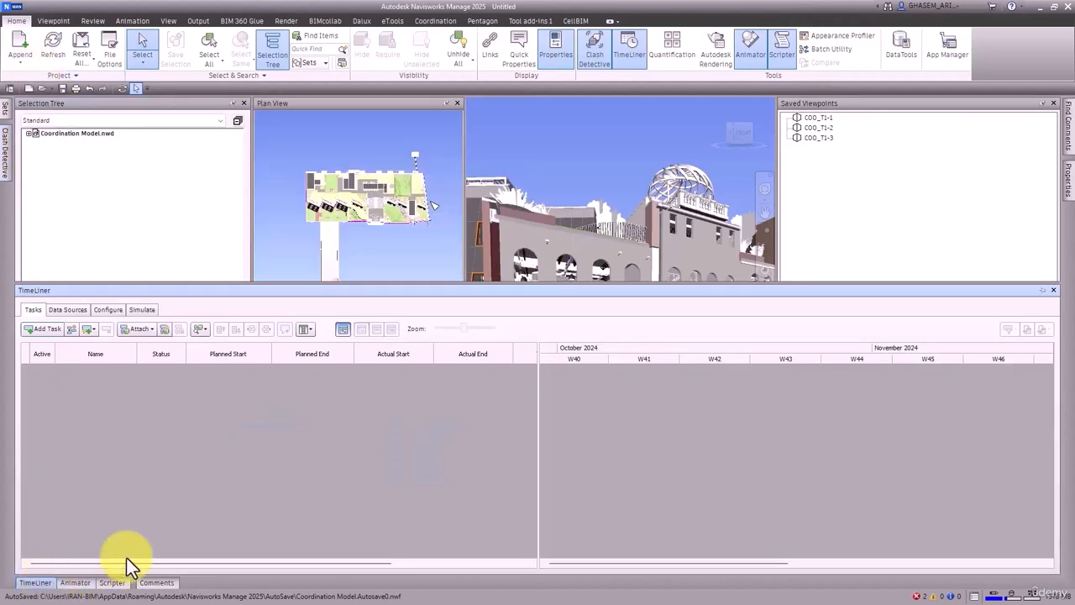
click(21, 63)
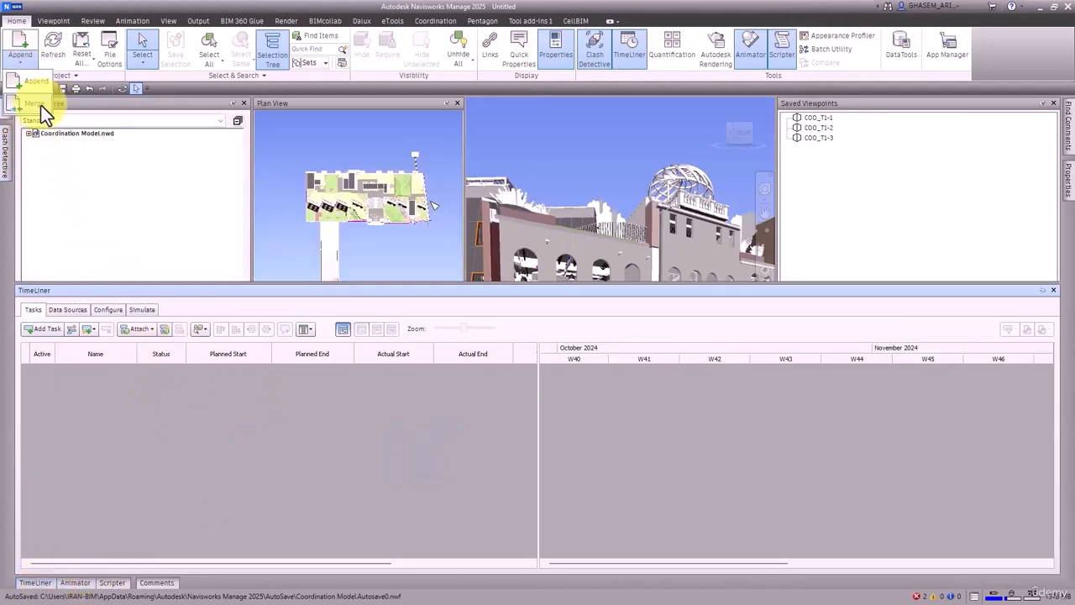
click(37, 103)
click(358, 130)
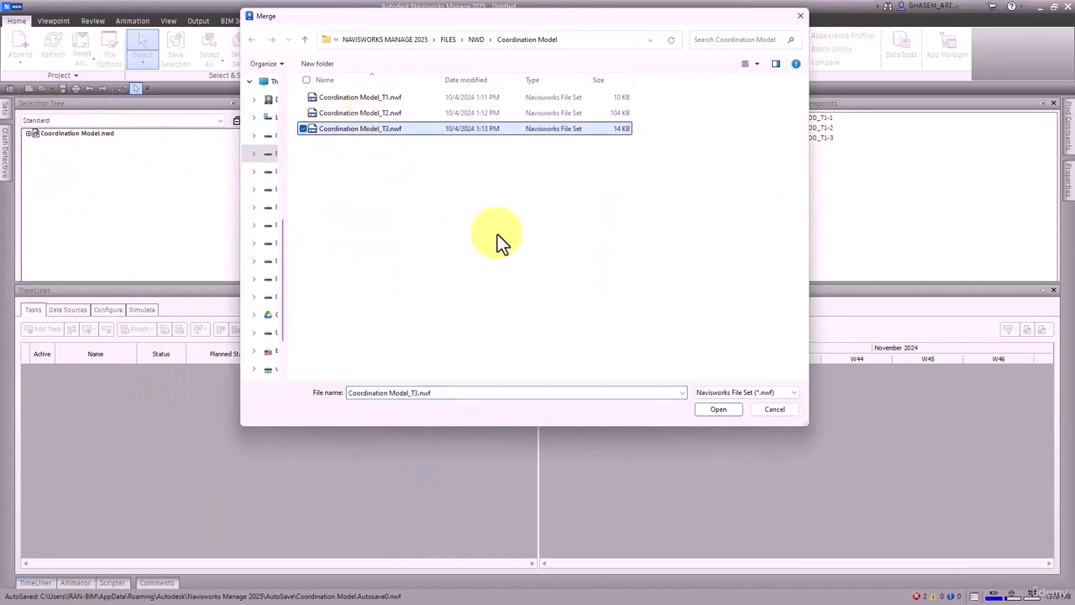
click(714, 408)
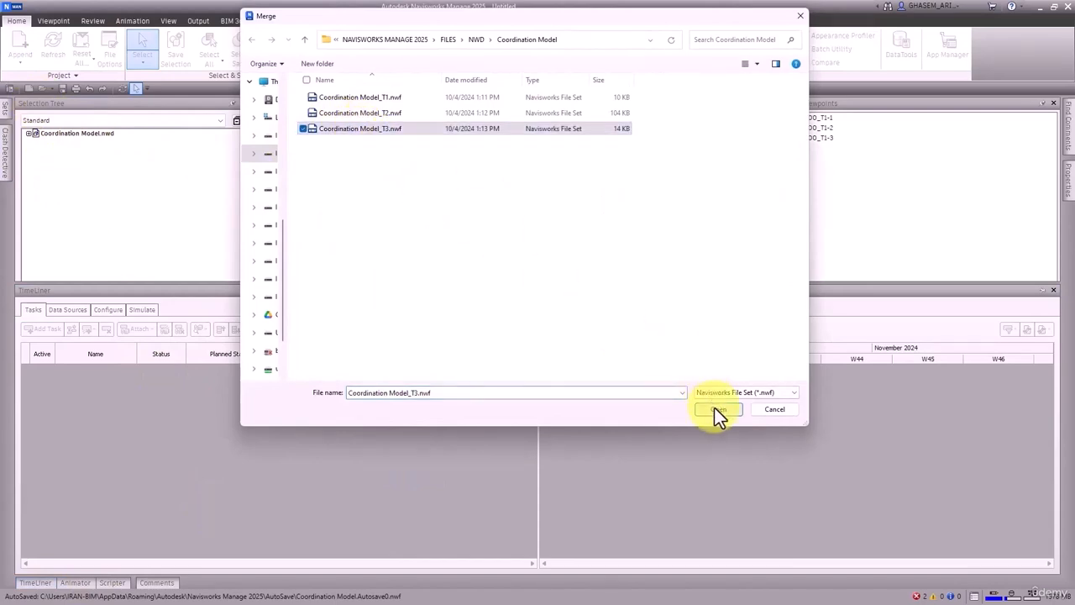
Step: Select Coordination Model.nwd in the Selection Tree and display the redlined saved viewpoint COO_T1-2
click(61, 133)
click(447, 152)
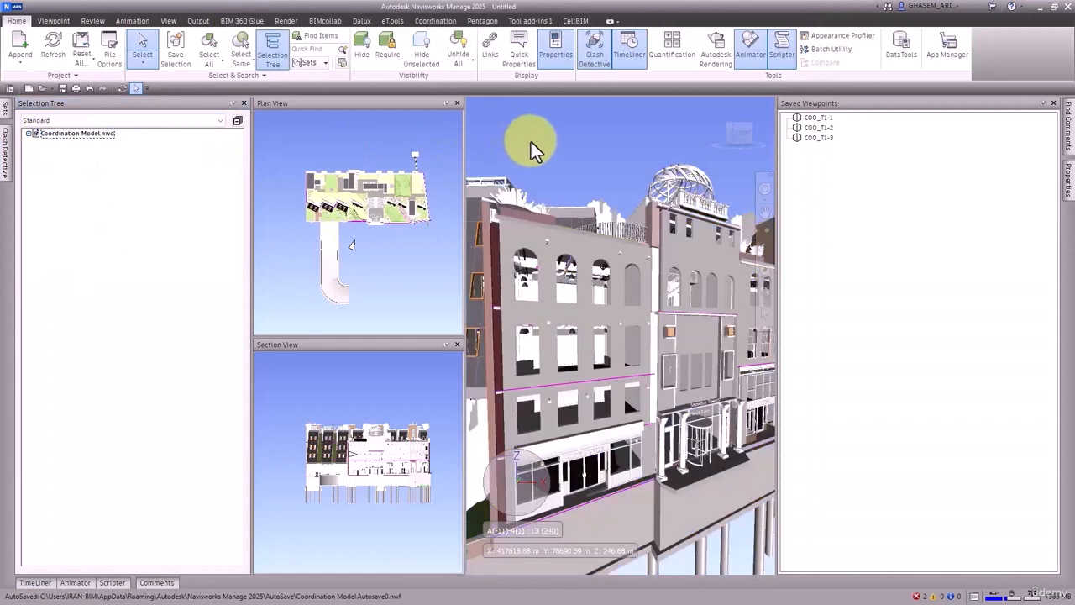
click(818, 127)
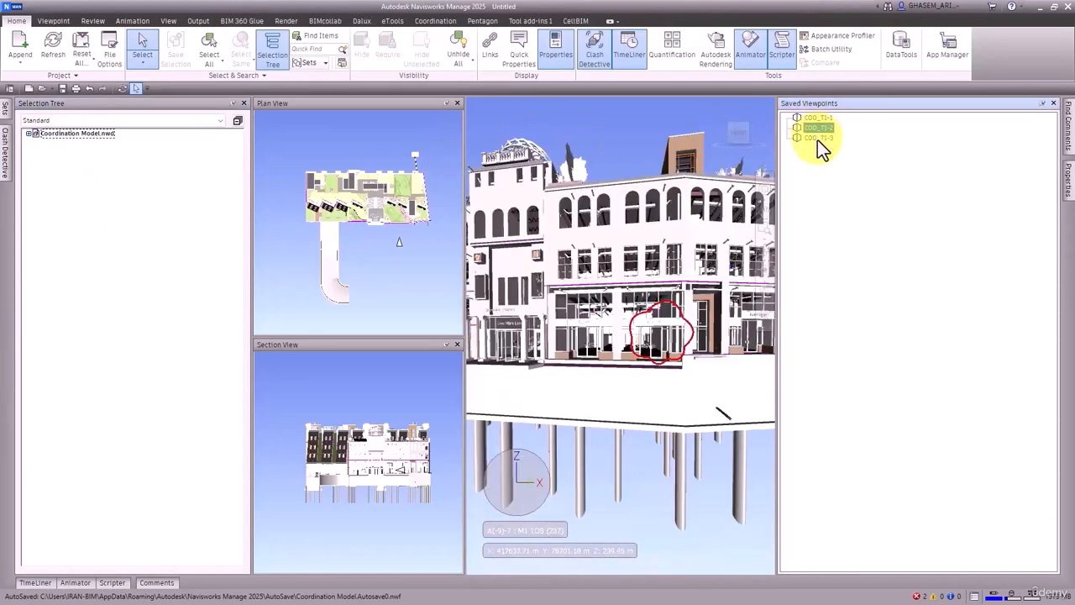
Step: Display the redlined saved viewpoint COO_T1-1 and inspect Clash3 and Clash7 in the results of clash Test 1
click(819, 118)
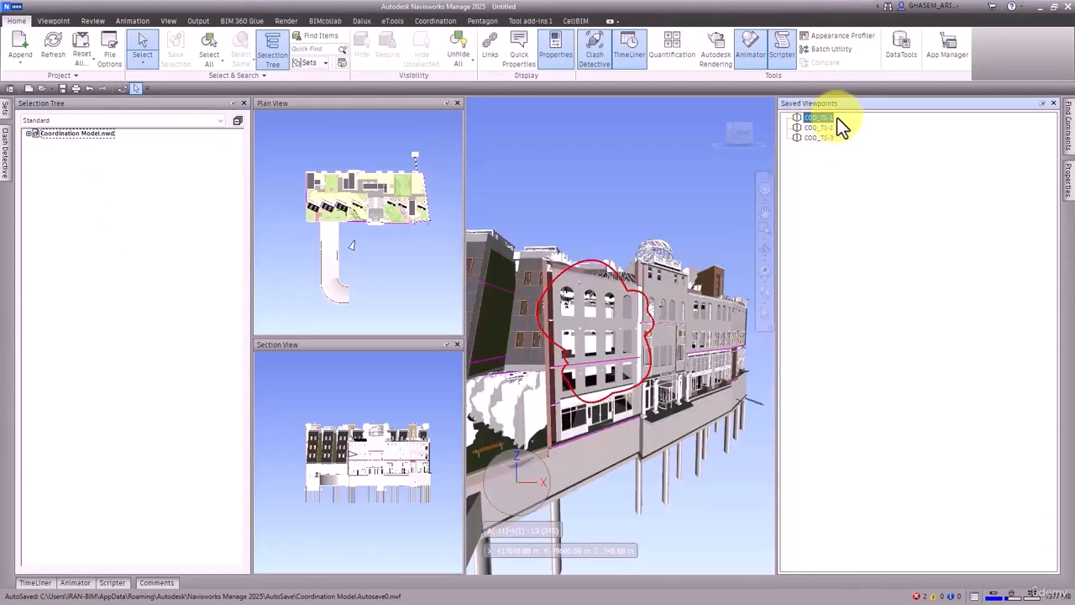
click(5, 150)
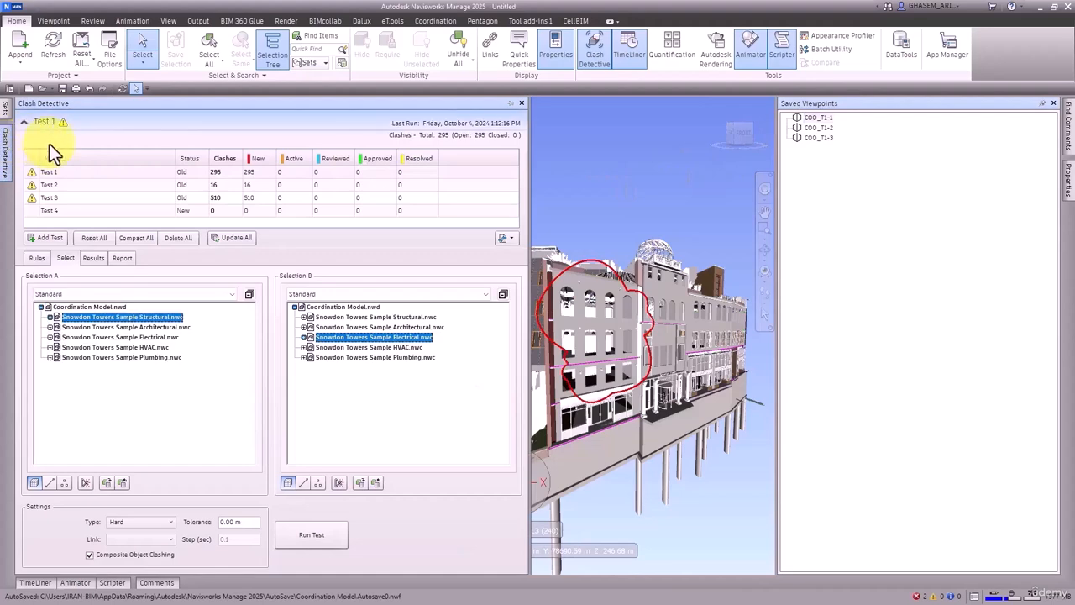
click(93, 257)
click(77, 338)
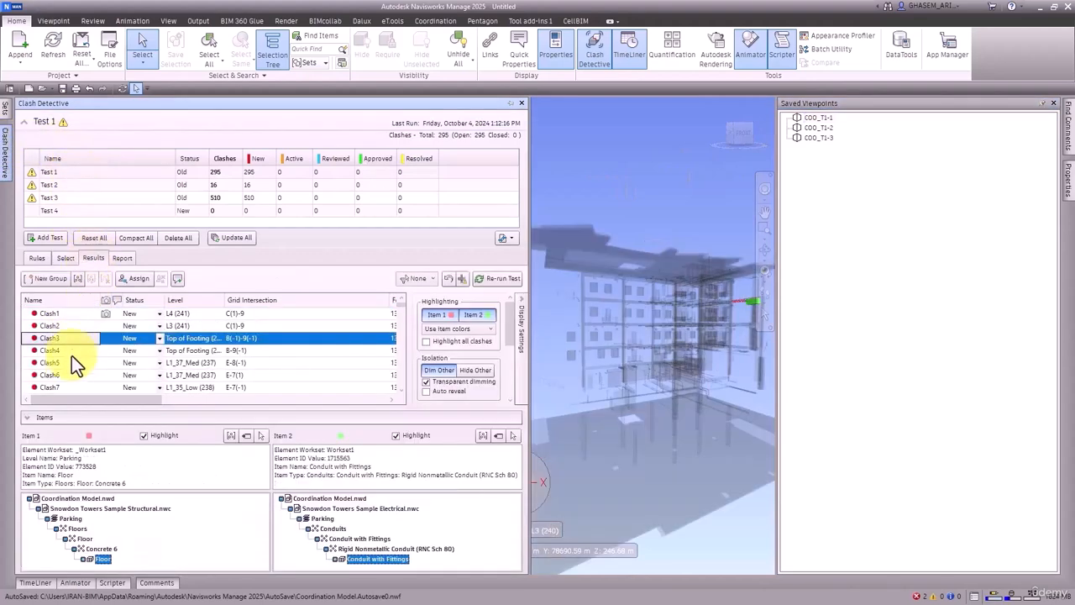
click(74, 385)
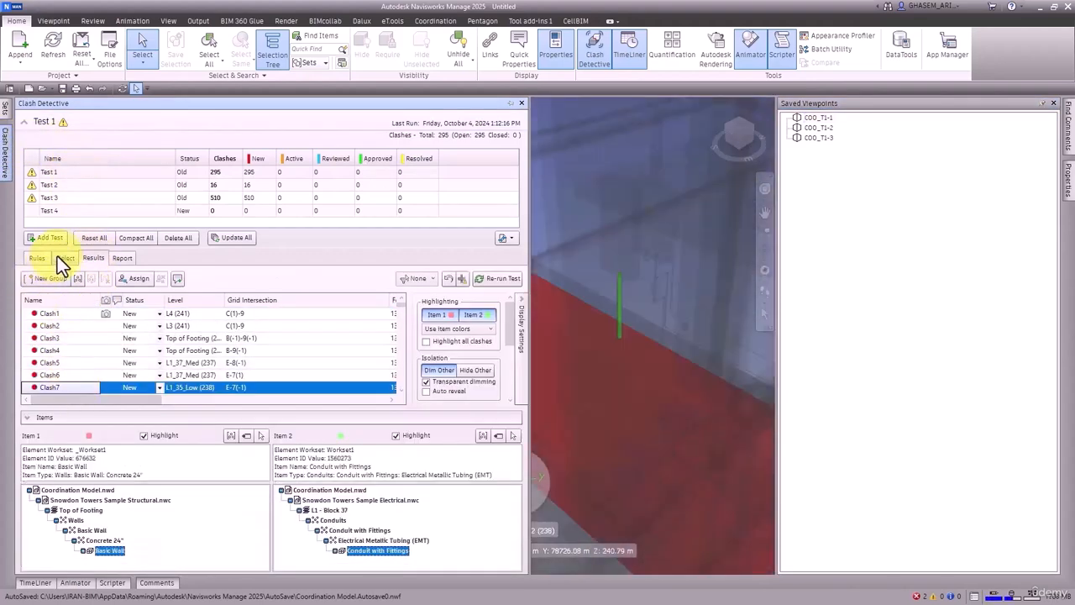
click(59, 257)
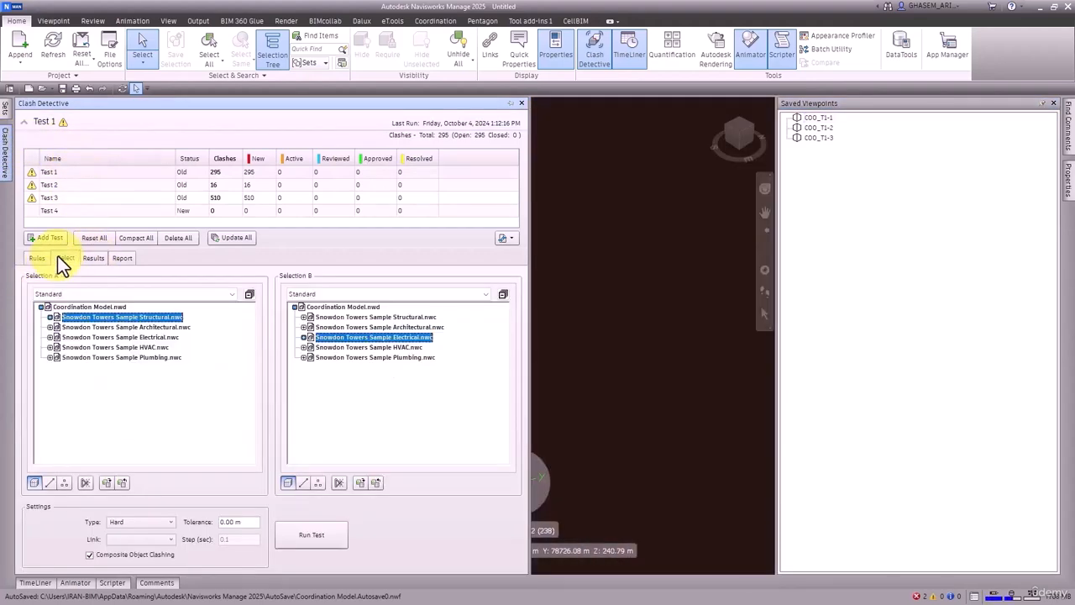
Step: Show the TimeLiner task list and auto-hide the Selection Tree and Saved Viewpoints windows
click(33, 582)
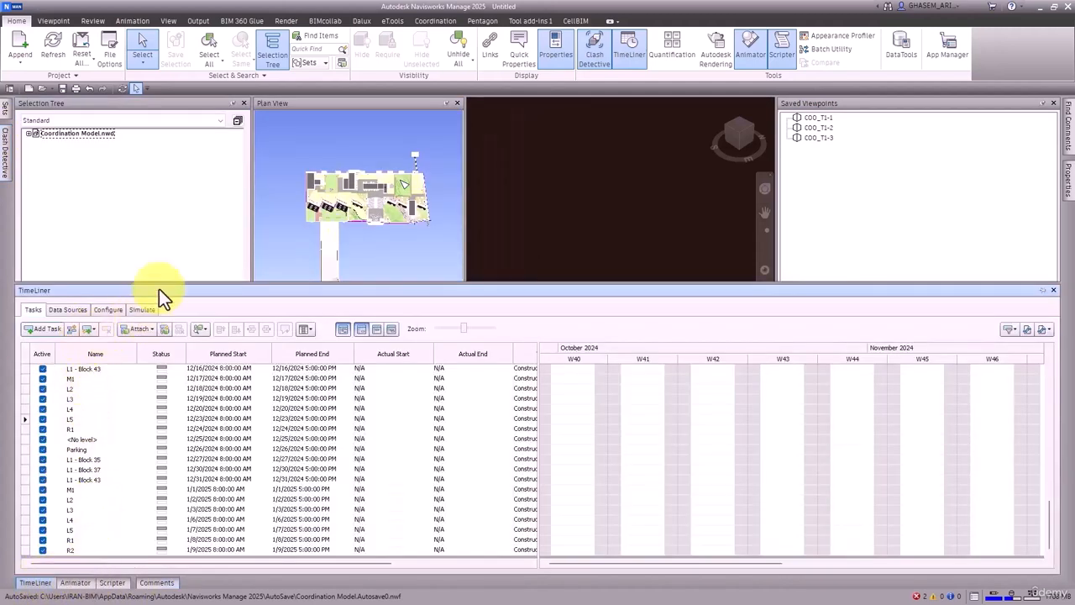
click(234, 103)
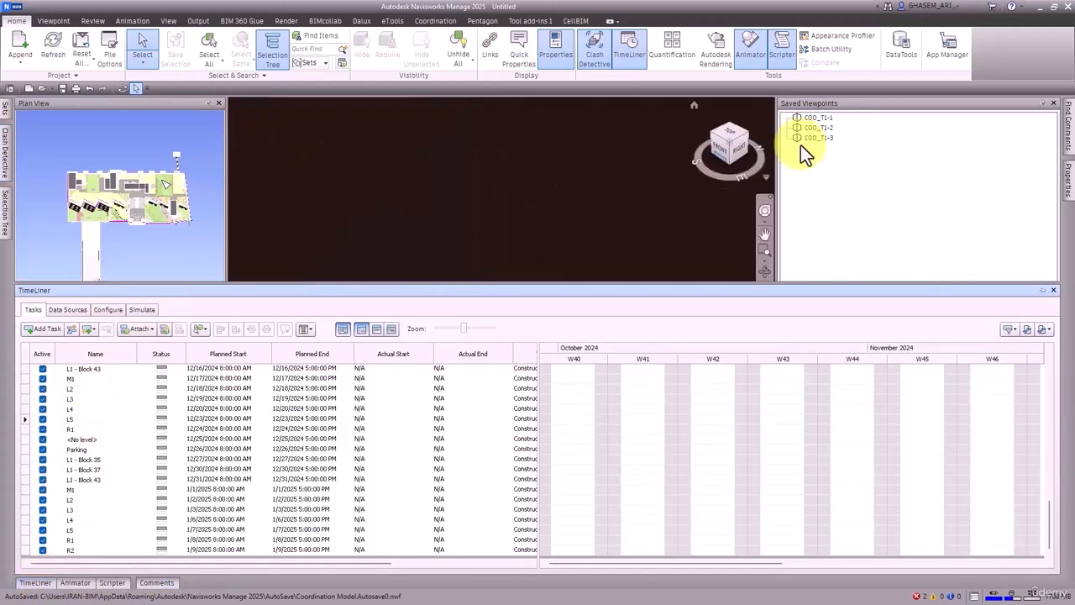
click(1041, 104)
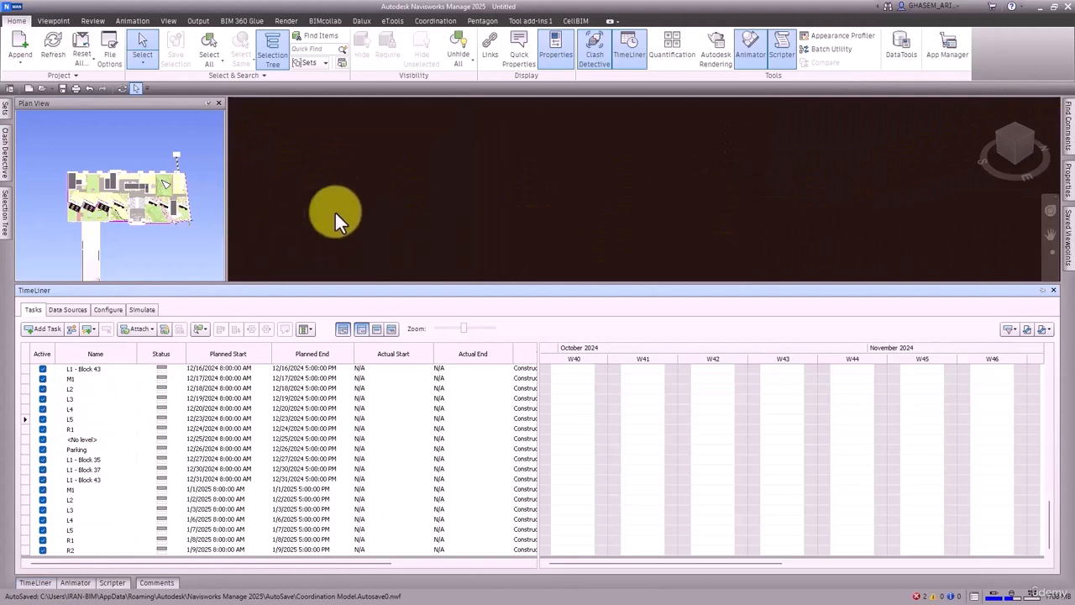
Step: Play the TimeLiner construction simulation with the building's exterior framed in the scene view
click(292, 224)
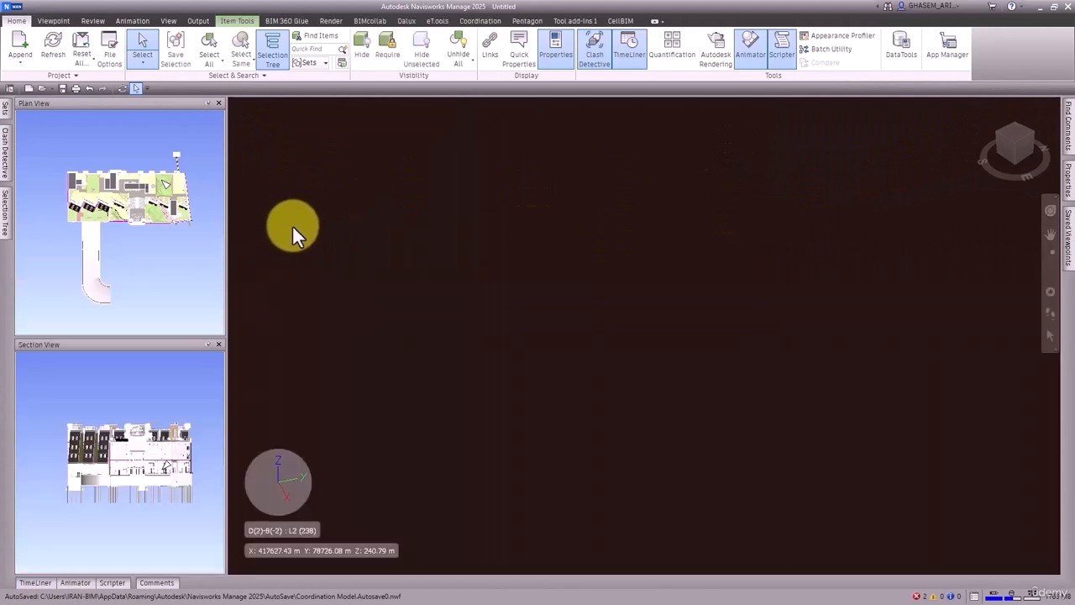
click(1008, 151)
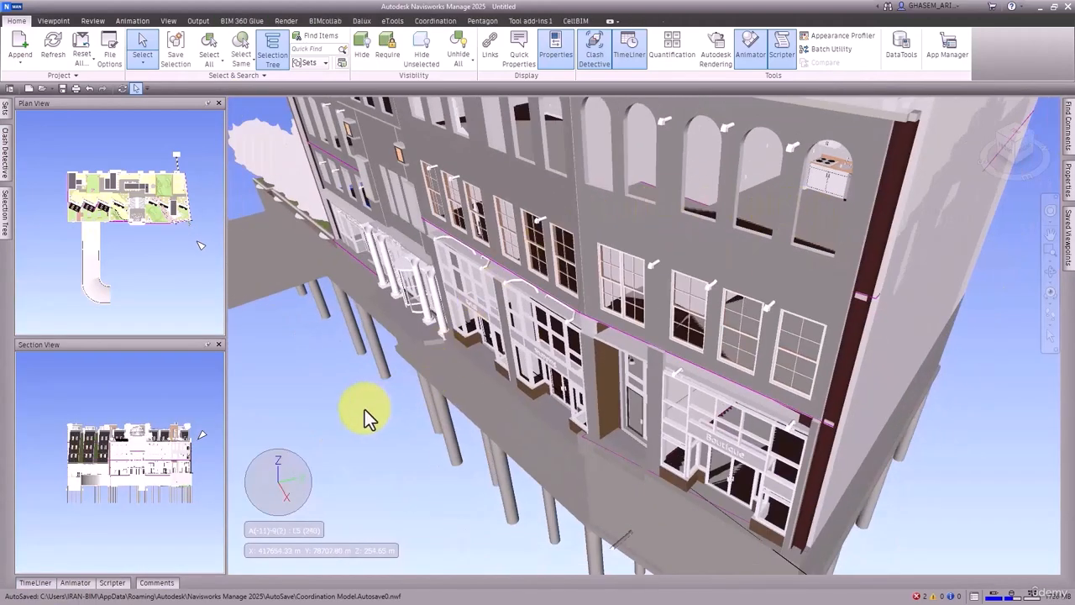
click(365, 409)
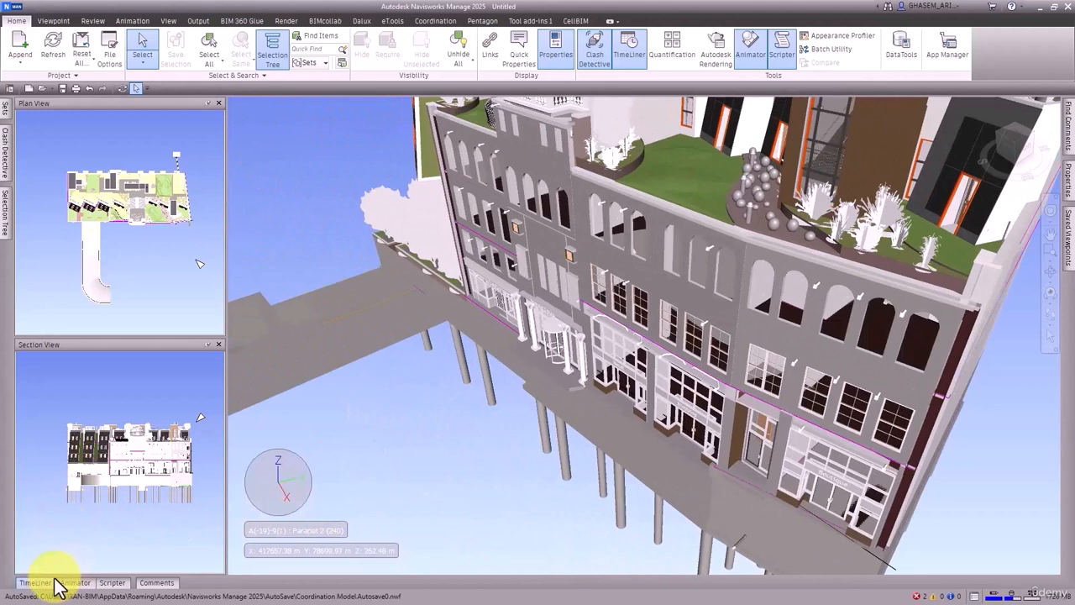
click(51, 582)
click(141, 309)
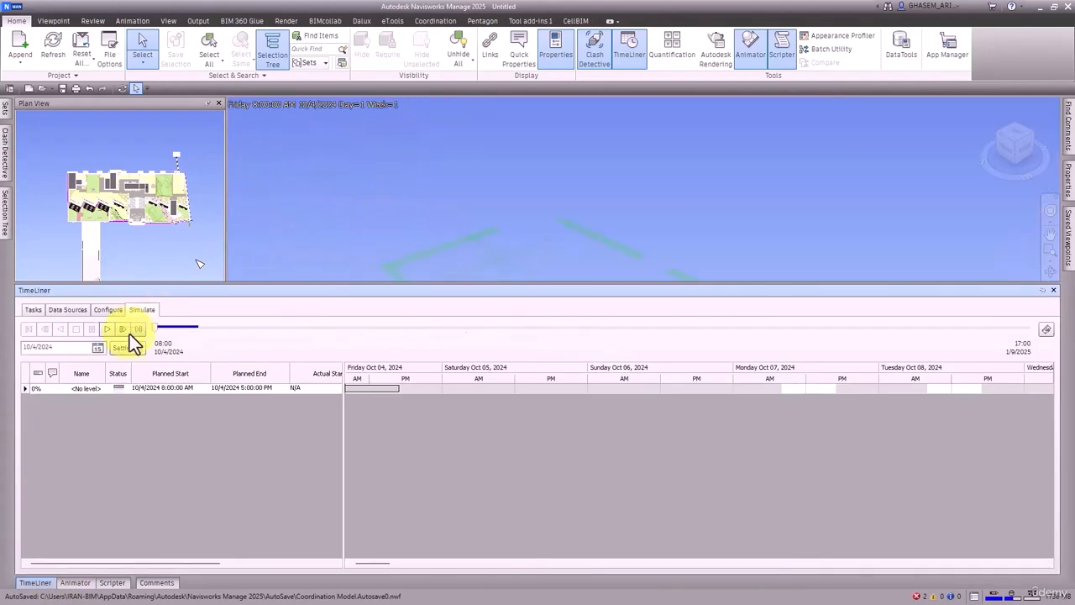
click(107, 329)
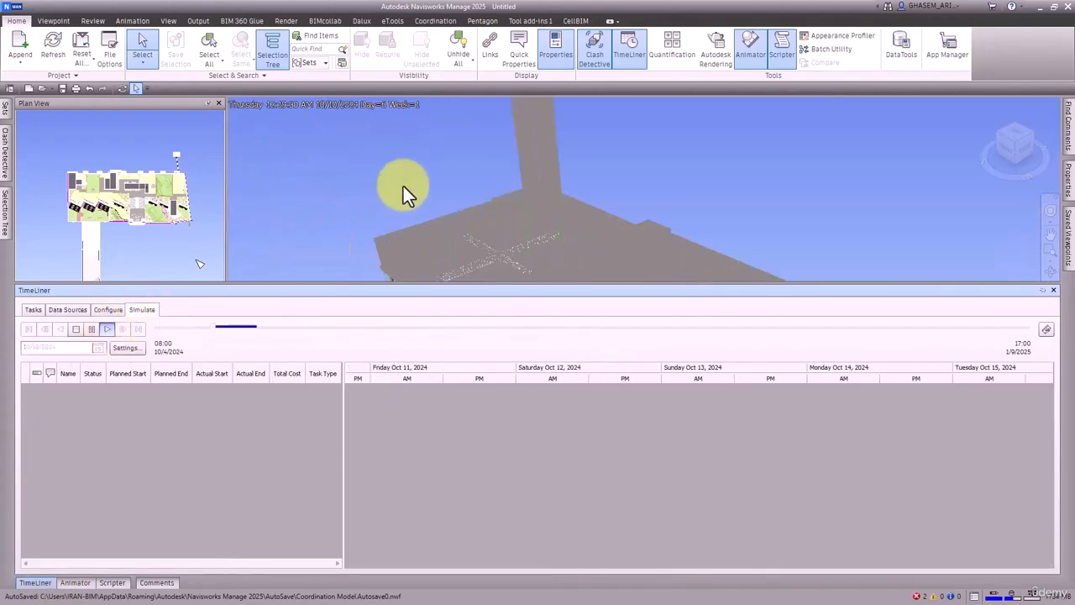